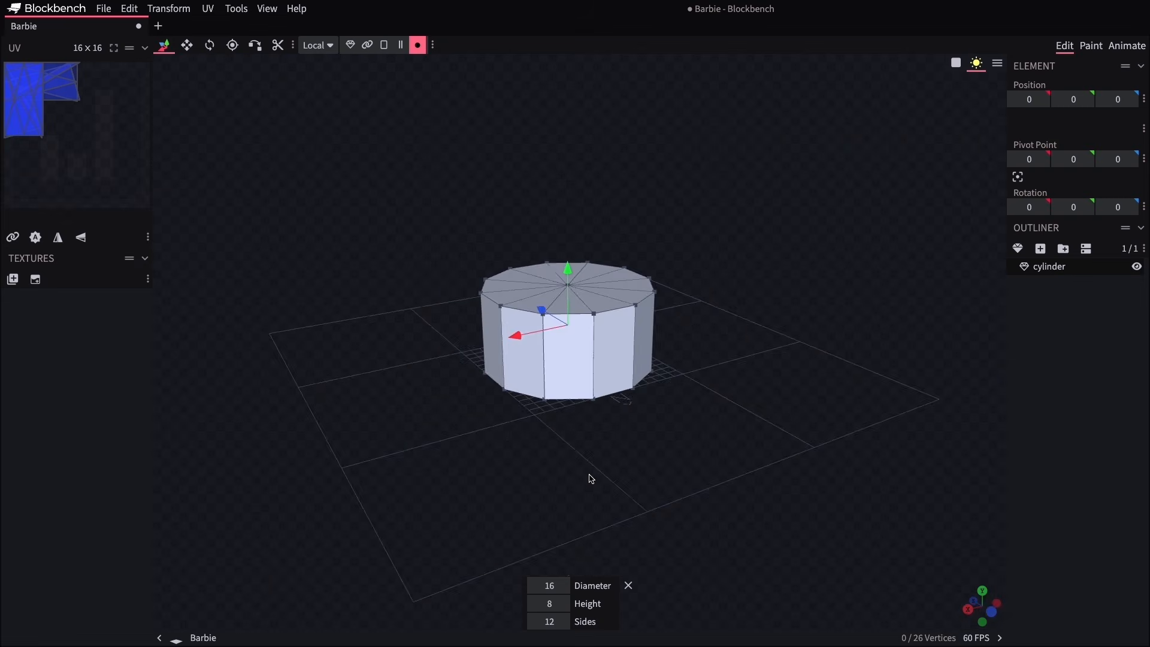
# Set the new cylinder's diameter to 24
pyautogui.doubleClick(562, 588)
pyautogui.doubleClick(561, 588)
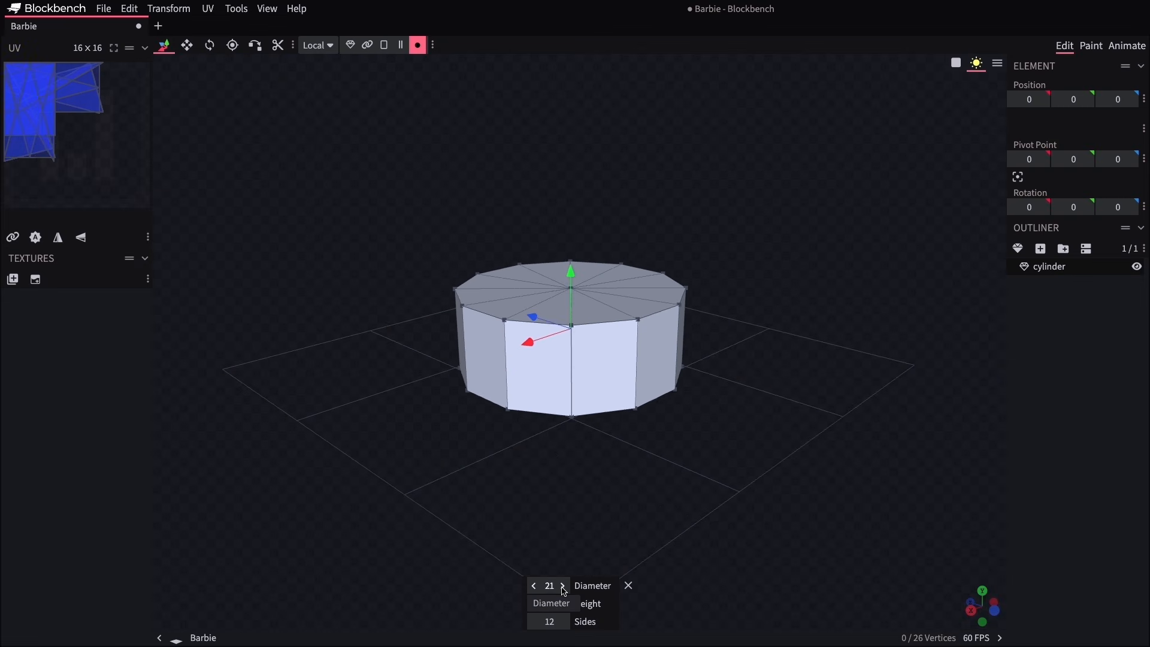
pyautogui.doubleClick(562, 588)
pyautogui.click(562, 588)
pyautogui.moveTo(495, 546); pyautogui.dragTo(525, 535)
# Set the cylinder's height to 14 and reduce it to 7 sides
pyautogui.click(563, 603)
pyautogui.click(563, 603)
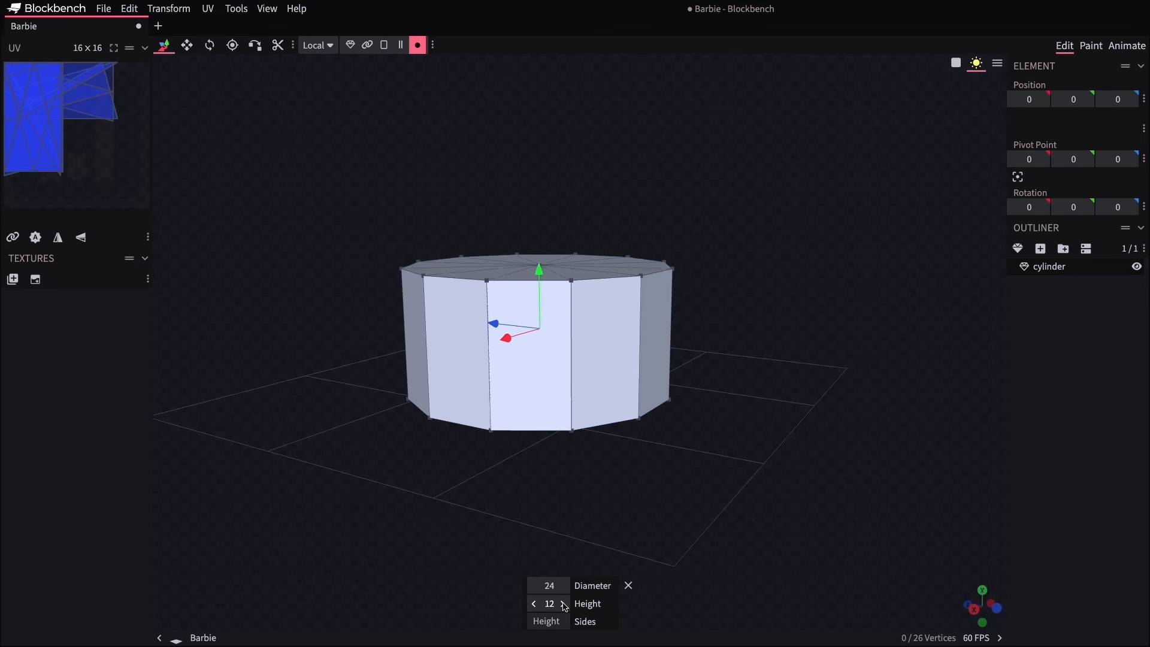
pyautogui.doubleClick(564, 604)
pyautogui.click(534, 623)
pyautogui.click(533, 623)
pyautogui.click(533, 623)
pyautogui.click(534, 623)
pyautogui.click(534, 623)
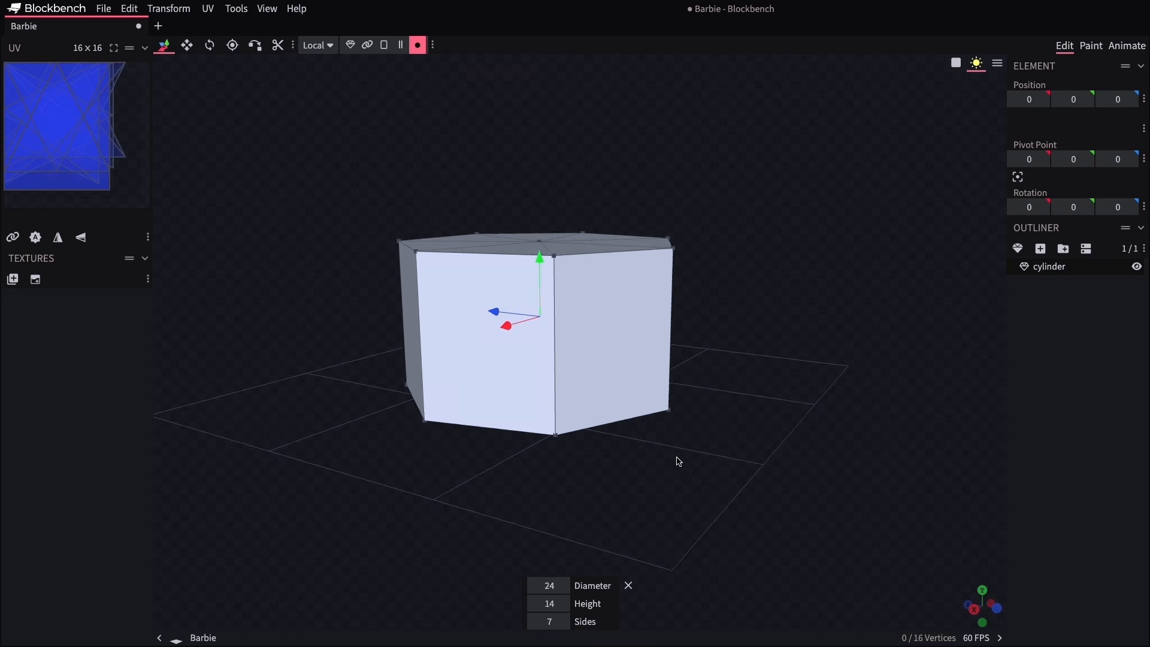
# Loop-cut the cylinder's side faces horizontally around the middle with direction 1 and offset 7
pyautogui.moveTo(678, 460); pyautogui.dragTo(642, 469)
pyautogui.click(384, 48)
pyautogui.click(620, 318)
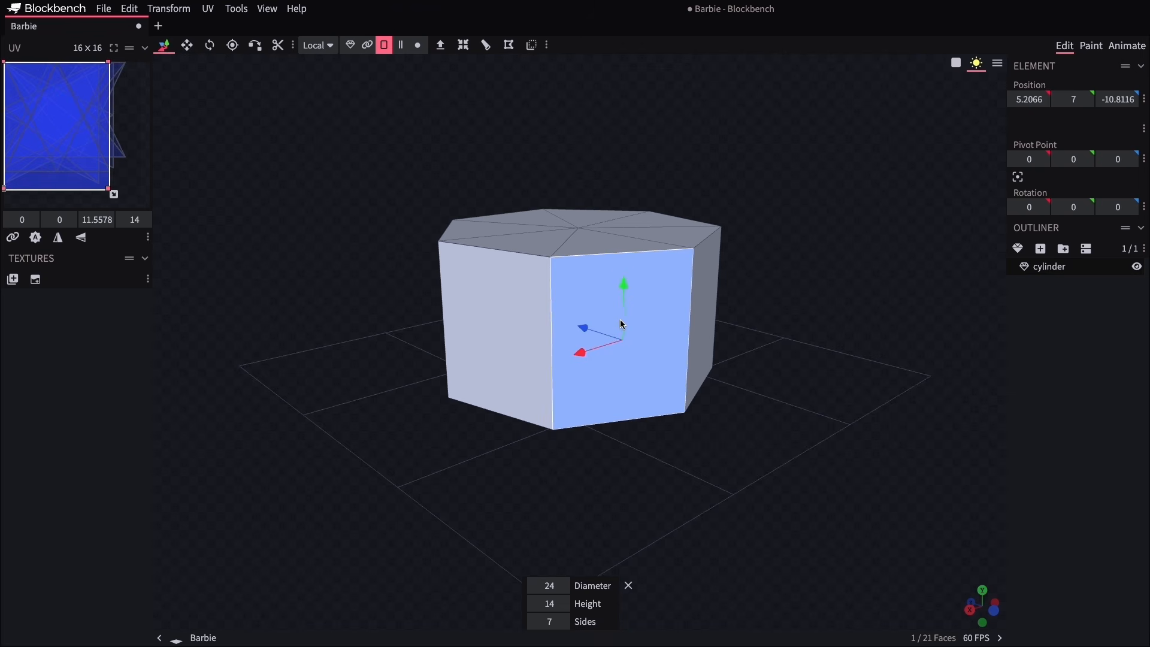
pyautogui.click(488, 48)
pyautogui.click(564, 605)
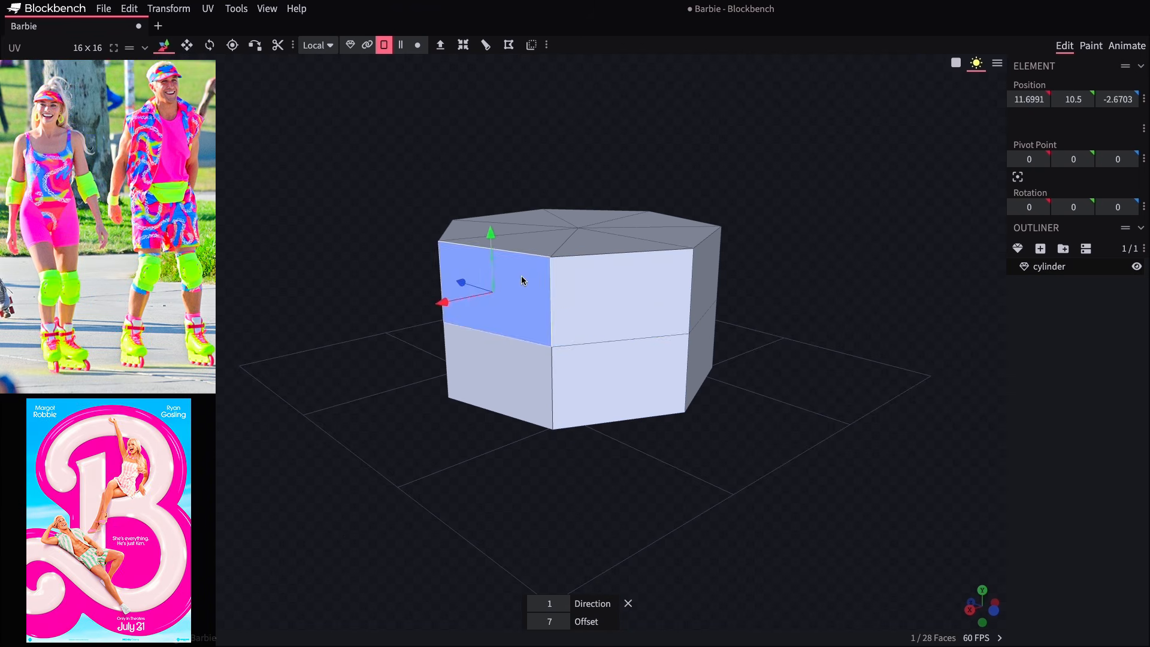
# Add a second horizontal loop cut in the upper half, just above the middle cut, with direction 0 and offset 1.5
pyautogui.click(485, 47)
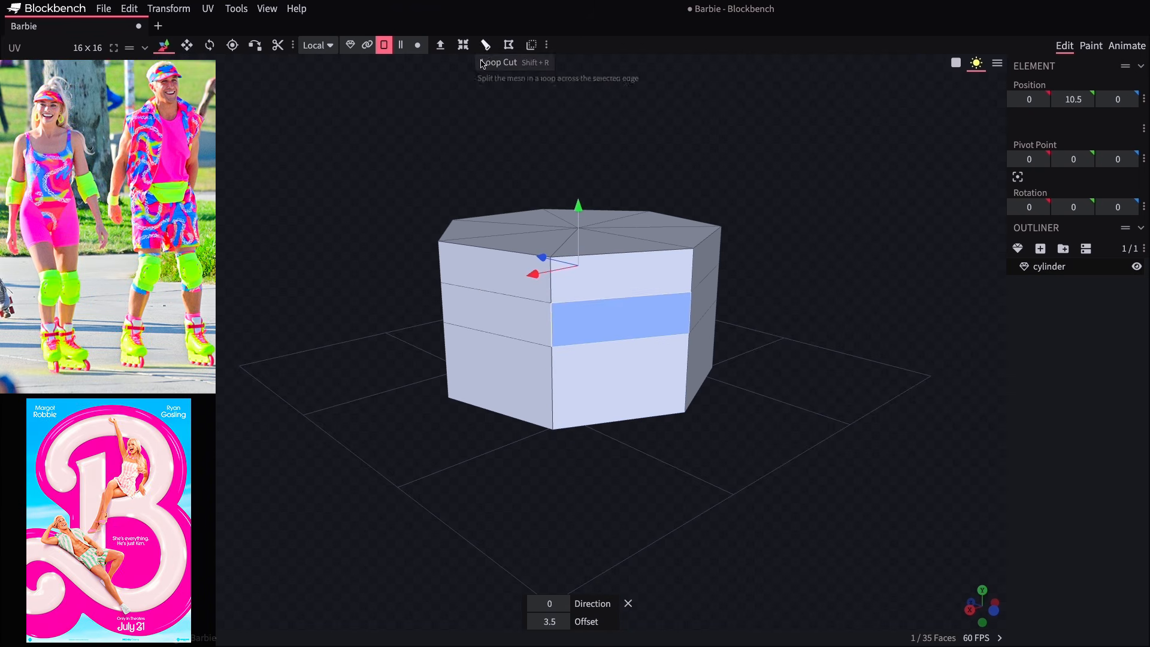
pyautogui.click(534, 626)
pyautogui.click(533, 626)
pyautogui.click(533, 626)
pyautogui.moveTo(471, 508); pyautogui.dragTo(457, 483)
# Pull the two lower front faces forward to form the jaw and raise the whole head mesh above the grid
pyautogui.click(627, 393)
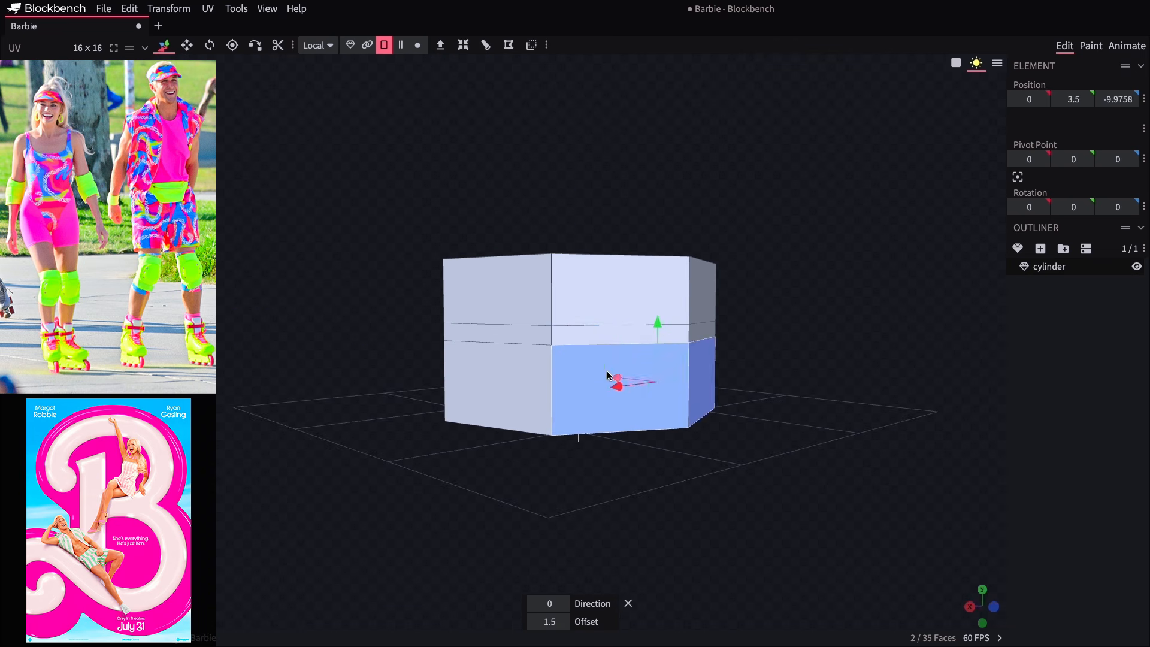
pyautogui.moveTo(607, 376); pyautogui.dragTo(634, 382)
pyautogui.moveTo(512, 471); pyautogui.dragTo(567, 496)
pyautogui.click(1051, 270)
pyautogui.moveTo(498, 287); pyautogui.dragTo(499, 168)
pyautogui.moveTo(566, 410); pyautogui.dragTo(578, 388)
# Move the head's bottom centre vertex down and forward to Y 5, Z -7 to shape the chin
pyautogui.click(417, 46)
pyautogui.click(478, 272)
pyautogui.click(477, 329)
pyautogui.moveTo(478, 277); pyautogui.dragTo(477, 331)
pyautogui.moveTo(431, 377); pyautogui.dragTo(550, 426)
pyautogui.moveTo(577, 297); pyautogui.dragTo(577, 312)
pyautogui.moveTo(544, 361); pyautogui.dragTo(519, 361)
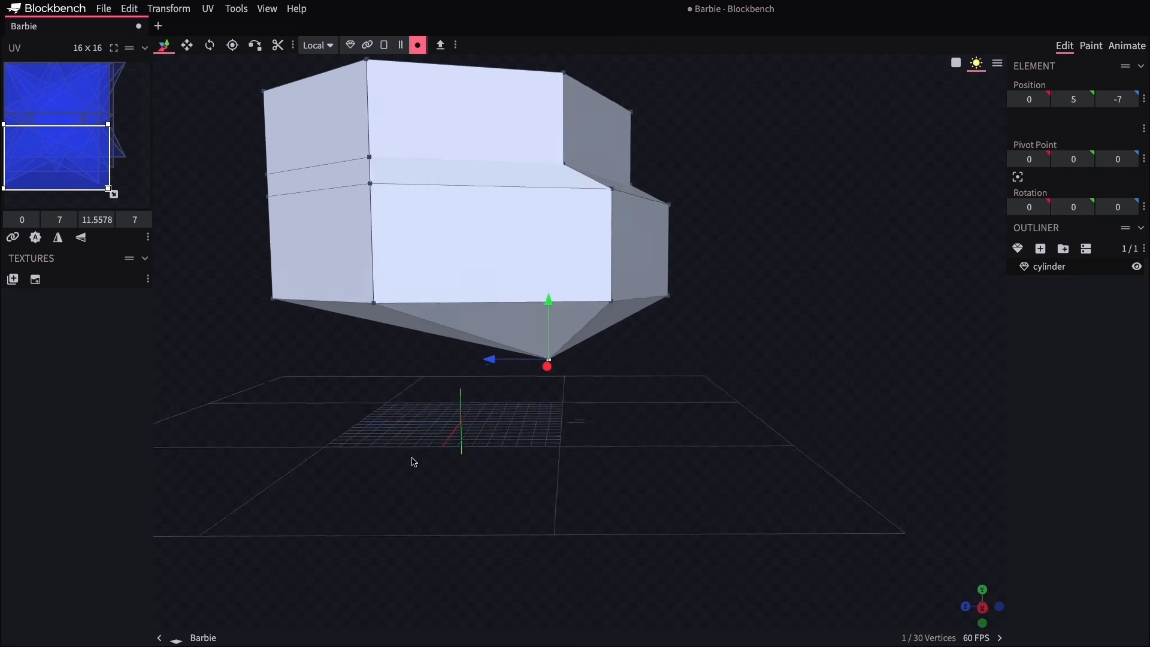
# Move the lower back vertices of the head inward so the back tapers toward the neck
pyautogui.scroll(-3, 412, 457)
pyautogui.moveTo(342, 408); pyautogui.dragTo(351, 410)
pyautogui.keyDown('ctrl'); pyautogui.moveTo(291, 93); pyautogui.dragTo(395, 399); pyautogui.keyUp('ctrl')
pyautogui.click(451, 222)
pyautogui.keyDown('ctrl'); pyautogui.moveTo(291, 94); pyautogui.dragTo(413, 395); pyautogui.keyUp('ctrl')
pyautogui.moveTo(311, 267); pyautogui.dragTo(432, 378)
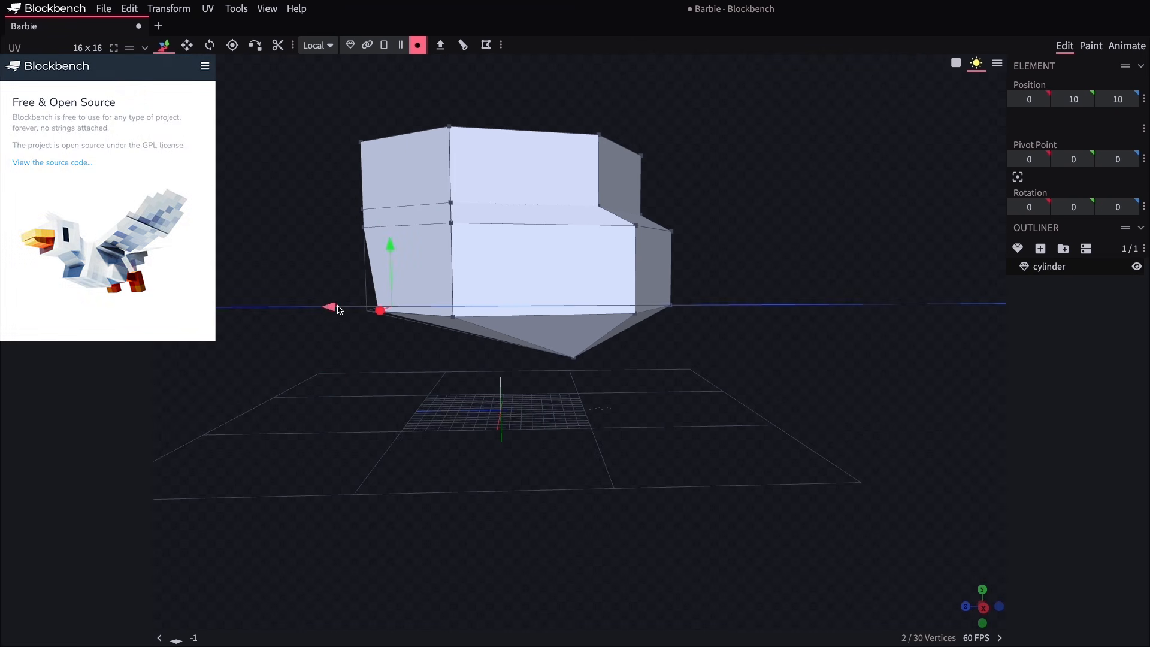
pyautogui.click(757, 411)
pyautogui.moveTo(758, 411); pyautogui.dragTo(852, 395)
# Add a second cylinder with diameter 26, height 4 and 7 sides for the cap
pyautogui.click(1017, 230)
pyautogui.moveTo(528, 185); pyautogui.dragTo(513, 186)
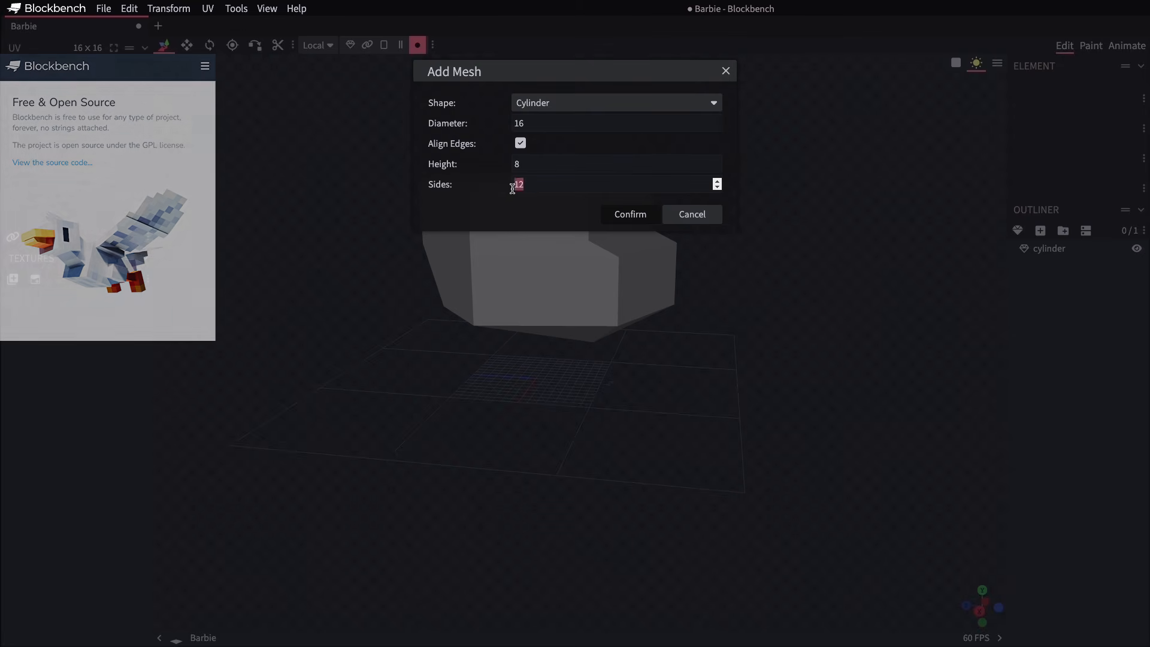
pyautogui.write('7')
pyautogui.moveTo(527, 126); pyautogui.dragTo(511, 124)
pyautogui.write('264')
pyautogui.click(631, 219)
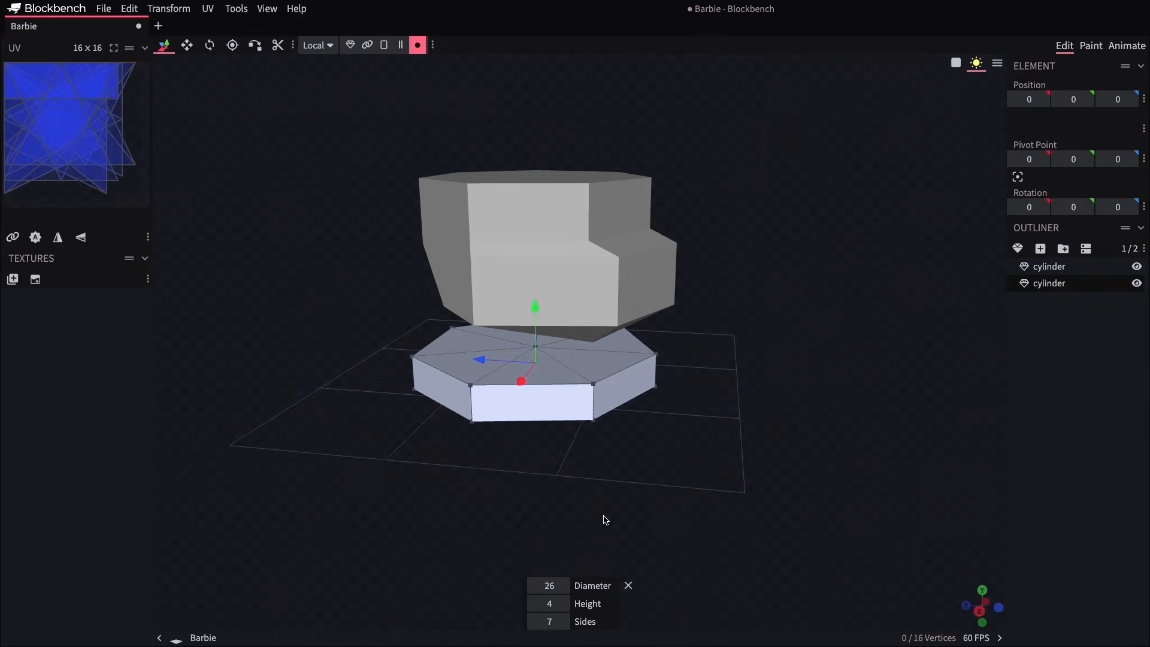
# Raise the new cylinder onto the top of the head and loop-cut its sides into three bands, using offset 1.5
pyautogui.moveTo(535, 307); pyautogui.dragTo(519, 123)
pyautogui.moveTo(365, 340); pyautogui.dragTo(413, 335)
pyautogui.click(538, 166)
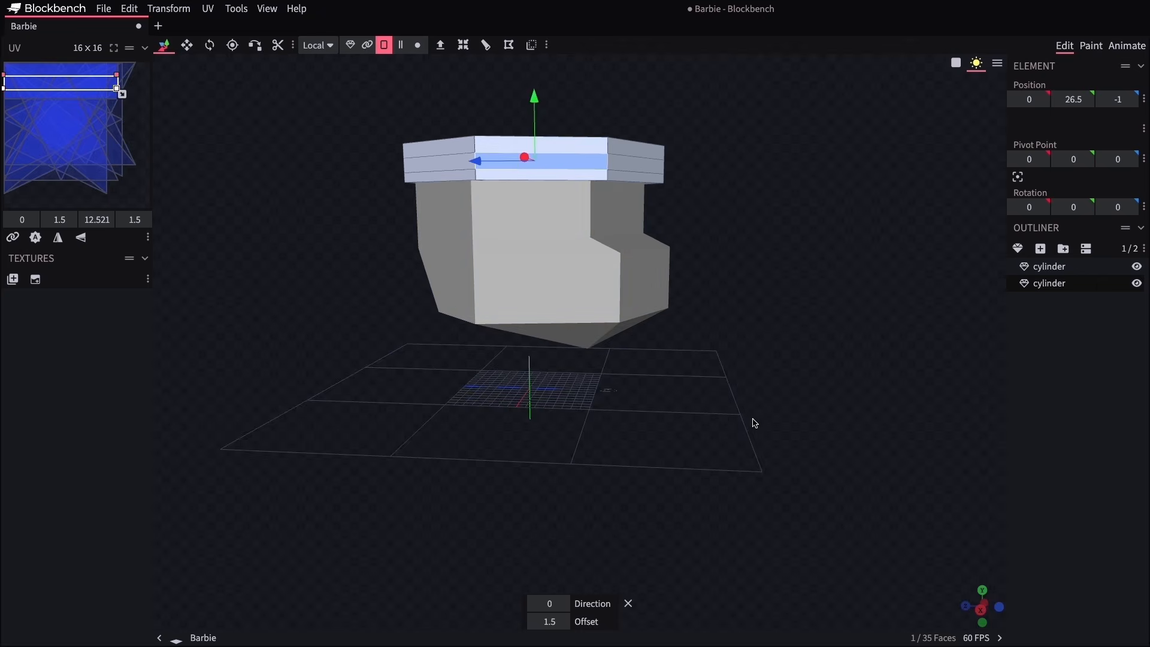
pyautogui.moveTo(755, 423); pyautogui.dragTo(643, 438)
# Pull the cap's two front band faces forward into a visor and raise the cap's top faces
pyautogui.click(637, 176)
pyautogui.keyDown('shift'); pyautogui.click(723, 175); pyautogui.keyUp('shift')
pyautogui.moveTo(773, 239); pyautogui.dragTo(770, 263)
pyautogui.moveTo(639, 174); pyautogui.dragTo(733, 200)
pyautogui.moveTo(801, 400); pyautogui.dragTo(494, 392)
pyautogui.click(599, 151)
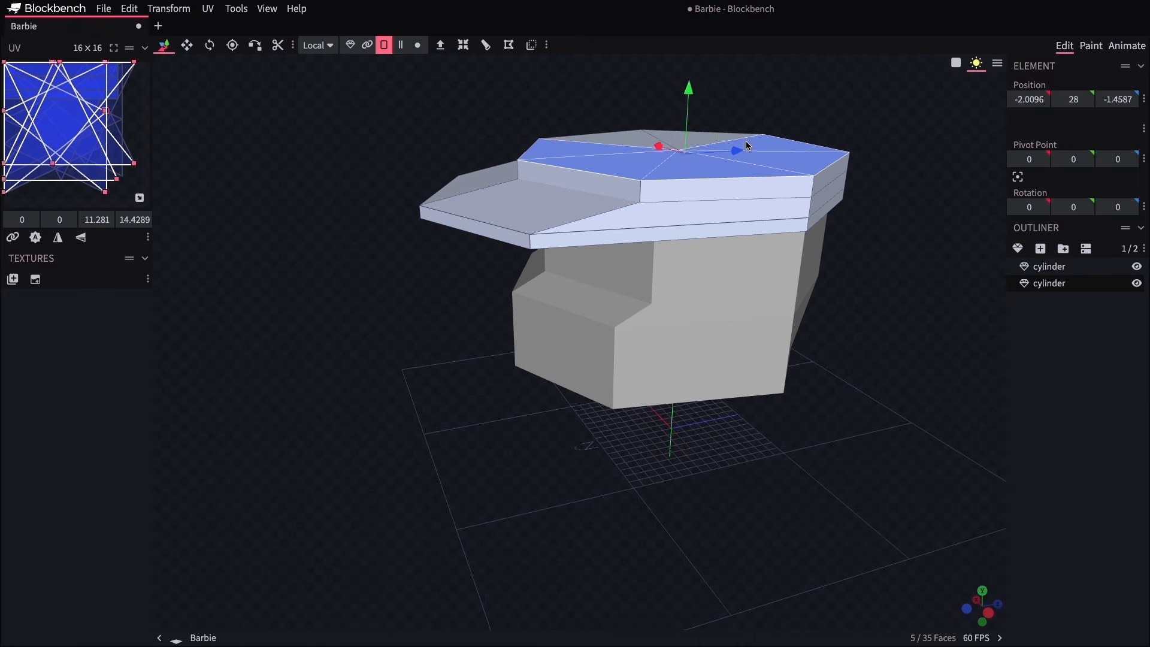
pyautogui.moveTo(681, 103); pyautogui.dragTo(683, 79)
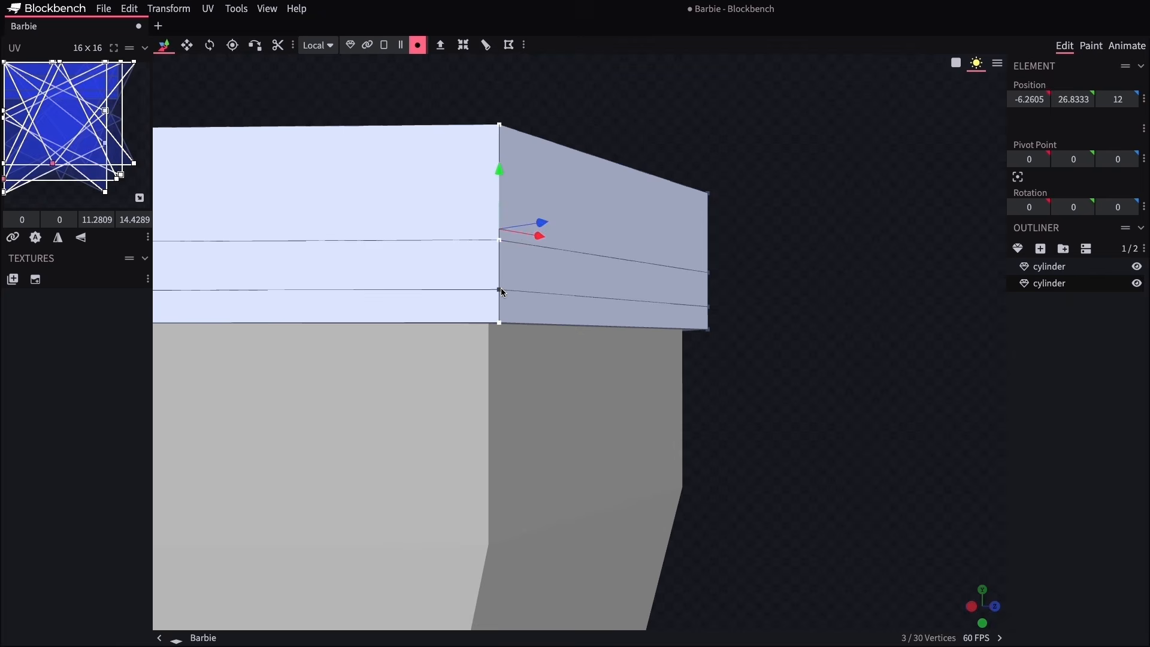
# Merge the stacked vertices at each of the cap's two back corners into a single vertex
pyautogui.rightClick(501, 290)
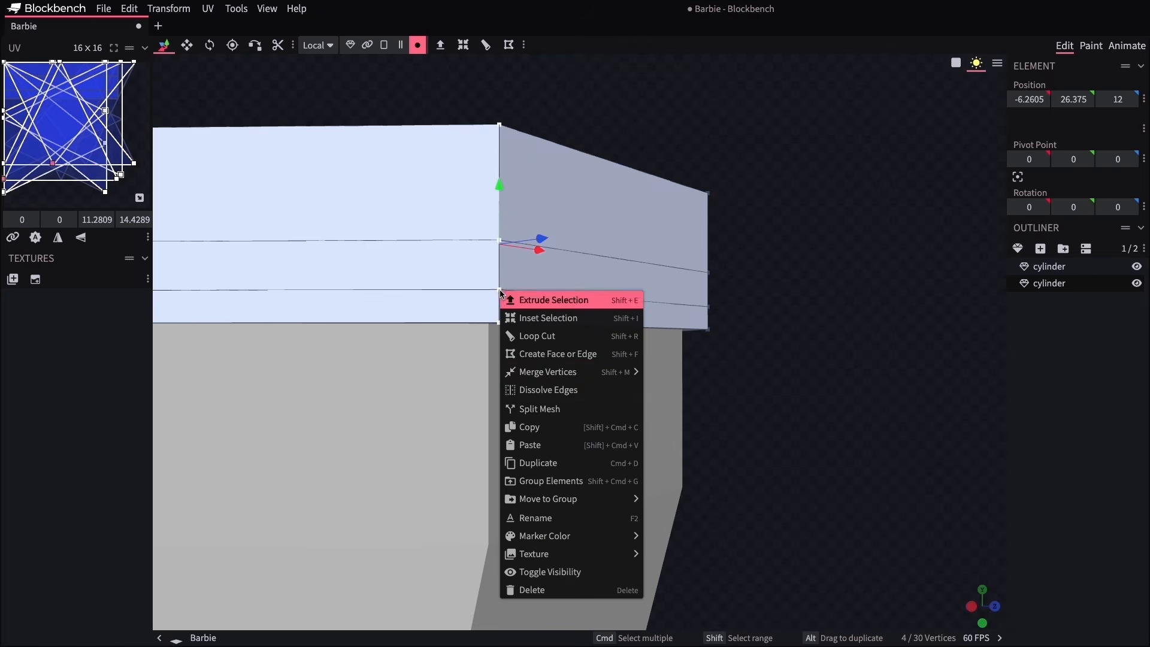
pyautogui.moveTo(552, 369)
pyautogui.click(667, 370)
pyautogui.moveTo(783, 377); pyautogui.dragTo(379, 354)
pyautogui.click(317, 332)
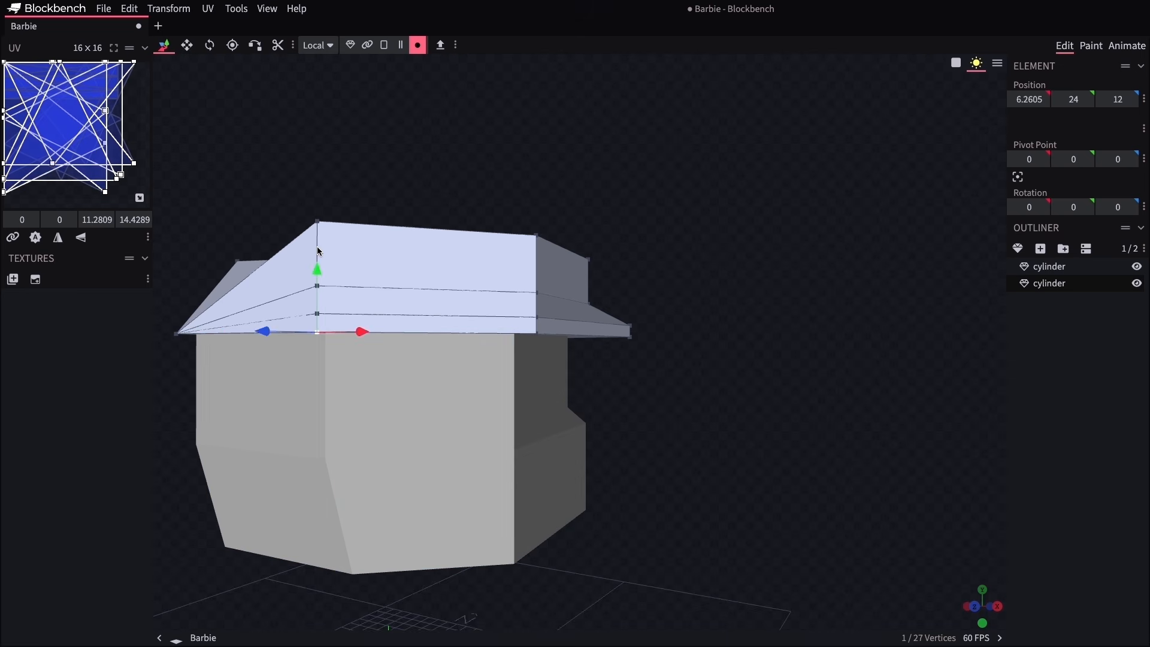
pyautogui.rightClick(321, 318)
pyautogui.click(371, 371)
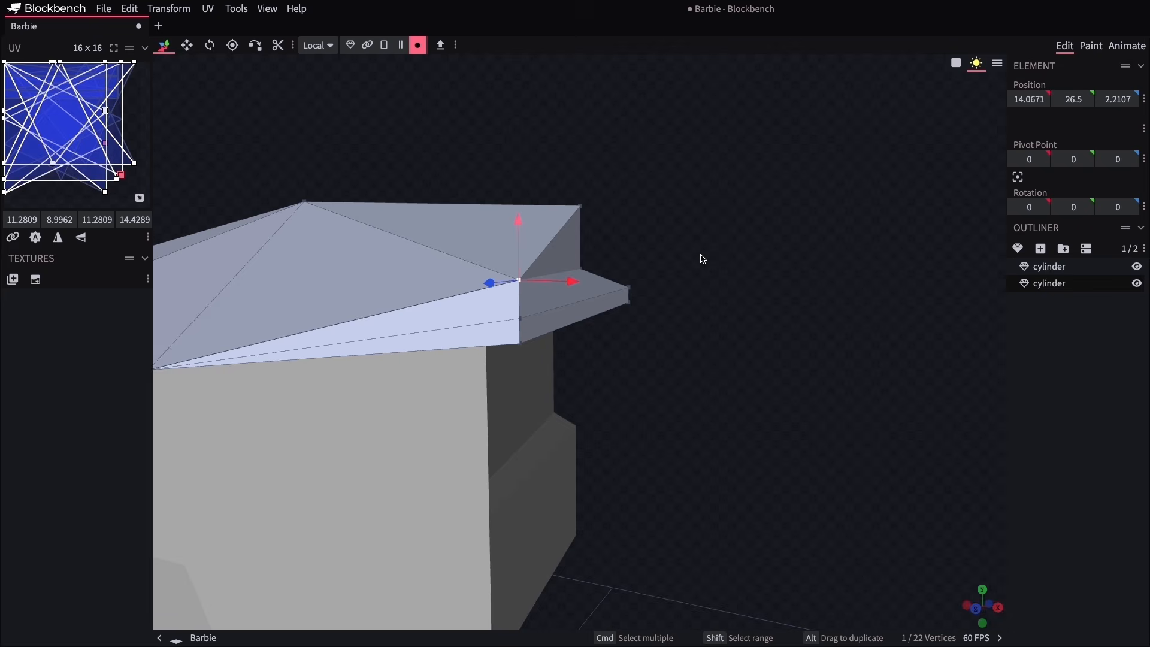
# Lower the cap's top centre vertex by 2 units and tilt the cap 7.5° on X about the pivot 0, 22, 11
pyautogui.moveTo(698, 257); pyautogui.dragTo(566, 150)
pyautogui.moveTo(564, 97); pyautogui.dragTo(565, 129)
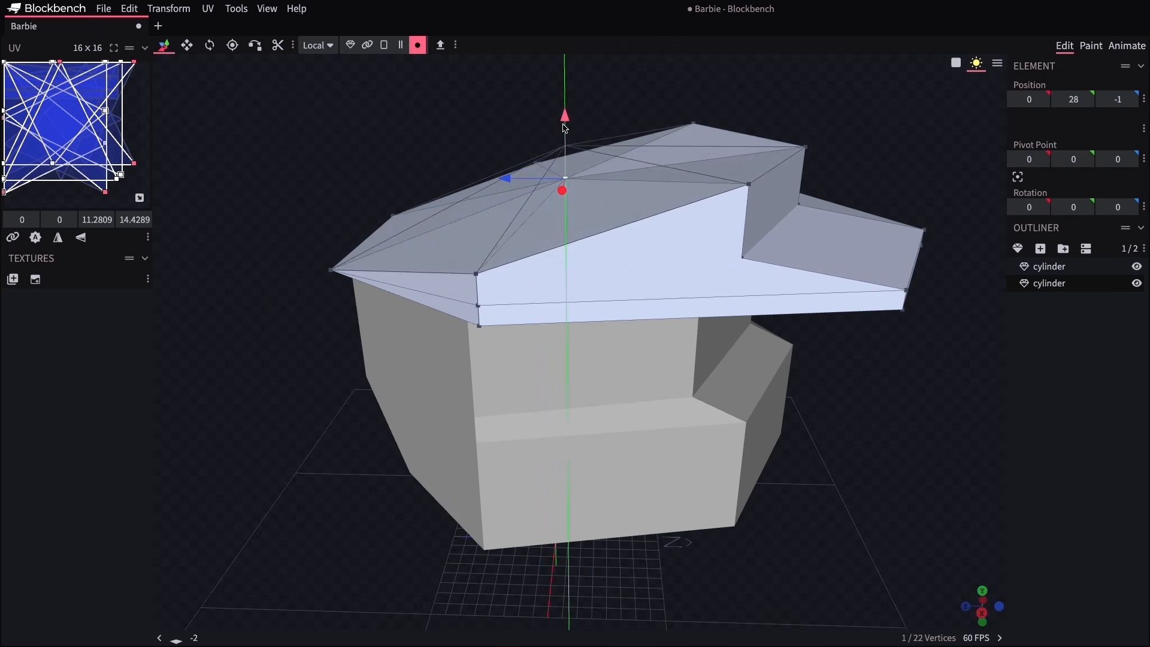
pyautogui.moveTo(388, 137); pyautogui.dragTo(519, 115)
pyautogui.click(1034, 371)
pyautogui.moveTo(742, 410); pyautogui.dragTo(576, 278)
pyautogui.scroll(-5, 724, 397)
# Select the cap's seven top faces, extrude them upward and shift them toward the back
pyautogui.click(610, 294)
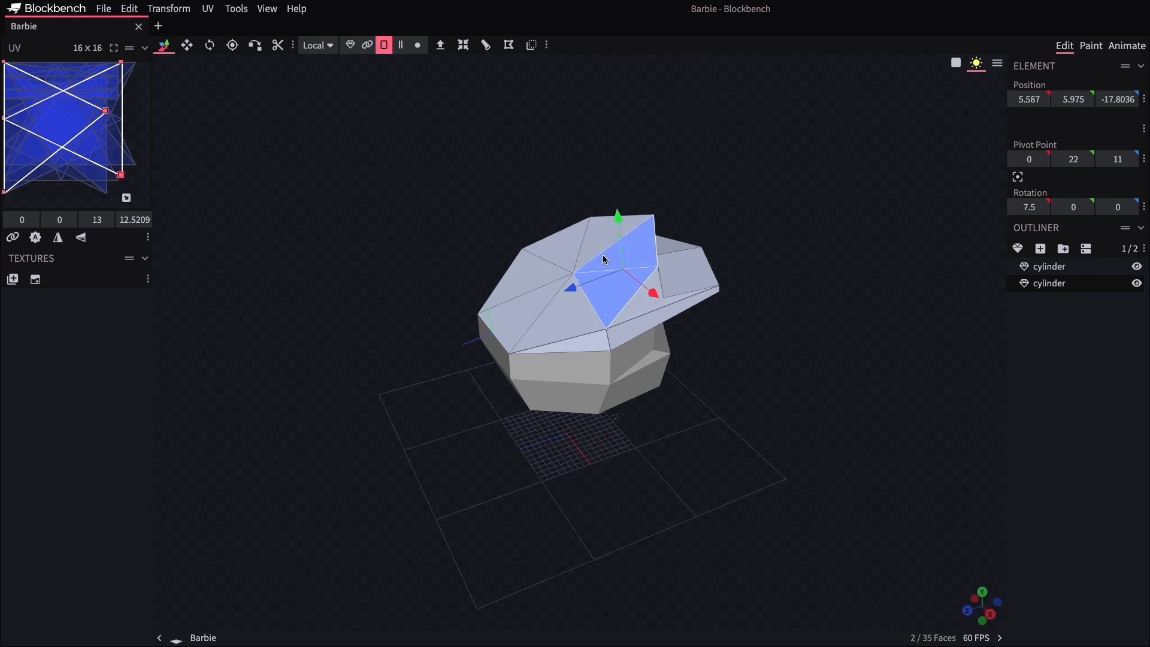
pyautogui.moveTo(798, 240); pyautogui.dragTo(768, 208)
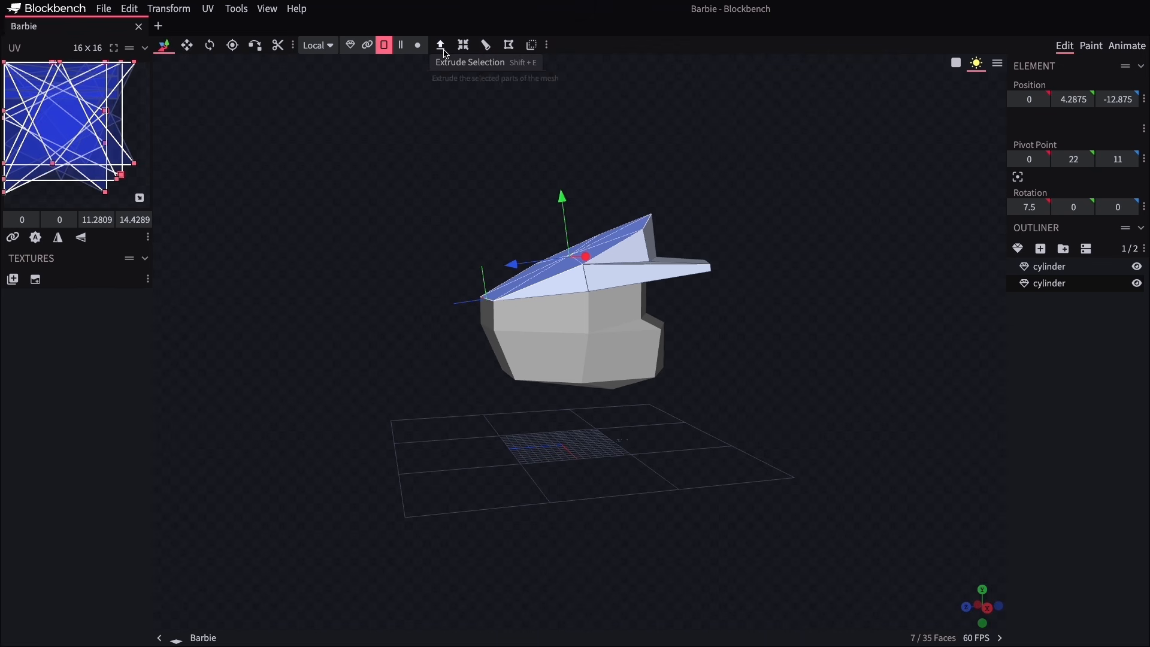
pyautogui.moveTo(426, 177); pyautogui.dragTo(400, 177)
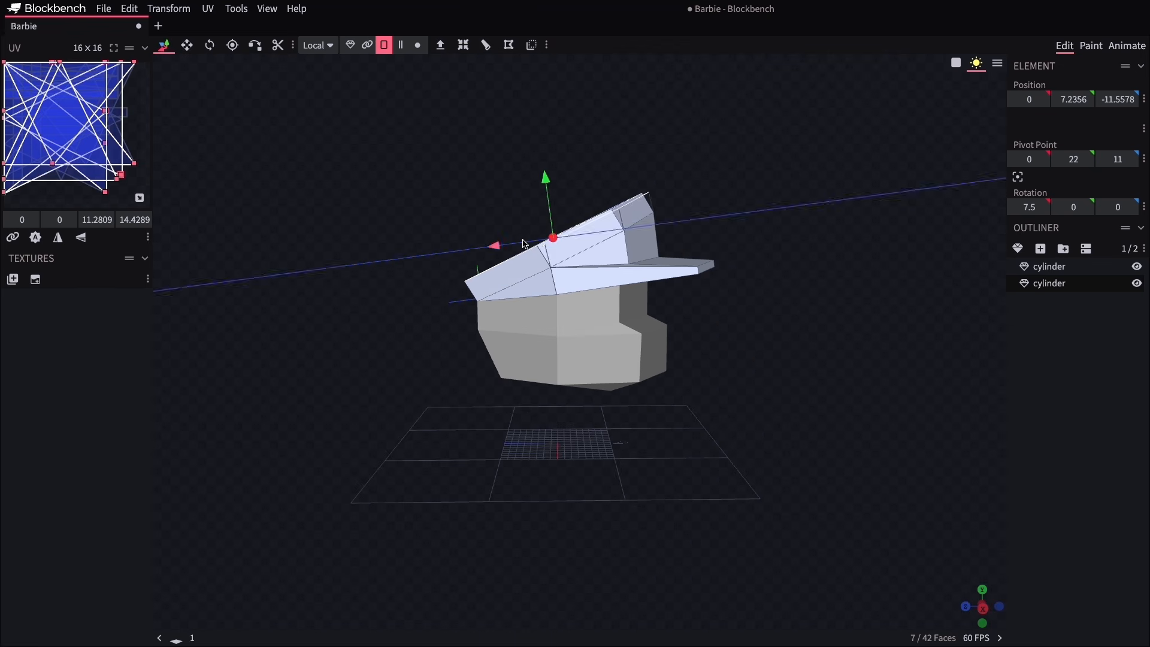
pyautogui.moveTo(864, 322); pyautogui.dragTo(778, 344)
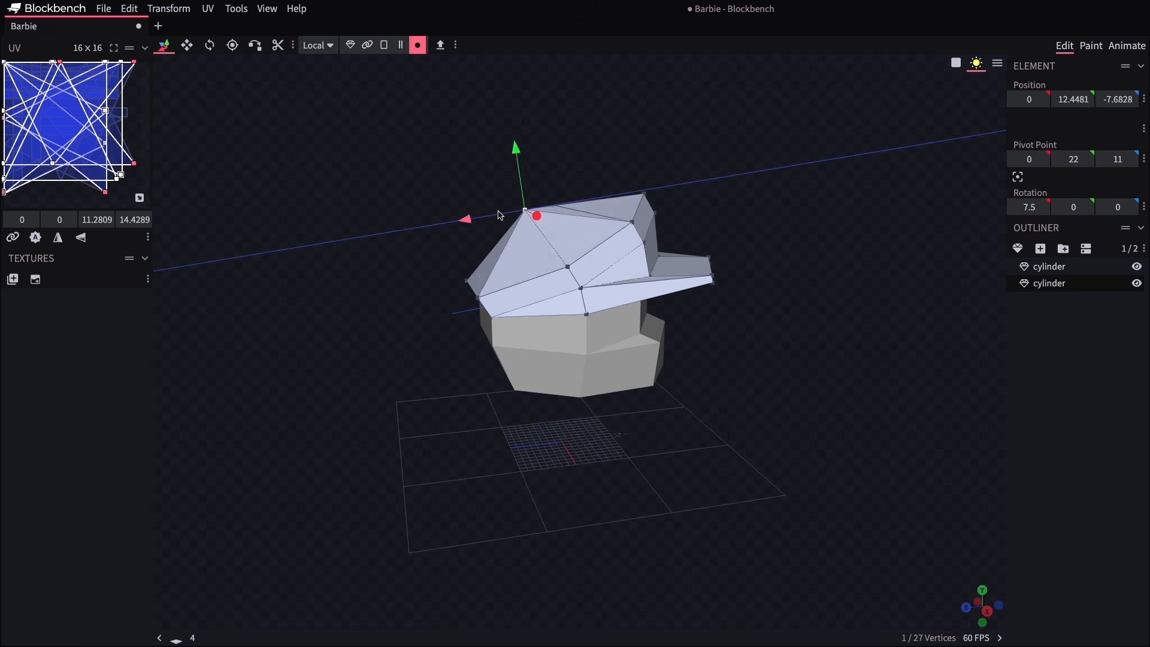
# Move the cap's raised peak vertex backward and adjust the front upper vertices to round the crown
pyautogui.moveTo(501, 215); pyautogui.dragTo(633, 204)
pyautogui.moveTo(745, 225); pyautogui.dragTo(500, 184)
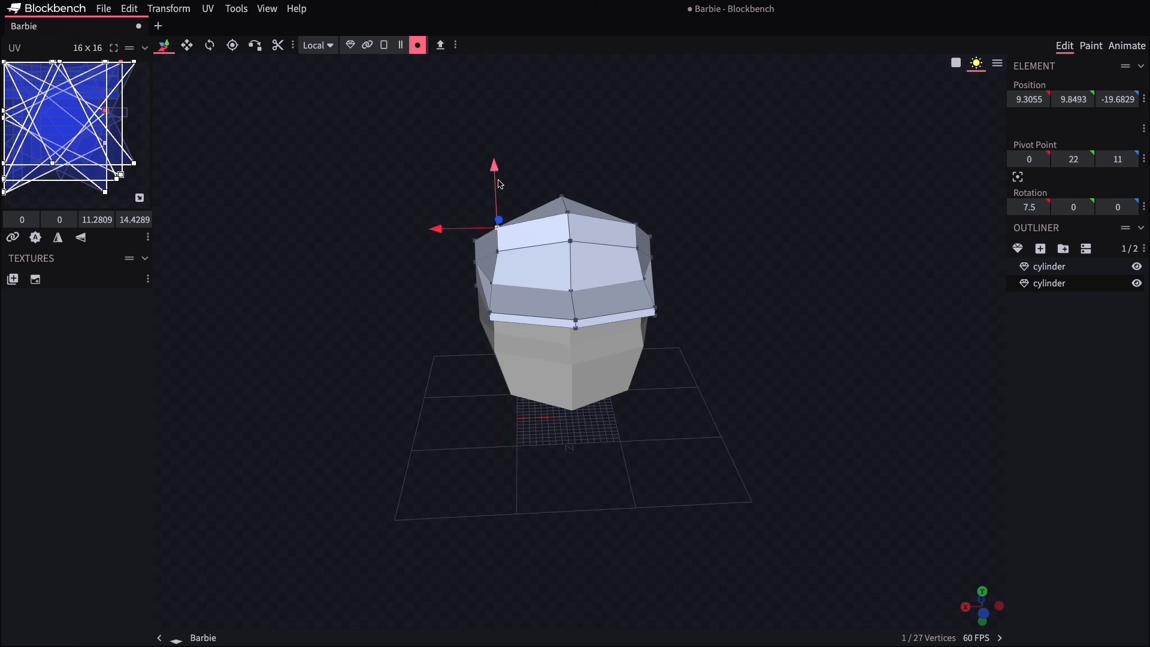
pyautogui.moveTo(635, 152); pyautogui.dragTo(629, 115)
pyautogui.moveTo(477, 192); pyautogui.dragTo(485, 193)
pyautogui.moveTo(645, 202)
pyautogui.mouseDown()
pyautogui.moveTo(643, 215)
pyautogui.moveTo(632, 185)
pyautogui.mouseUp()
pyautogui.moveTo(595, 199); pyautogui.dragTo(587, 200)
# Raise the two upper back vertices and the upper side vertices of the cap to round its outline
pyautogui.moveTo(473, 222); pyautogui.dragTo(285, 239)
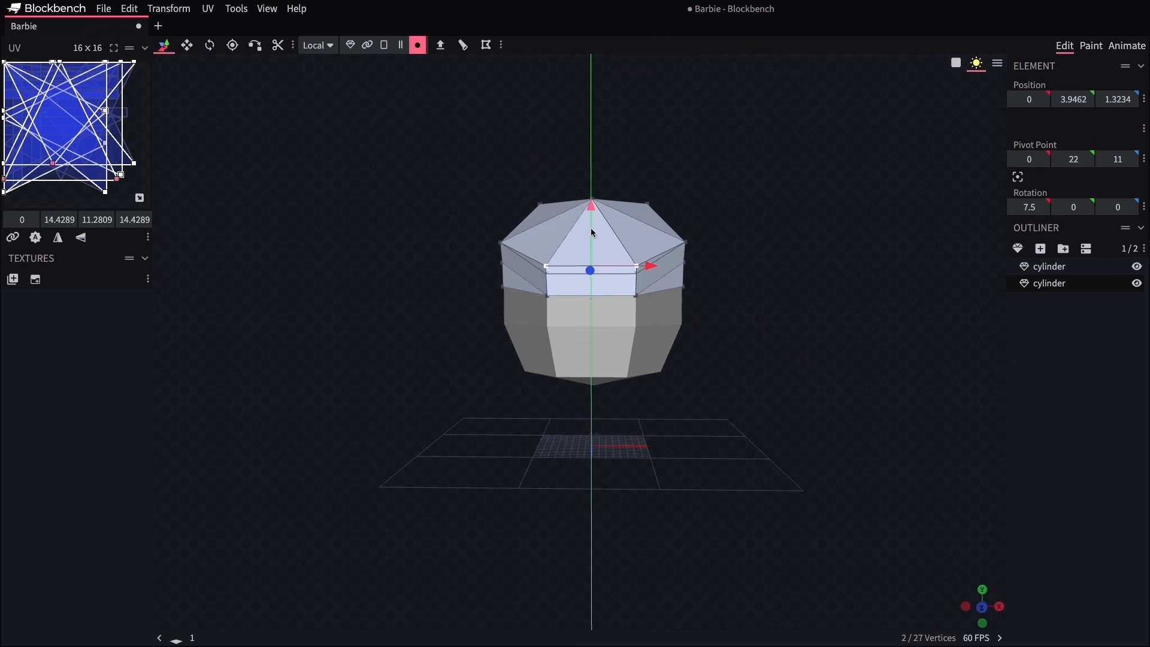
pyautogui.moveTo(590, 233); pyautogui.dragTo(591, 224)
pyautogui.moveTo(742, 225); pyautogui.dragTo(689, 223)
pyautogui.click(660, 258)
pyautogui.moveTo(770, 203); pyautogui.dragTo(839, 210)
pyautogui.keyDown('shift'); pyautogui.click(505, 246); pyautogui.keyUp('shift')
pyautogui.moveTo(602, 206); pyautogui.dragTo(601, 198)
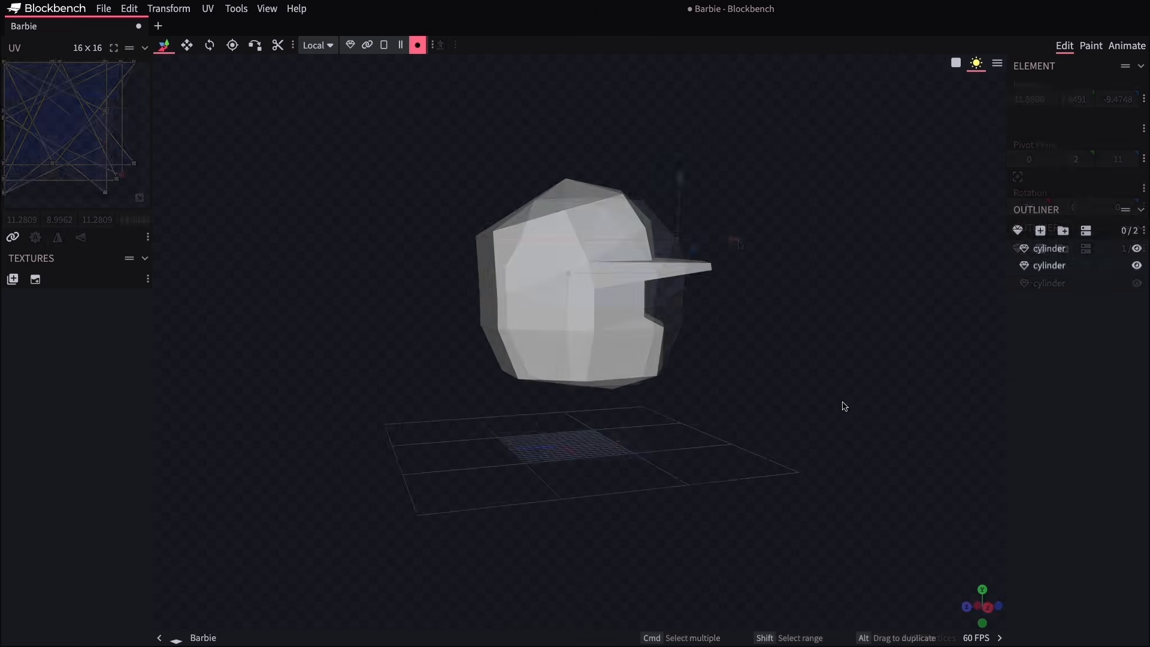
# Add a third cylinder with diameter 20, height 8 and 7 sides for the ponytail
pyautogui.moveTo(843, 402); pyautogui.dragTo(427, 419)
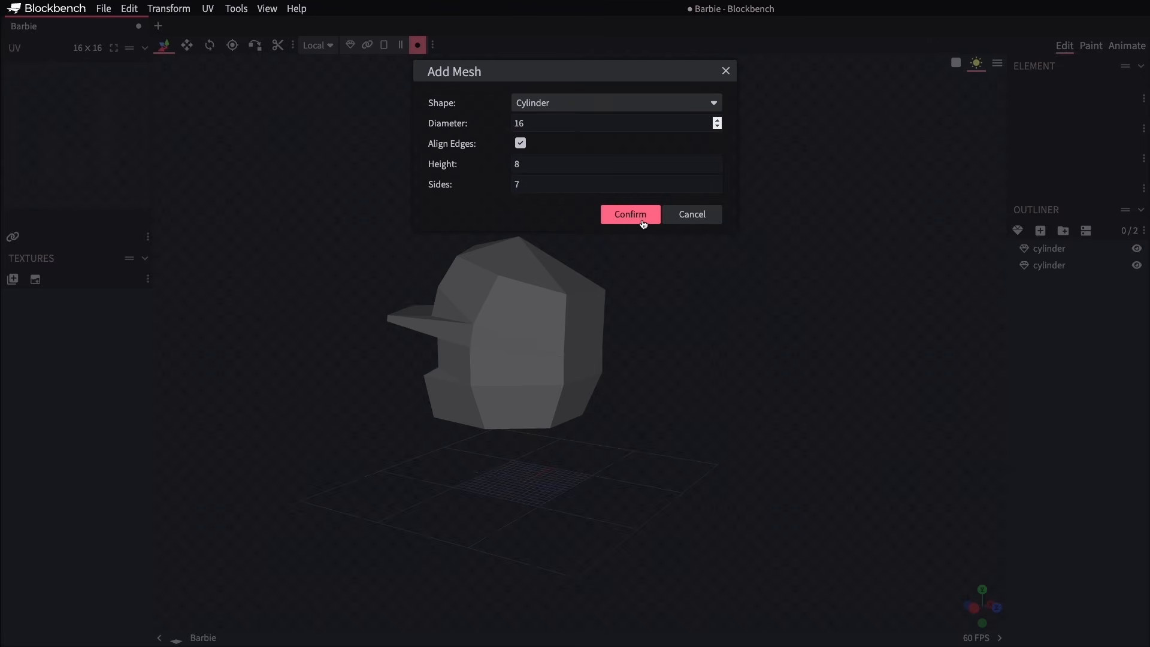
pyautogui.click(630, 215)
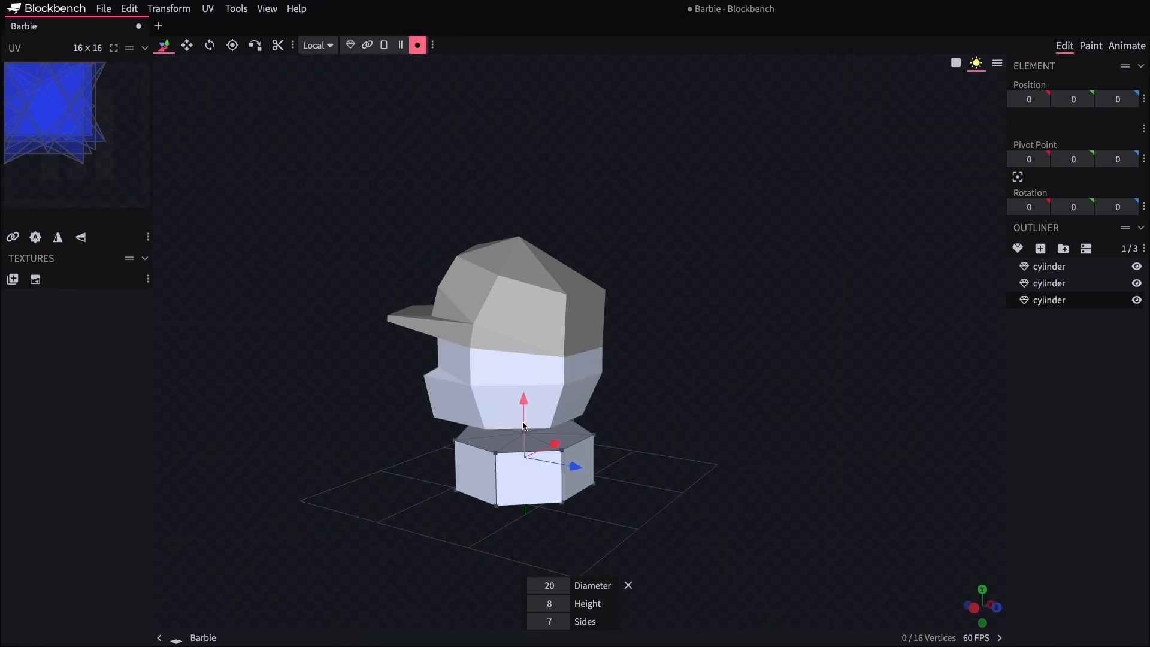
# Rotate the new cylinder to -90° on Z and move it up and behind the head
pyautogui.moveTo(494, 460); pyautogui.dragTo(541, 378)
pyautogui.click(164, 46)
pyautogui.moveTo(524, 514); pyautogui.dragTo(517, 282)
pyautogui.moveTo(575, 217); pyautogui.dragTo(739, 221)
# Pull the cylinder's lowest vertices down and forward into a long ponytail tip and lower its upper and back vertices
pyautogui.moveTo(745, 407); pyautogui.dragTo(792, 411)
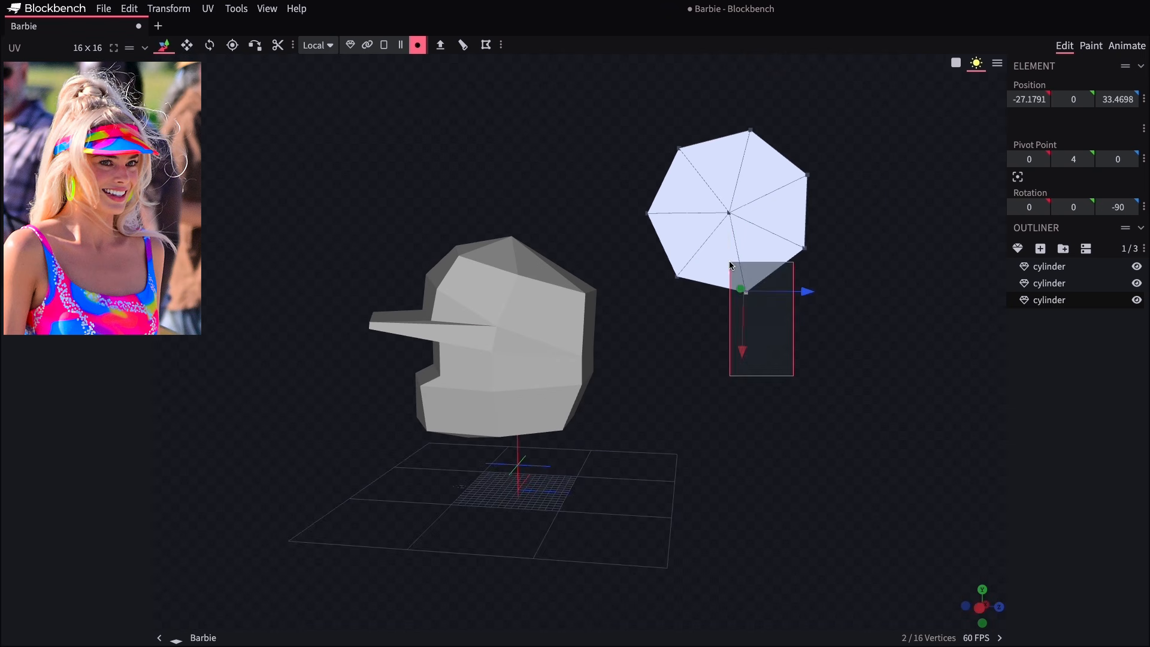
pyautogui.moveTo(743, 352); pyautogui.dragTo(736, 476)
pyautogui.moveTo(801, 450); pyautogui.dragTo(689, 423)
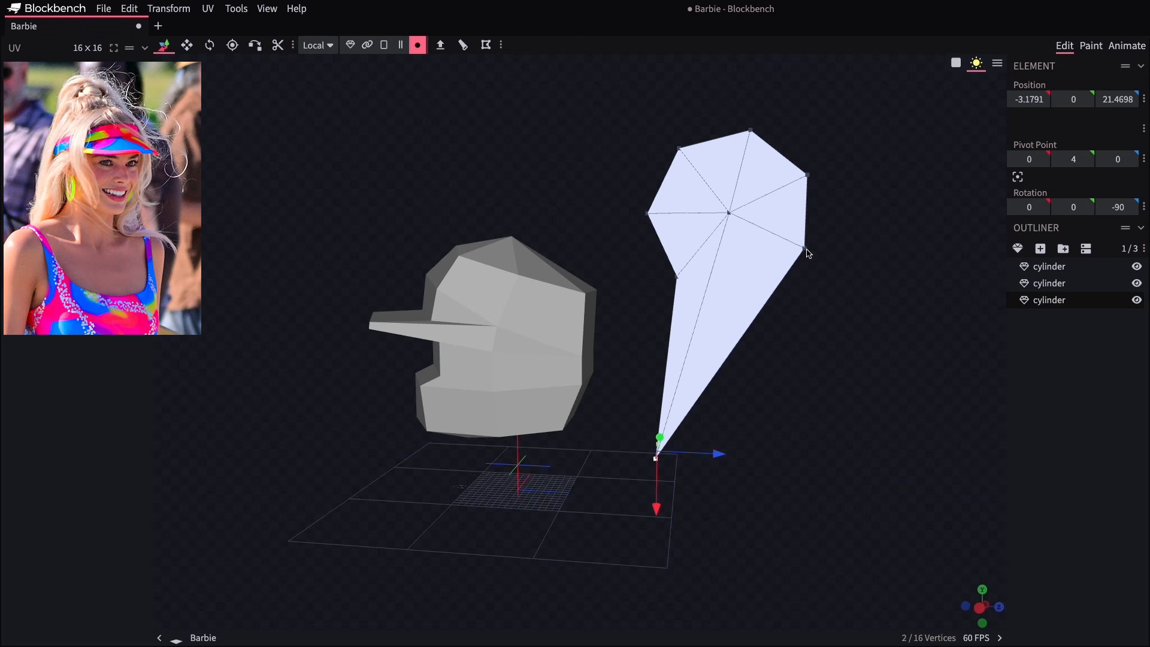
pyautogui.moveTo(727, 107); pyautogui.dragTo(773, 158)
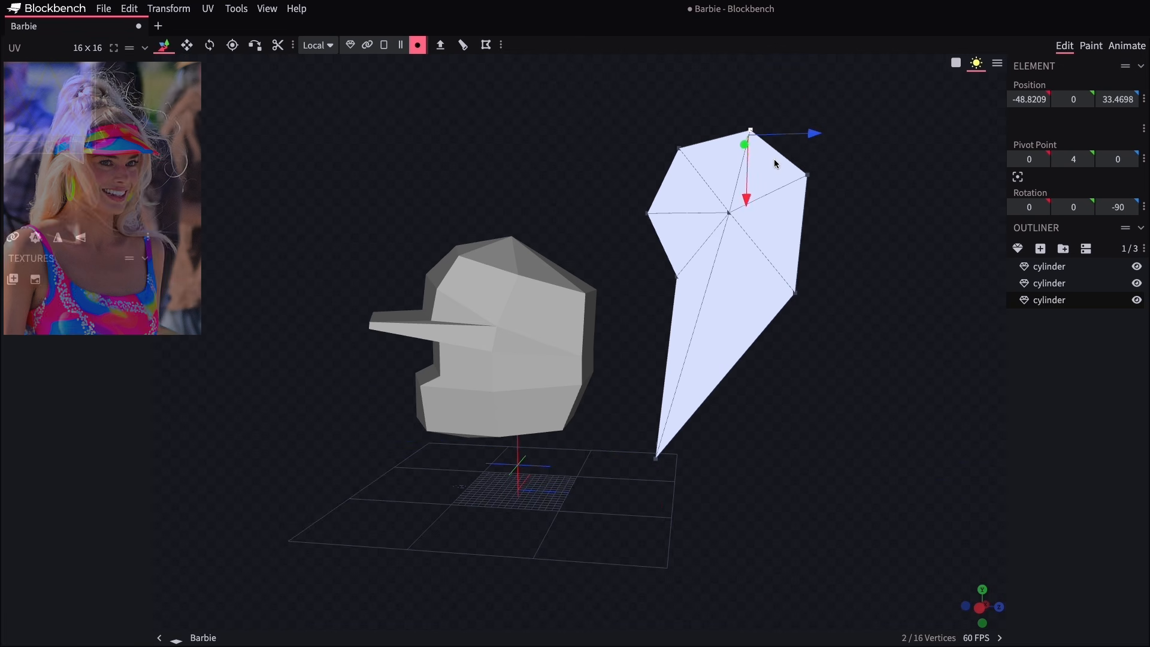
pyautogui.moveTo(747, 198); pyautogui.dragTo(747, 207)
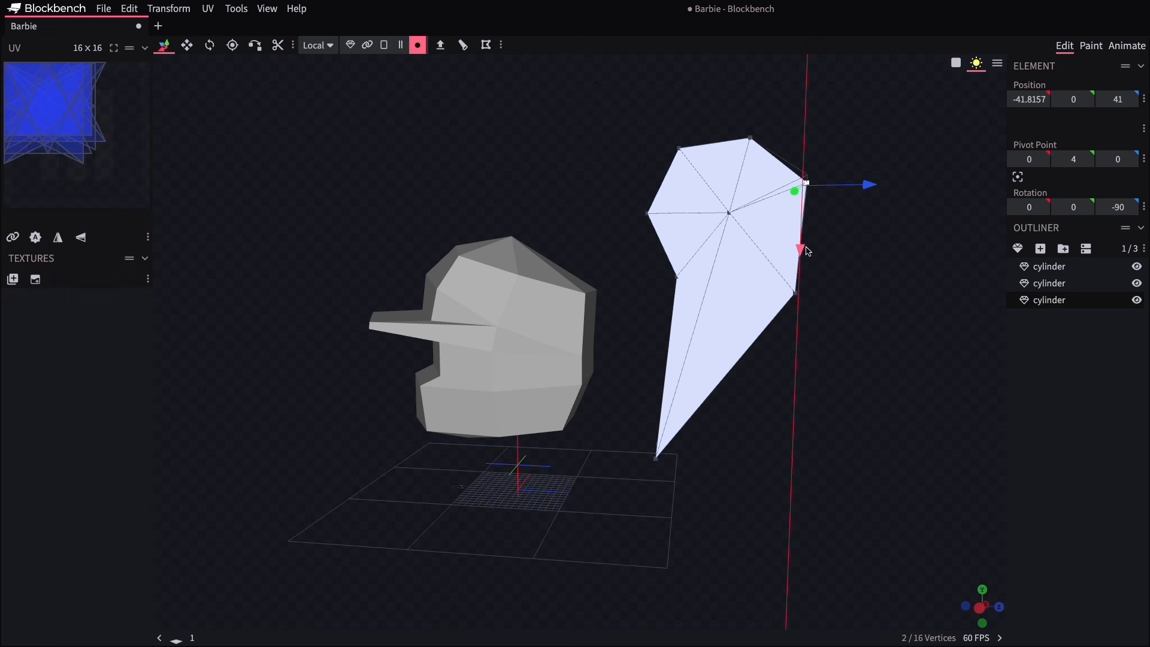
# Tilt the ponytail to -32.5° on X and move it forward toward the back of the cap
pyautogui.moveTo(577, 221); pyautogui.dragTo(605, 229)
pyautogui.moveTo(665, 237); pyautogui.dragTo(667, 264)
pyautogui.click(164, 46)
pyautogui.moveTo(763, 209); pyautogui.dragTo(696, 248)
pyautogui.moveTo(674, 339); pyautogui.dragTo(642, 284)
pyautogui.moveTo(676, 204); pyautogui.dragTo(655, 218)
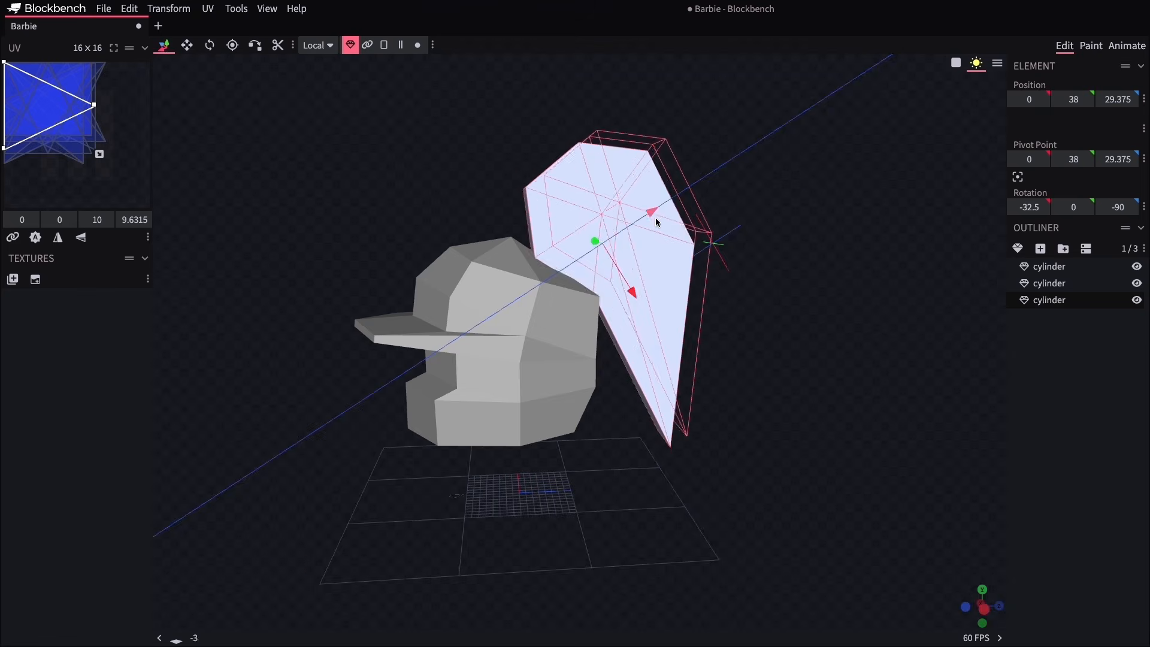
# Nudge the ponytail along its length to line up its base with the top of the cap
pyautogui.moveTo(779, 269); pyautogui.dragTo(737, 249)
pyautogui.moveTo(609, 293); pyautogui.dragTo(600, 276)
pyautogui.moveTo(833, 330); pyautogui.dragTo(873, 350)
pyautogui.moveTo(632, 279); pyautogui.dragTo(638, 292)
pyautogui.moveTo(716, 341); pyautogui.dragTo(739, 341)
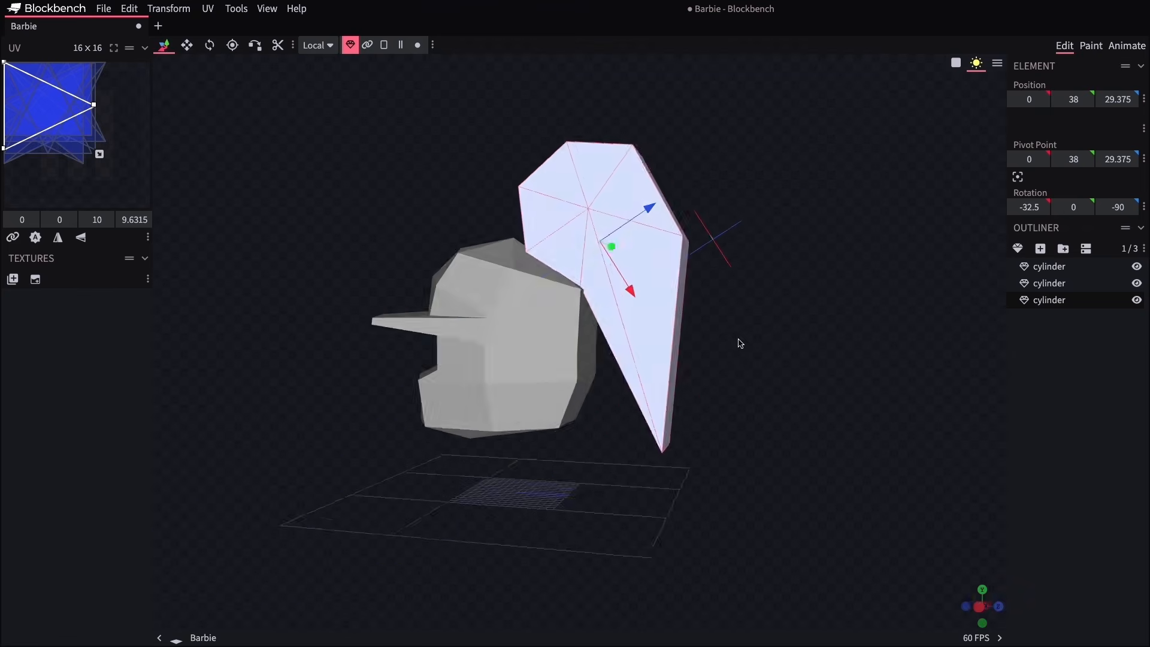
# Merge the two front vertices at the ponytail's base into one point with Merge All
pyautogui.moveTo(739, 341); pyautogui.dragTo(832, 329)
pyautogui.rightClick(611, 268)
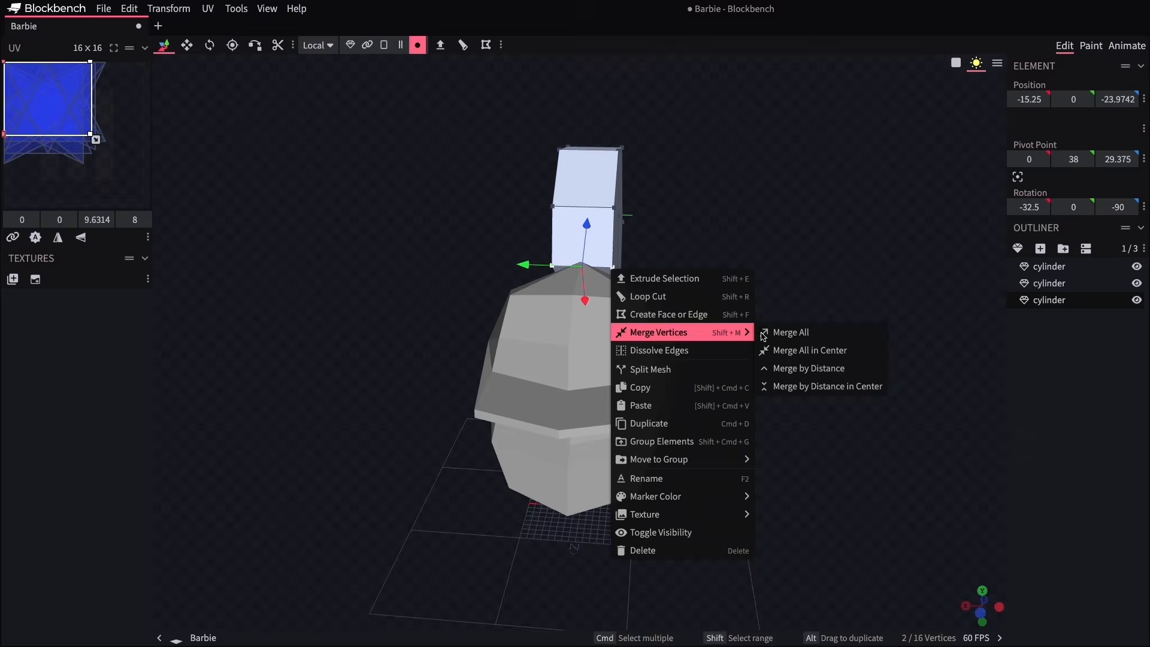
pyautogui.click(764, 335)
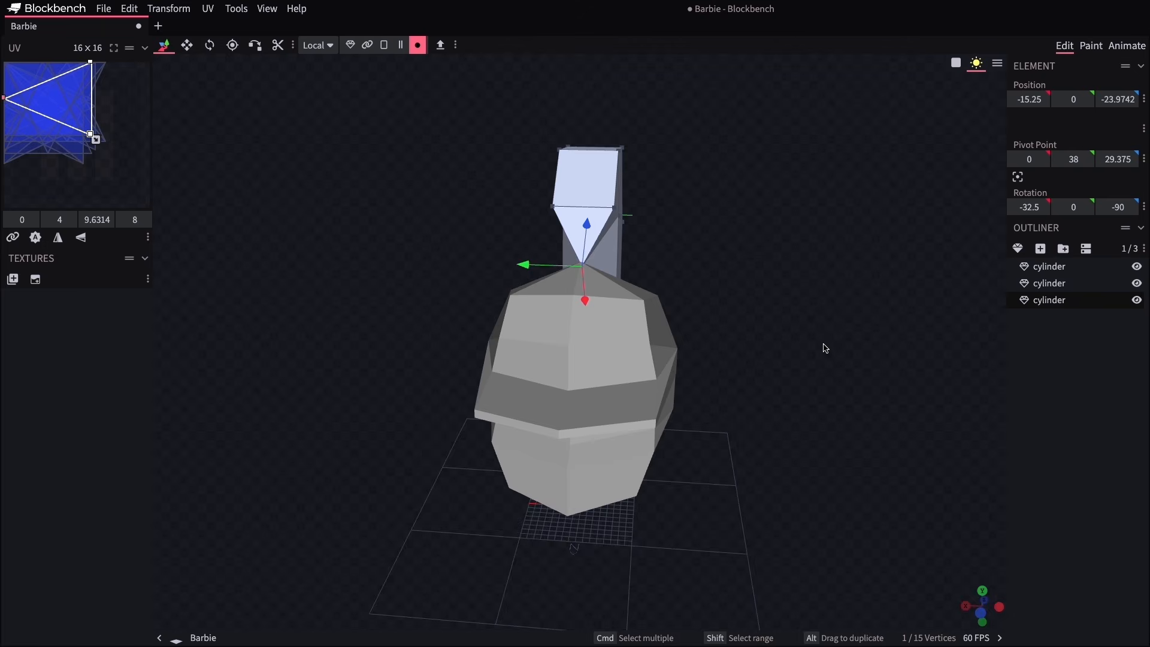
# Slide the merged vertex at the ponytail's base toward the peak of the cap to close the gap
pyautogui.moveTo(821, 344); pyautogui.dragTo(939, 301)
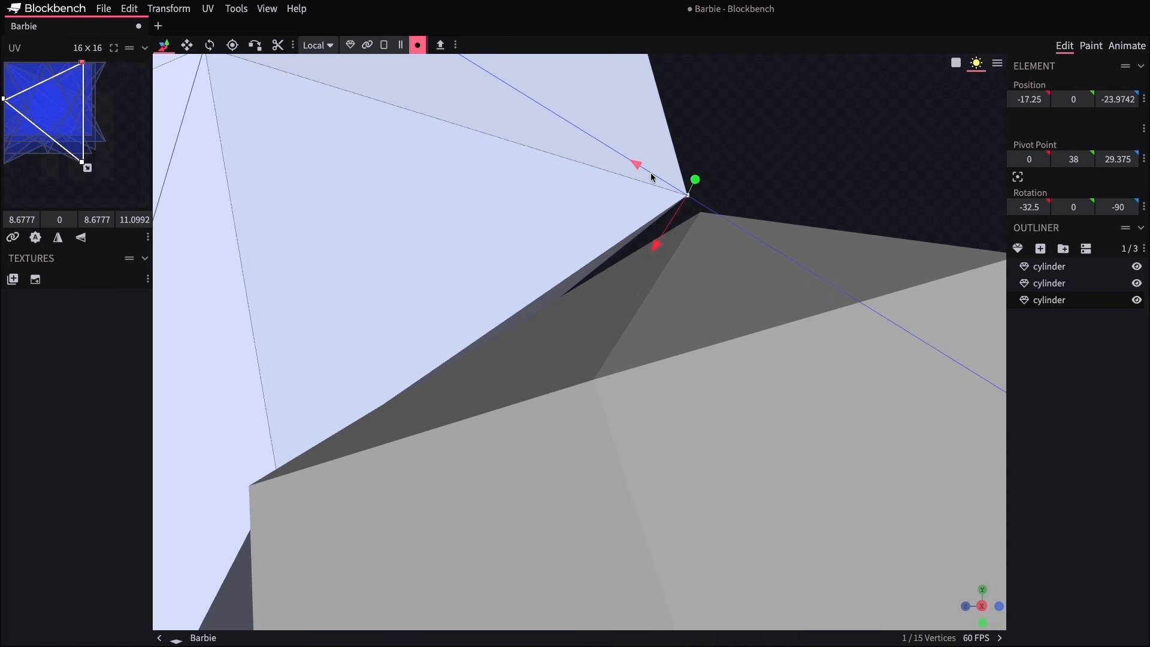
pyautogui.moveTo(653, 177); pyautogui.dragTo(659, 180)
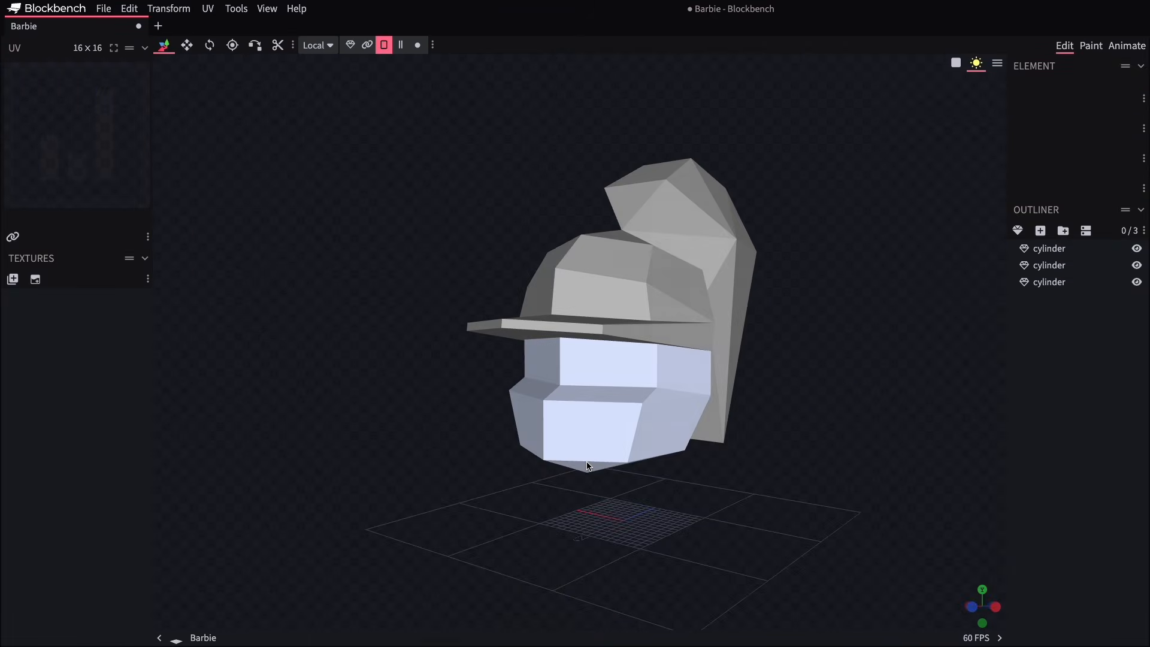
# Extrude the head's three lower rear faces by 1, then shift the extruded faces 2 units back and lower them
pyautogui.moveTo(587, 466); pyautogui.dragTo(375, 432)
pyautogui.click(554, 402)
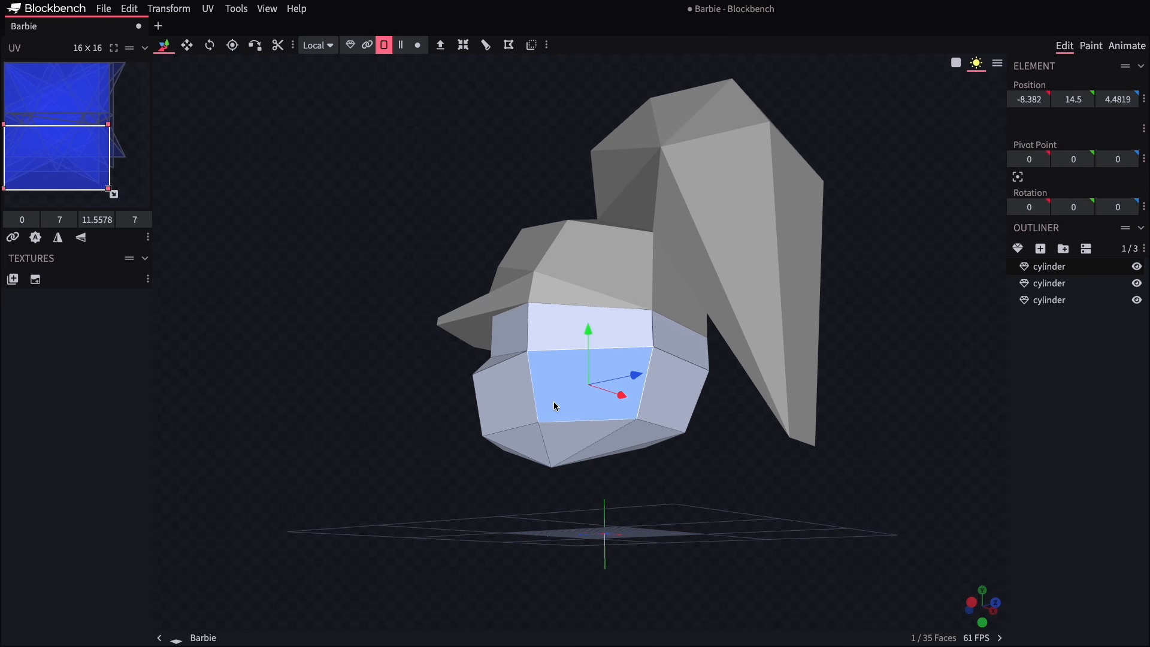
pyautogui.moveTo(554, 401); pyautogui.dragTo(604, 389)
pyautogui.moveTo(767, 490); pyautogui.dragTo(546, 442)
pyautogui.moveTo(570, 536); pyautogui.dragTo(603, 530)
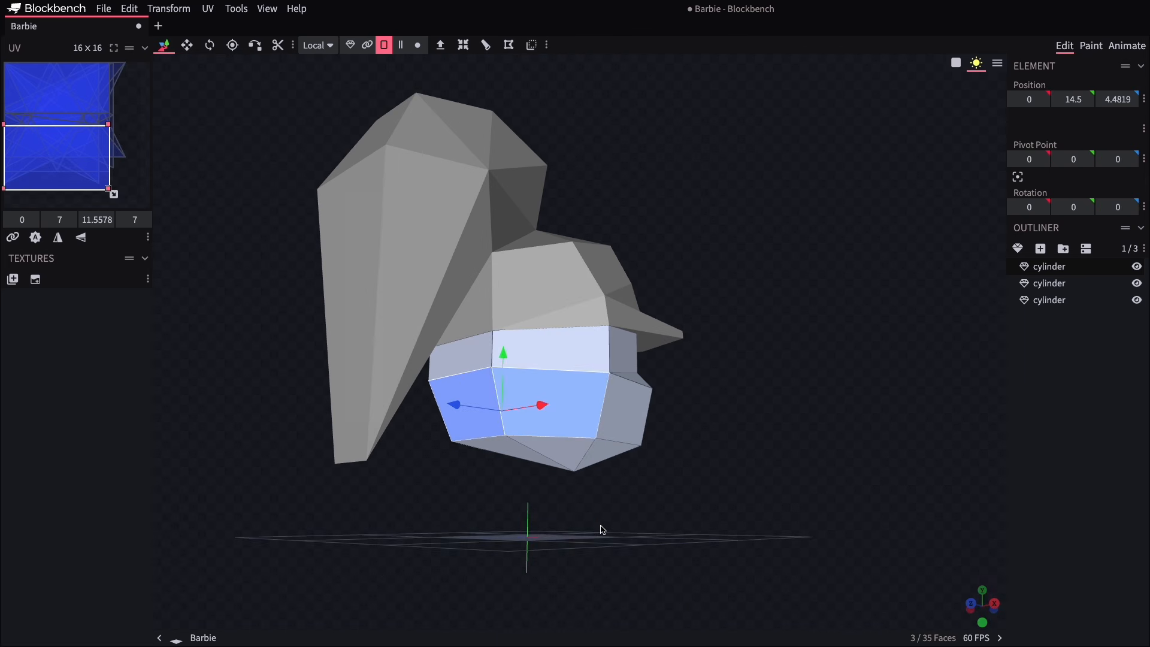
pyautogui.click(439, 46)
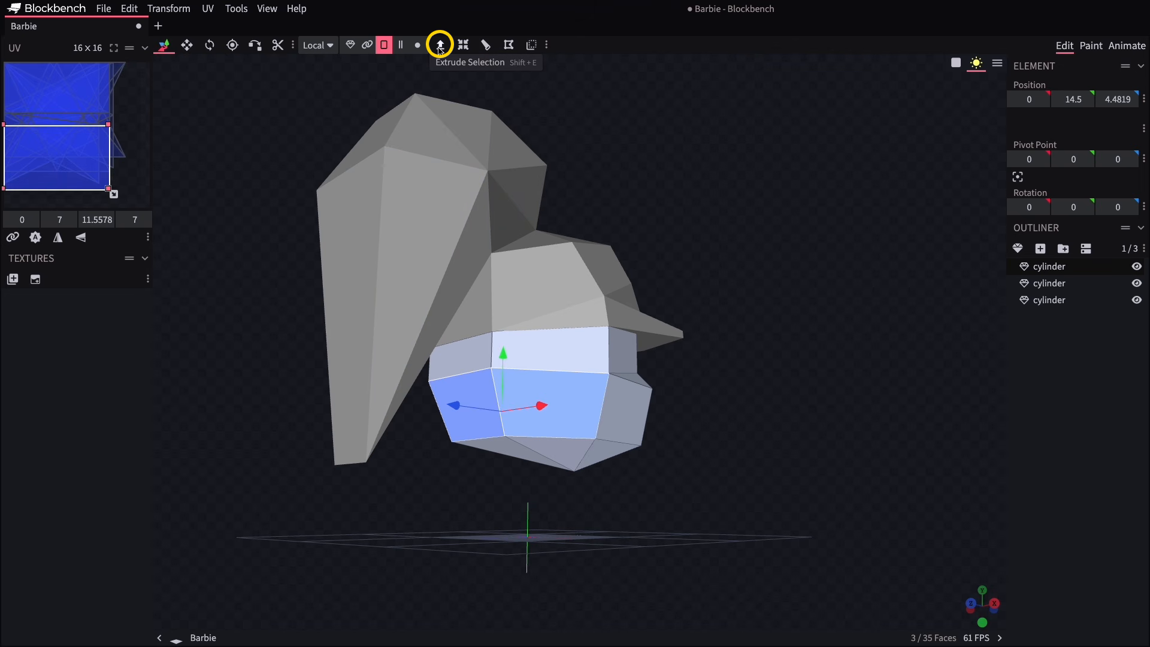
pyautogui.moveTo(706, 355); pyautogui.dragTo(617, 381)
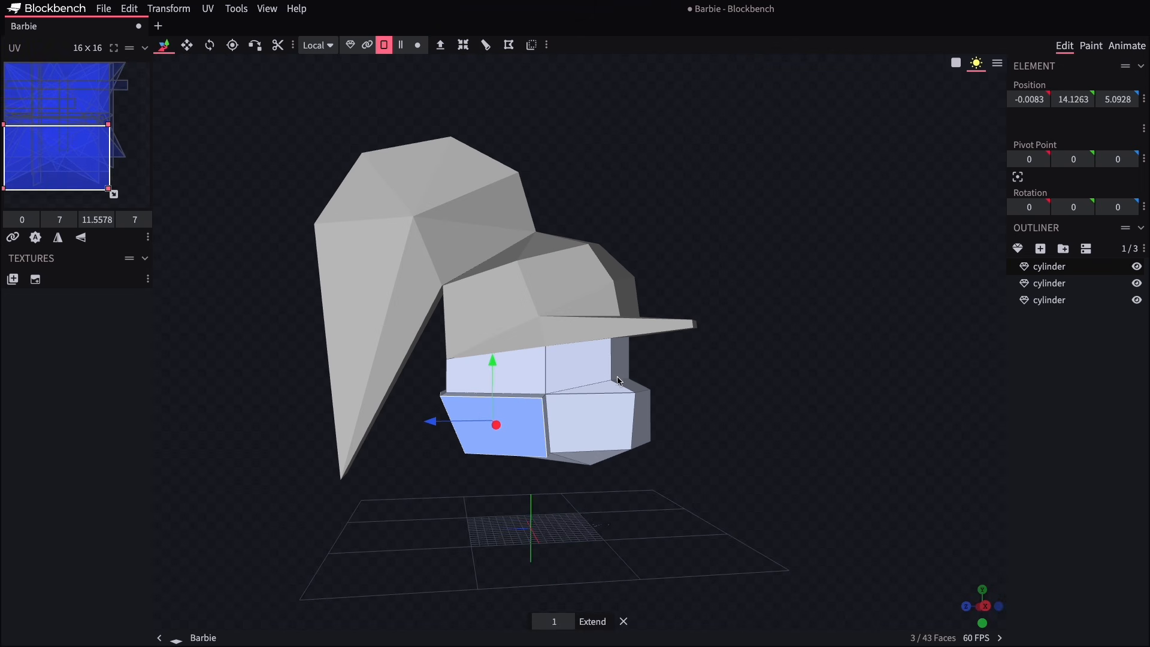
pyautogui.moveTo(472, 423); pyautogui.dragTo(454, 423)
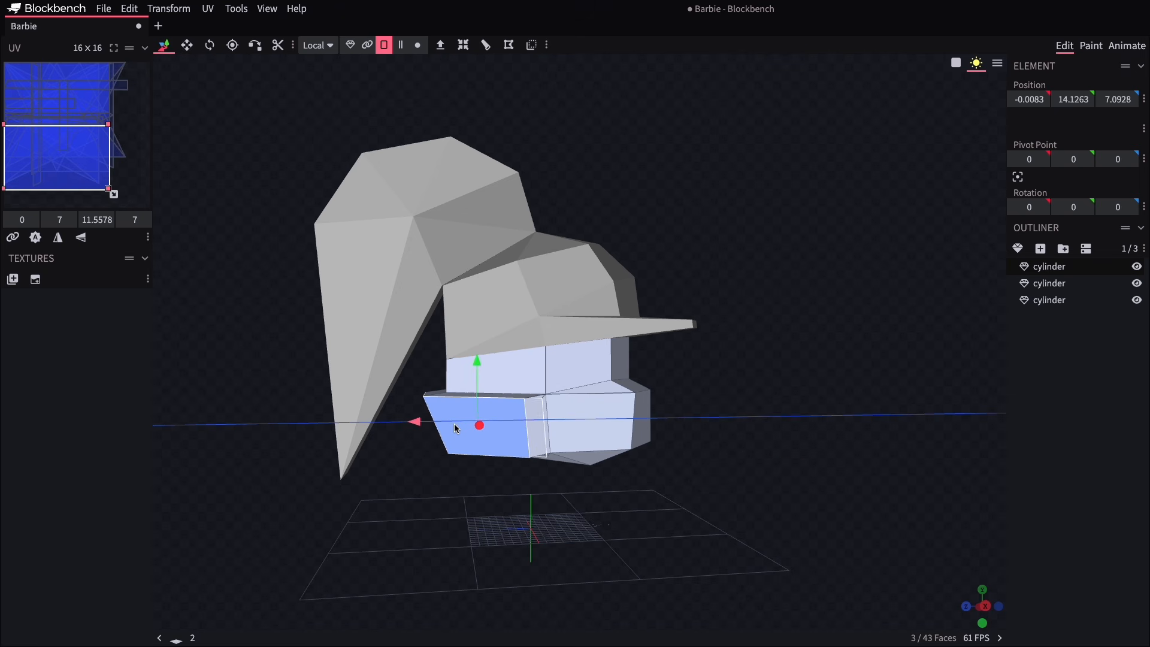
pyautogui.moveTo(478, 371); pyautogui.dragTo(473, 412)
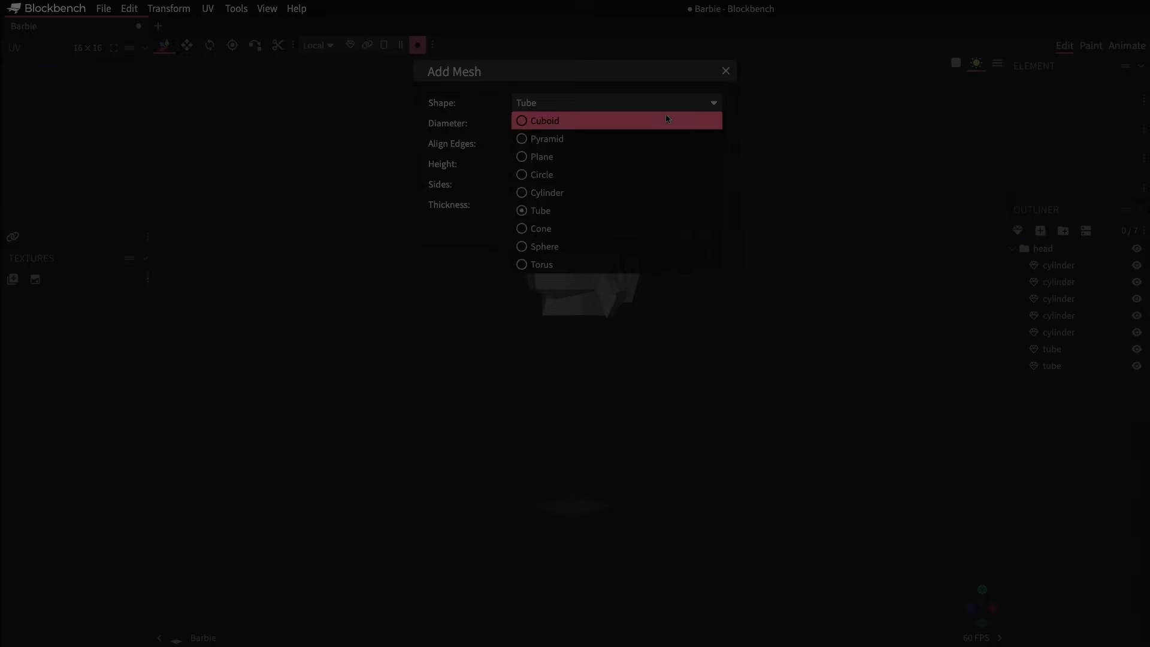
# Add a cuboid mesh with diameter 16, position it under the neck as the upper torso, and duplicate it for the lower torso
pyautogui.click(662, 119)
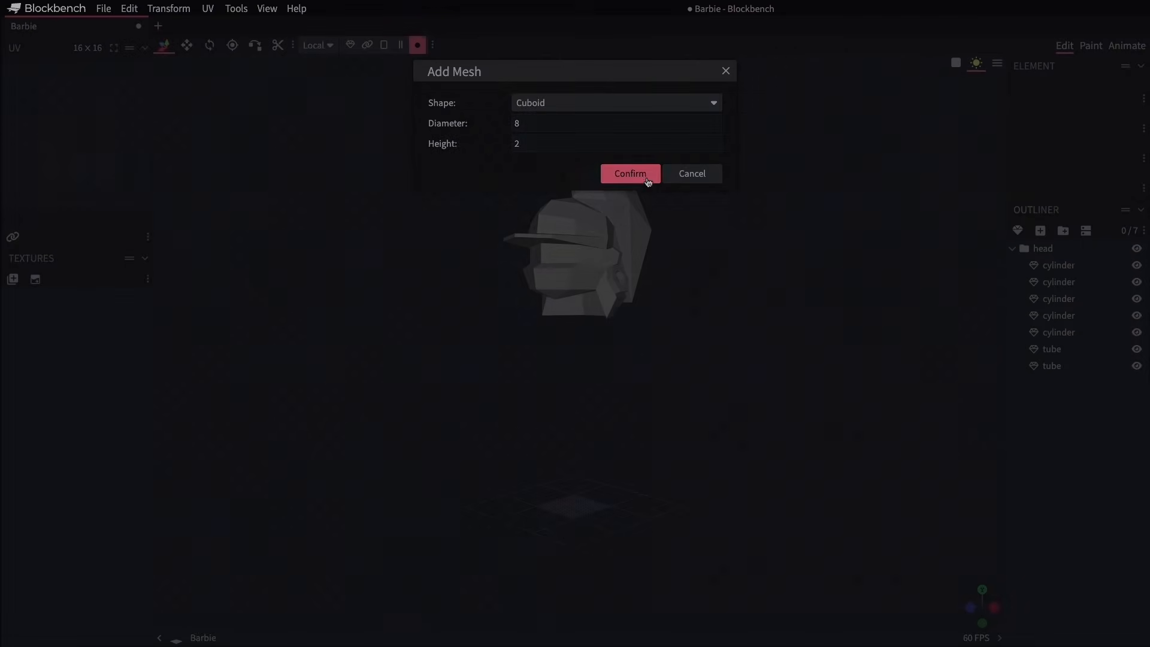
pyautogui.click(630, 173)
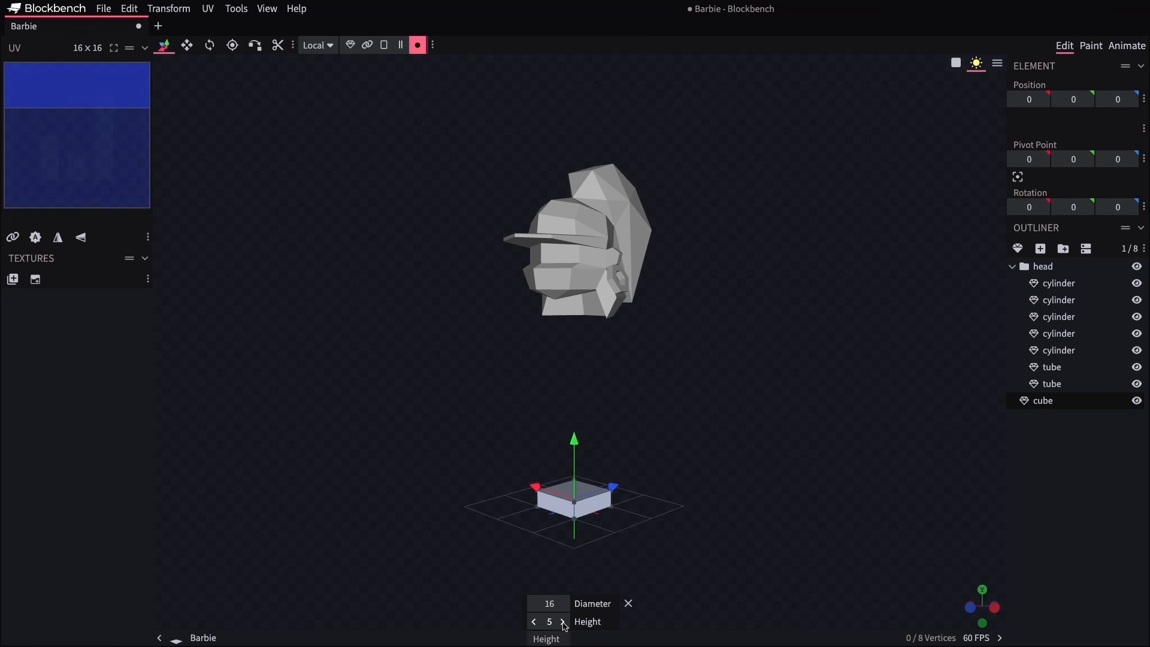
pyautogui.moveTo(559, 294); pyautogui.dragTo(679, 379)
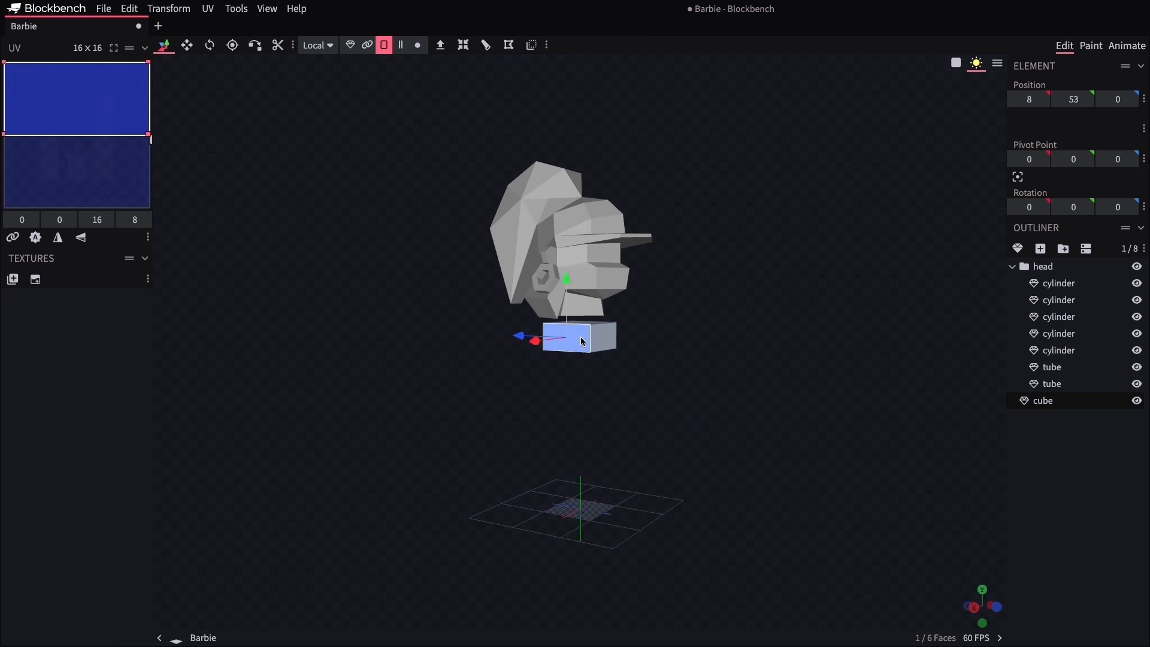
pyautogui.click(351, 46)
pyautogui.hotkey('ctrl', 'd')
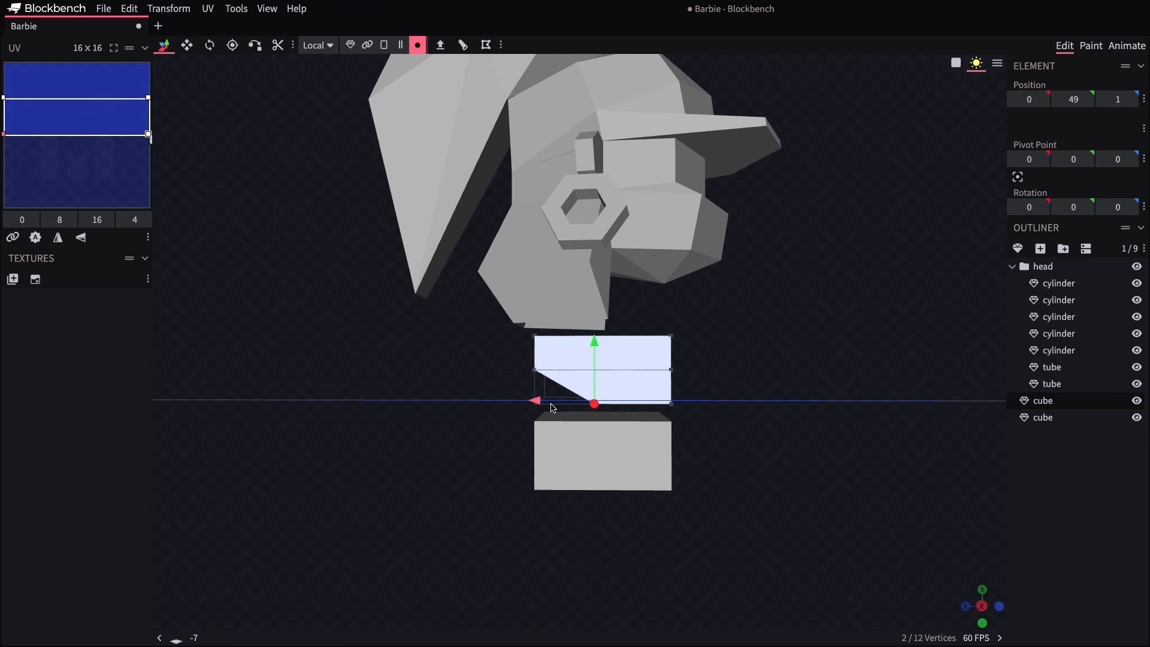
# Lower the upper torso block's bottom front vertices by 2 units and reshape the top rear edge of the block below
pyautogui.moveTo(664, 379); pyautogui.dragTo(664, 386)
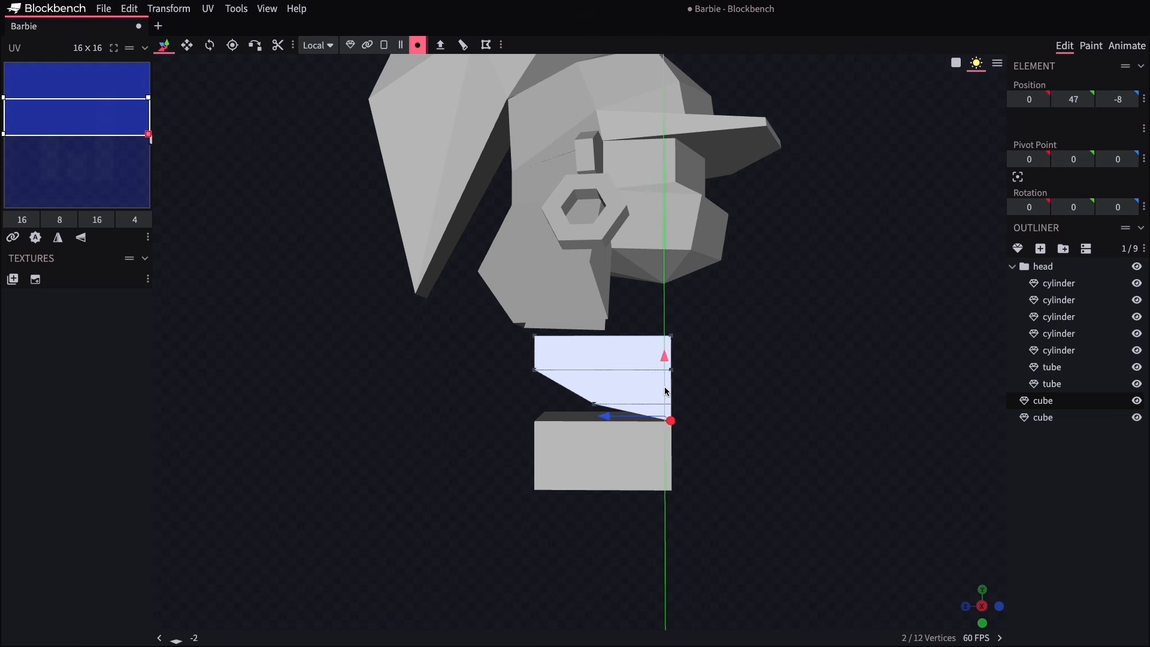
pyautogui.moveTo(664, 386); pyautogui.dragTo(658, 382, button='middle')
pyautogui.click(651, 451)
pyautogui.keyDown('ctrl'); pyautogui.moveTo(505, 393); pyautogui.dragTo(538, 422); pyautogui.keyUp('ctrl')
pyautogui.click(530, 486)
pyautogui.moveTo(508, 468); pyautogui.dragTo(508, 468)
pyautogui.moveTo(687, 503); pyautogui.dragTo(657, 507)
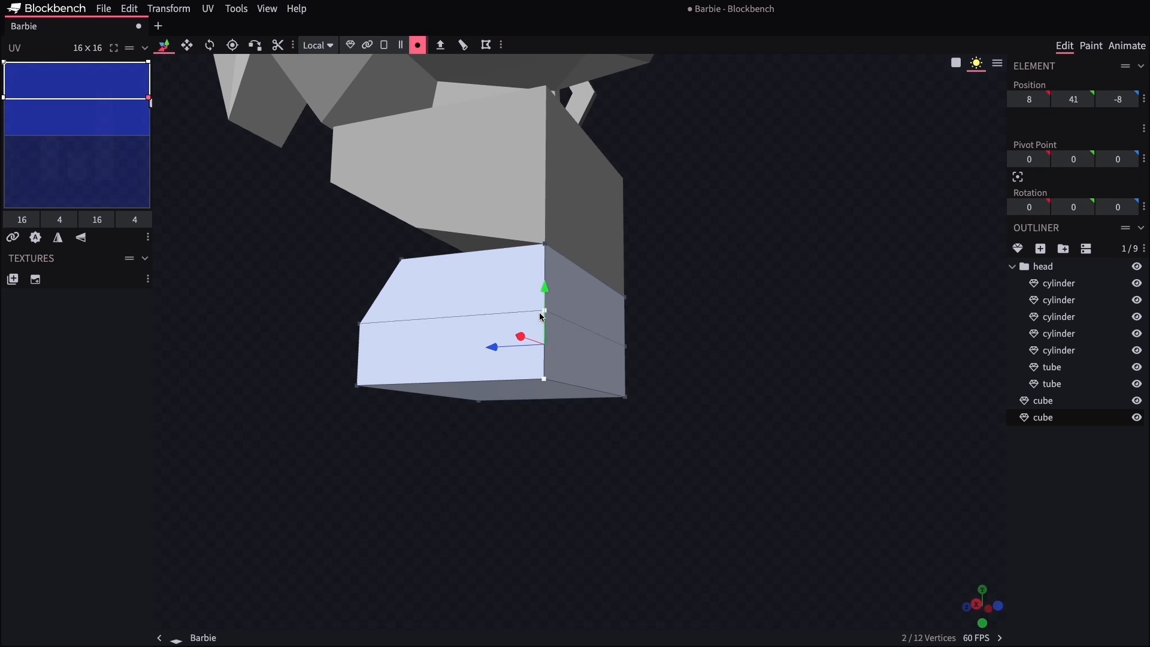
# Merge the middle and bottom front vertices on each side of the lower torso block with Merge All
pyautogui.rightClick(540, 313)
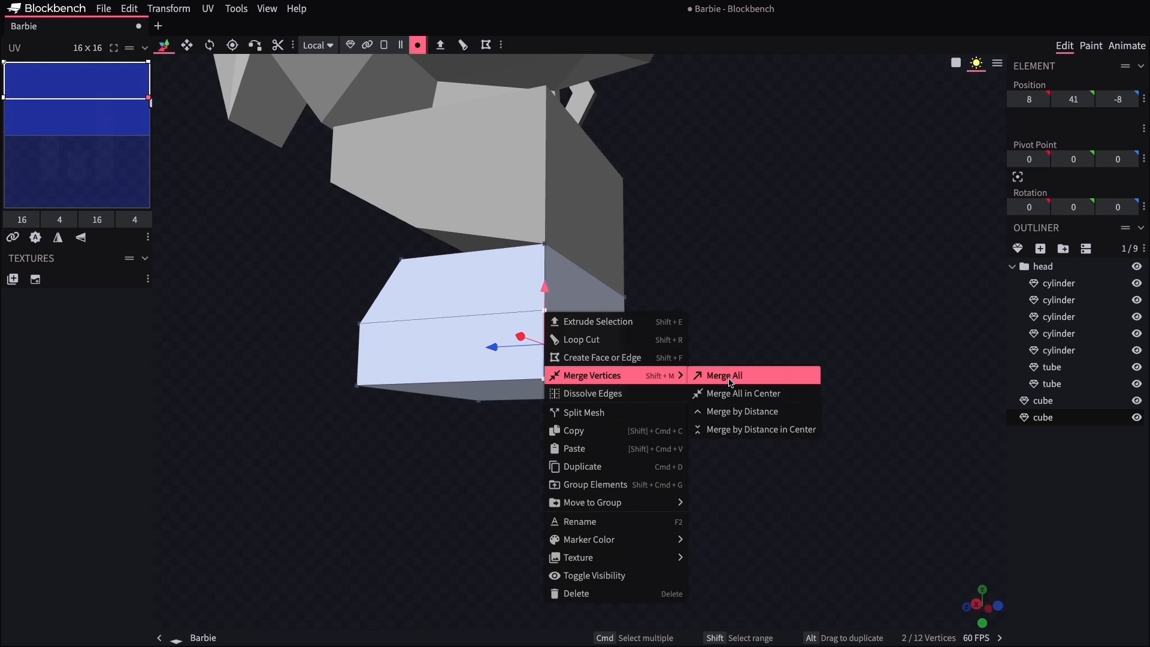
pyautogui.click(730, 375)
pyautogui.rightClick(625, 345)
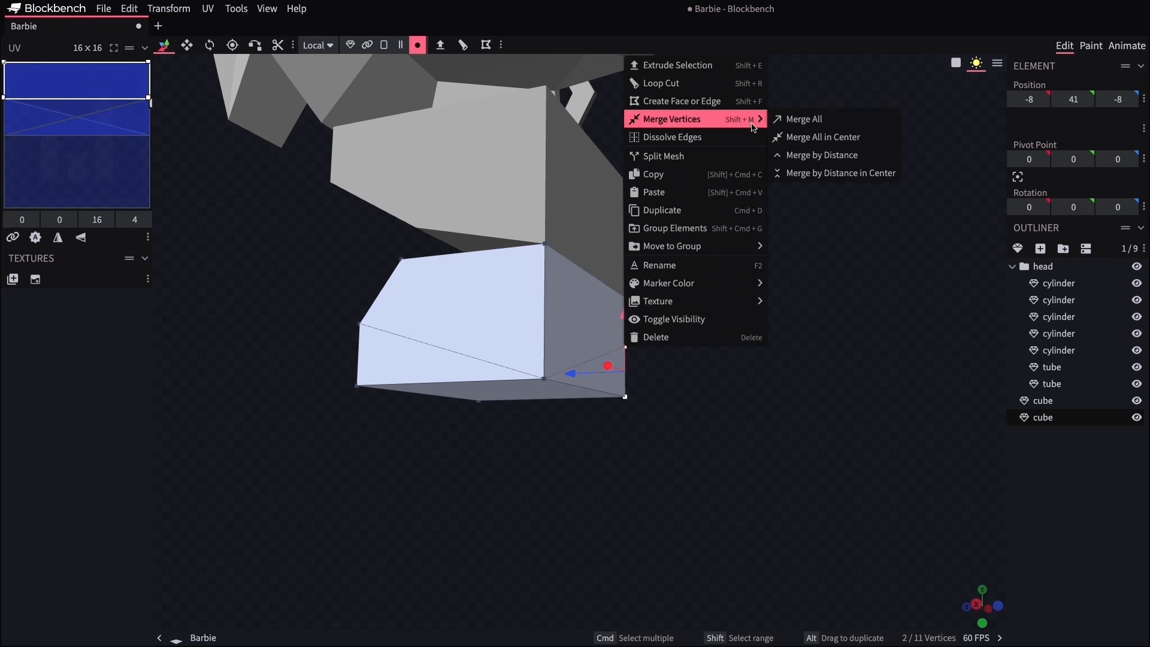
pyautogui.click(821, 121)
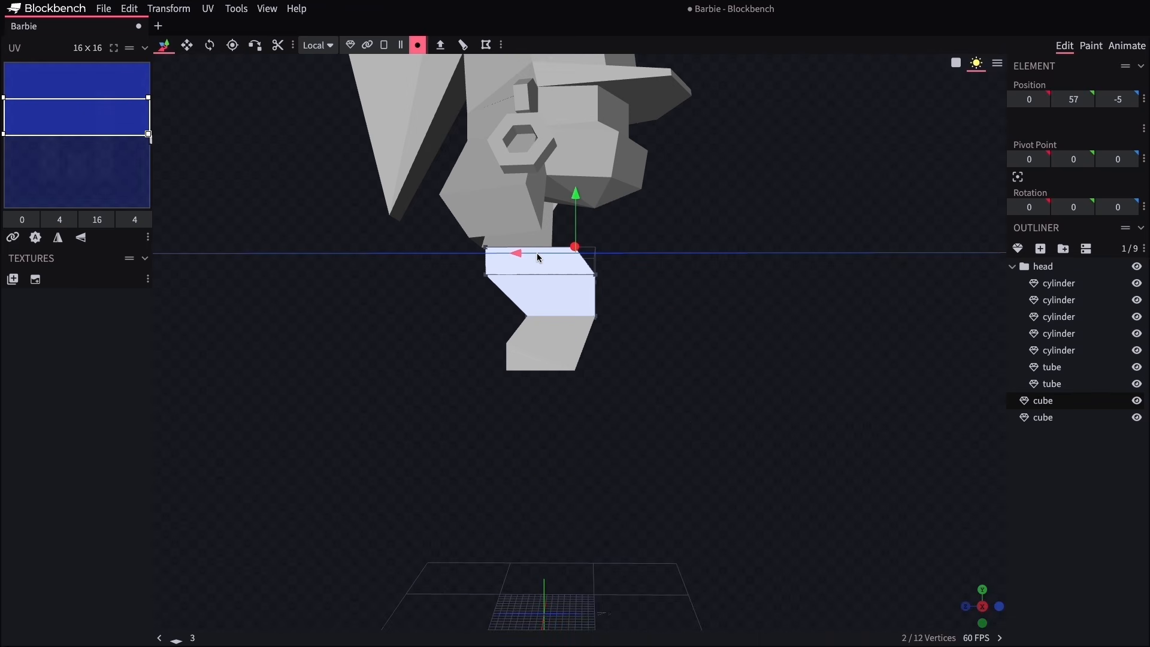
# Move the upper torso block's top front vertices back 3 units and pull the front vertices below them back as well
pyautogui.moveTo(538, 257); pyautogui.dragTo(538, 258)
pyautogui.moveTo(621, 302); pyautogui.dragTo(561, 340)
pyautogui.moveTo(558, 305); pyautogui.dragTo(545, 306)
pyautogui.moveTo(593, 355); pyautogui.dragTo(527, 372)
# Narrow the bottom of the lower torso block by moving its bottom vertices inward on both sides, to X 2 on one side
pyautogui.moveTo(717, 415); pyautogui.dragTo(445, 423)
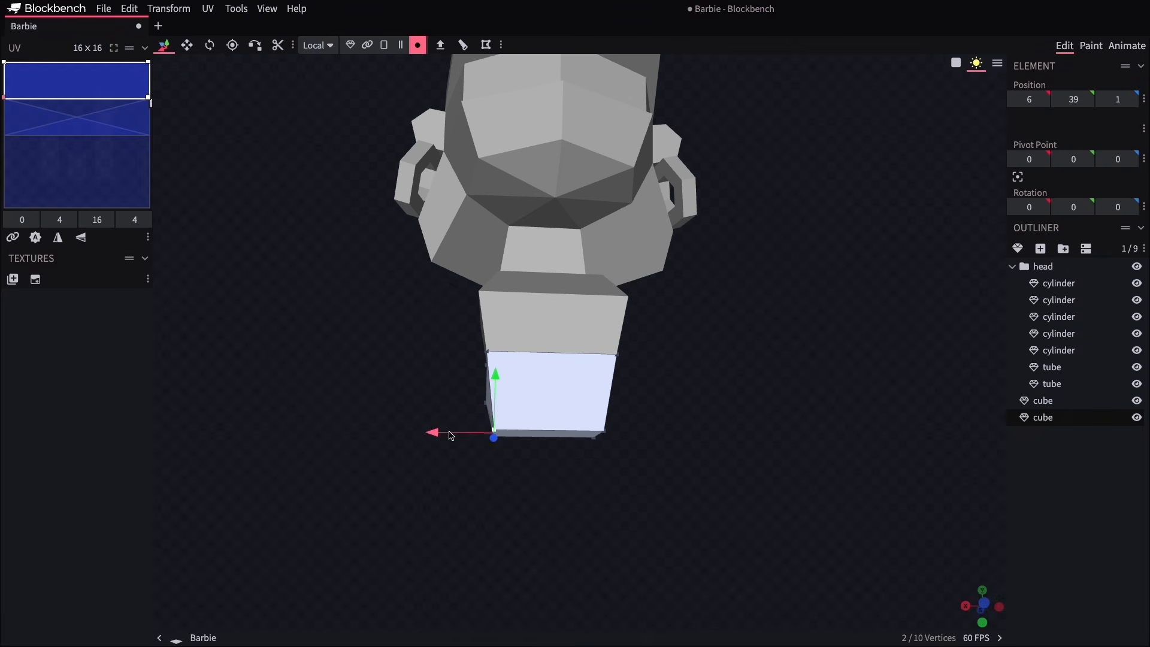
pyautogui.moveTo(449, 435); pyautogui.dragTo(489, 432)
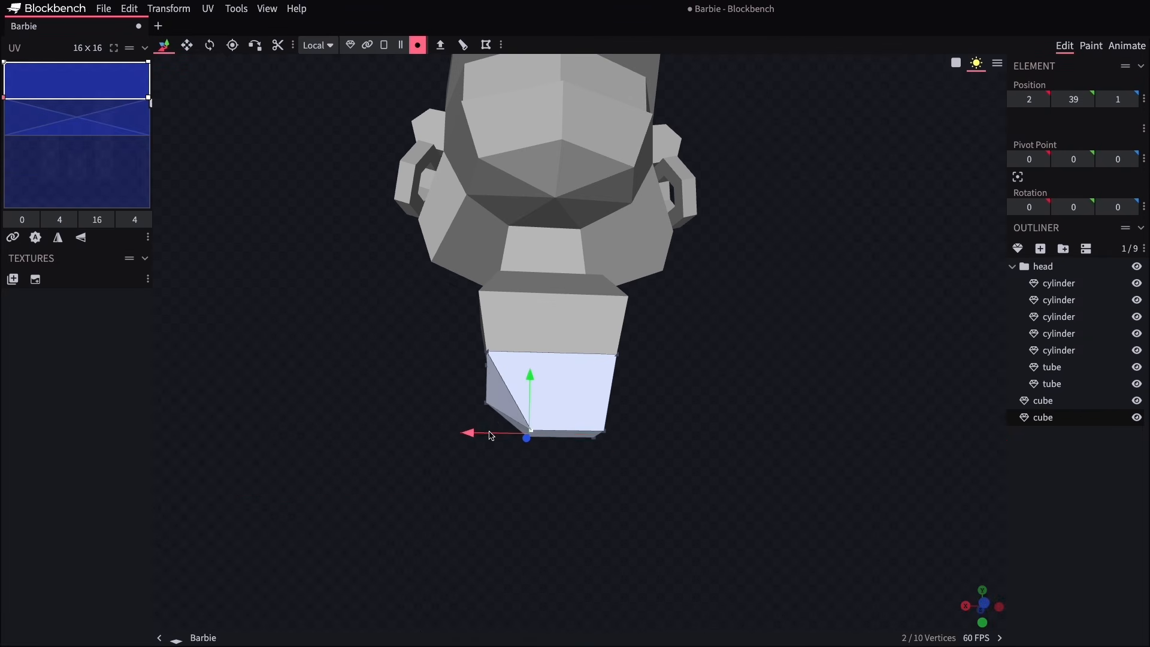
pyautogui.moveTo(658, 476); pyautogui.dragTo(639, 476)
pyautogui.moveTo(682, 538); pyautogui.dragTo(582, 426)
pyautogui.moveTo(546, 435); pyautogui.dragTo(576, 436)
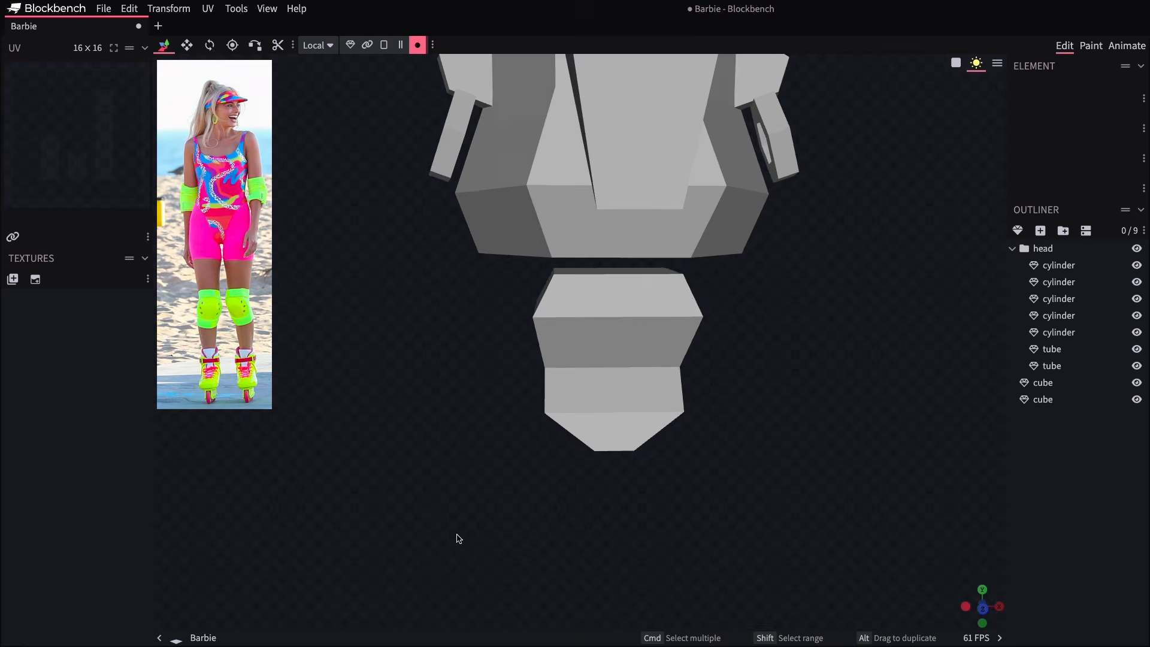
# Taper the rear of the lower torso block by moving its middle rear vertices inward 3 units on each side
pyautogui.click(561, 413)
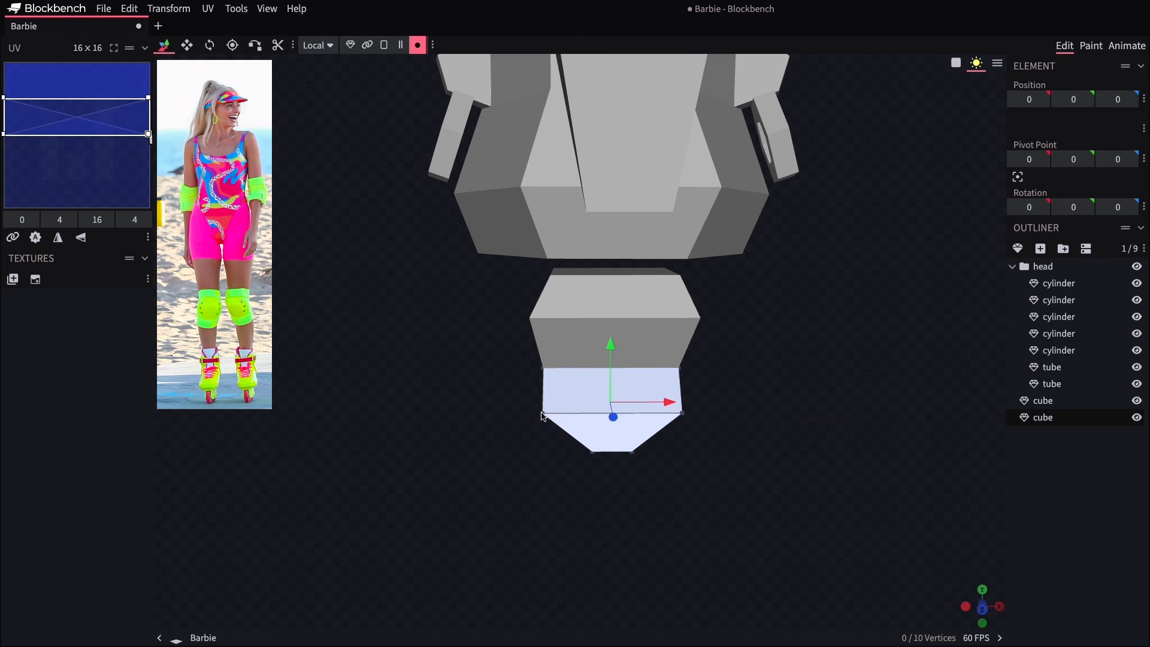
pyautogui.moveTo(623, 414); pyautogui.dragTo(712, 415)
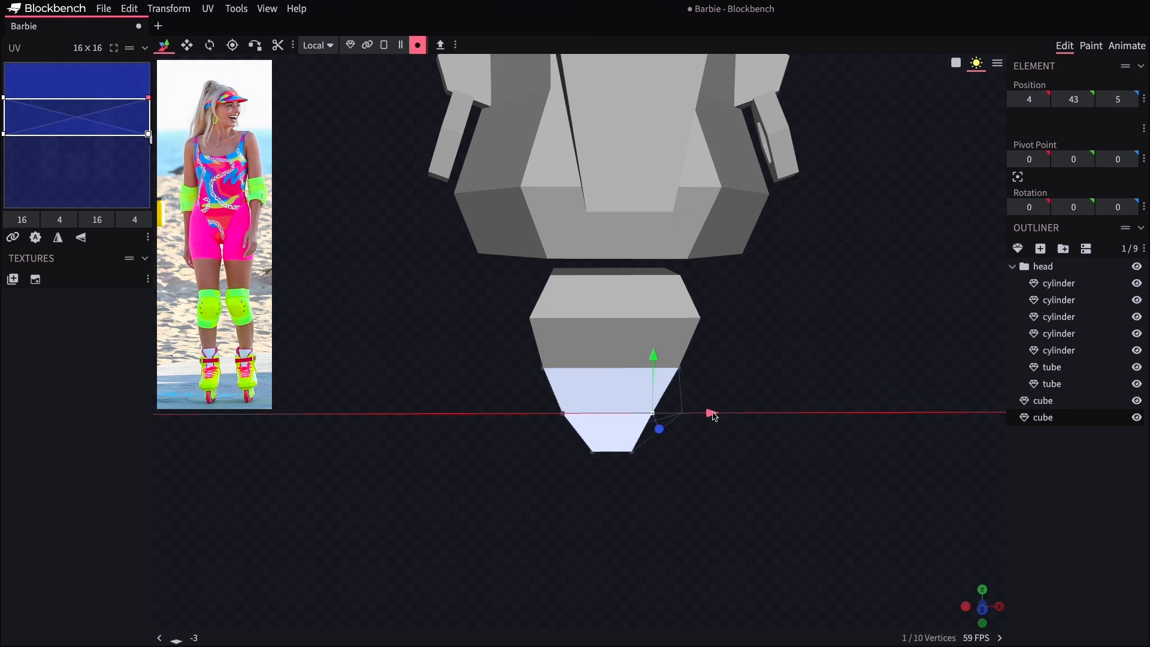
pyautogui.click(563, 413)
pyautogui.moveTo(622, 415); pyautogui.dragTo(635, 416)
pyautogui.click(877, 517)
pyautogui.moveTo(878, 520); pyautogui.dragTo(662, 546)
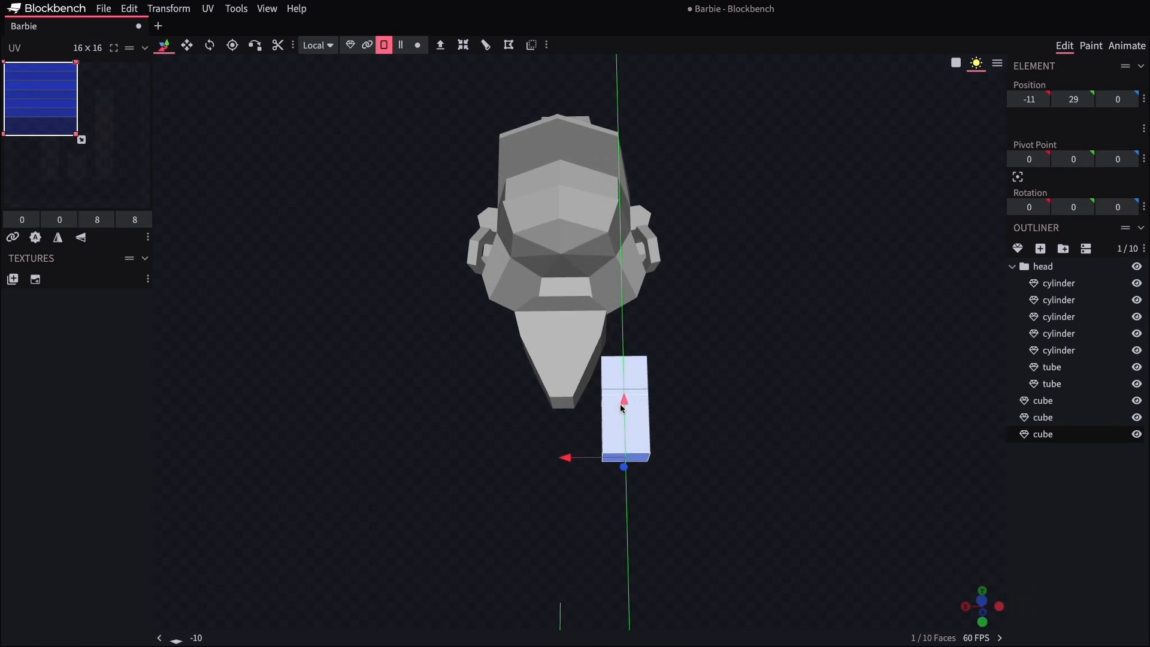
# Shape the thigh block by moving its top inner vertices outward, lowering its top outer vertices and narrowing its bottom
pyautogui.moveTo(701, 411); pyautogui.dragTo(706, 449)
pyautogui.click(600, 358)
pyautogui.moveTo(571, 360); pyautogui.dragTo(589, 363)
pyautogui.click(646, 359)
pyautogui.moveTo(651, 299); pyautogui.dragTo(654, 328)
pyautogui.click(647, 437)
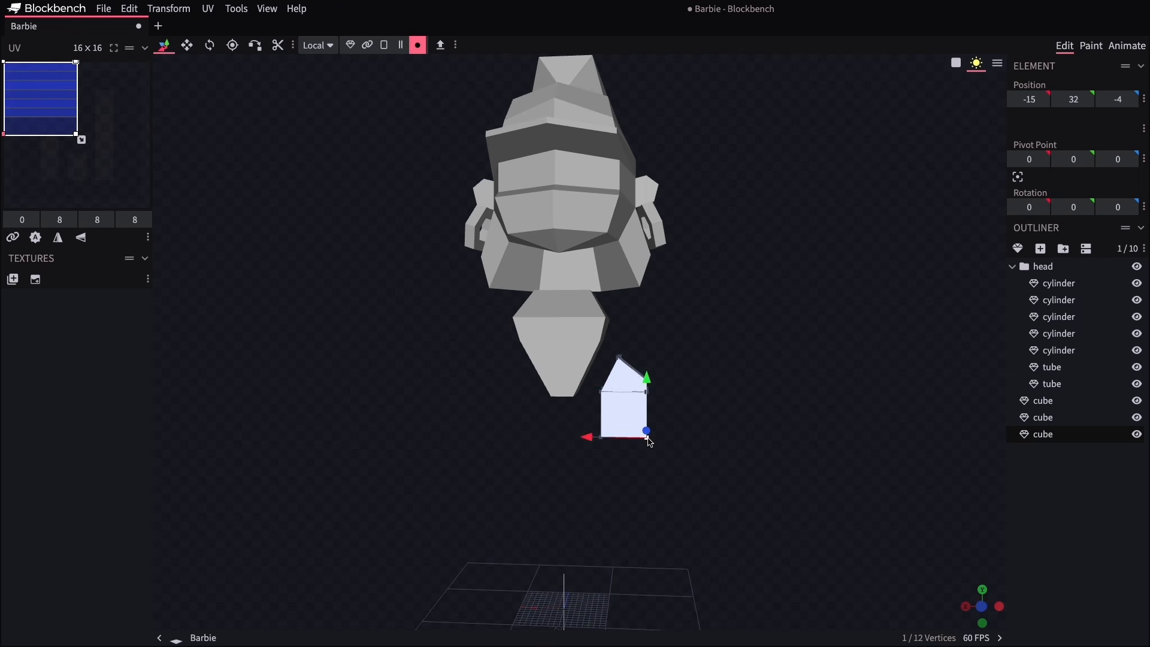
pyautogui.moveTo(681, 417); pyautogui.dragTo(681, 414)
pyautogui.moveTo(619, 438); pyautogui.dragTo(576, 403)
# Extend the knee block's bottom face down 4 units and nudge the whole block up against the thigh
pyautogui.click(350, 45)
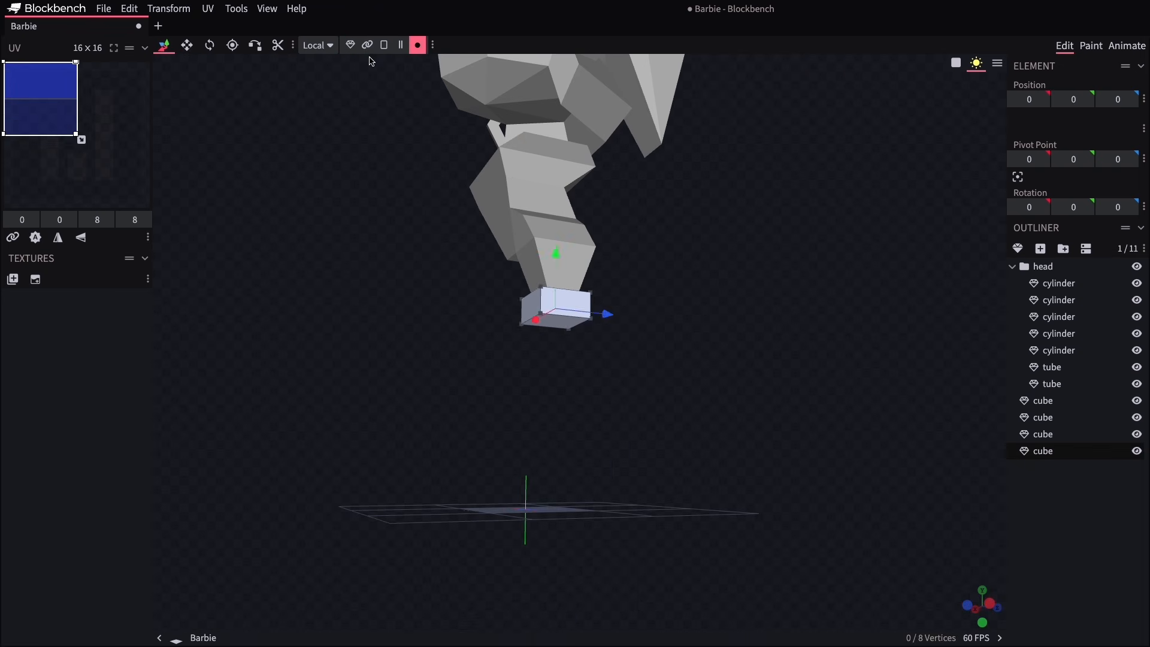
pyautogui.click(384, 45)
pyautogui.click(557, 338)
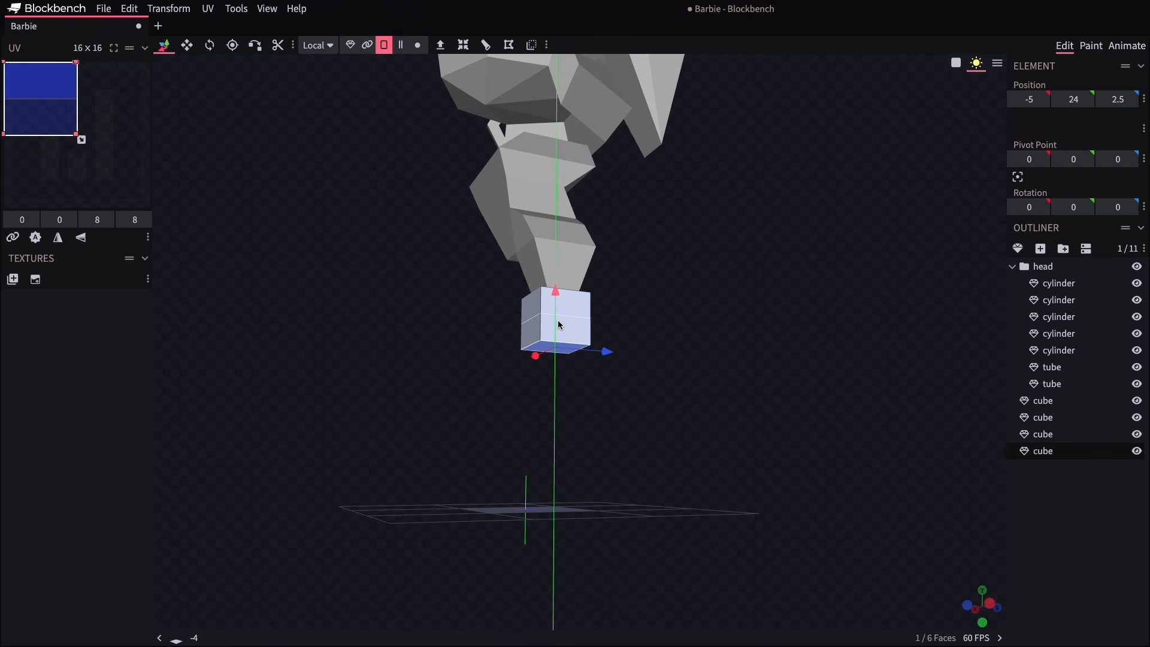
pyautogui.moveTo(557, 324); pyautogui.dragTo(558, 325)
pyautogui.moveTo(491, 337); pyautogui.dragTo(446, 365)
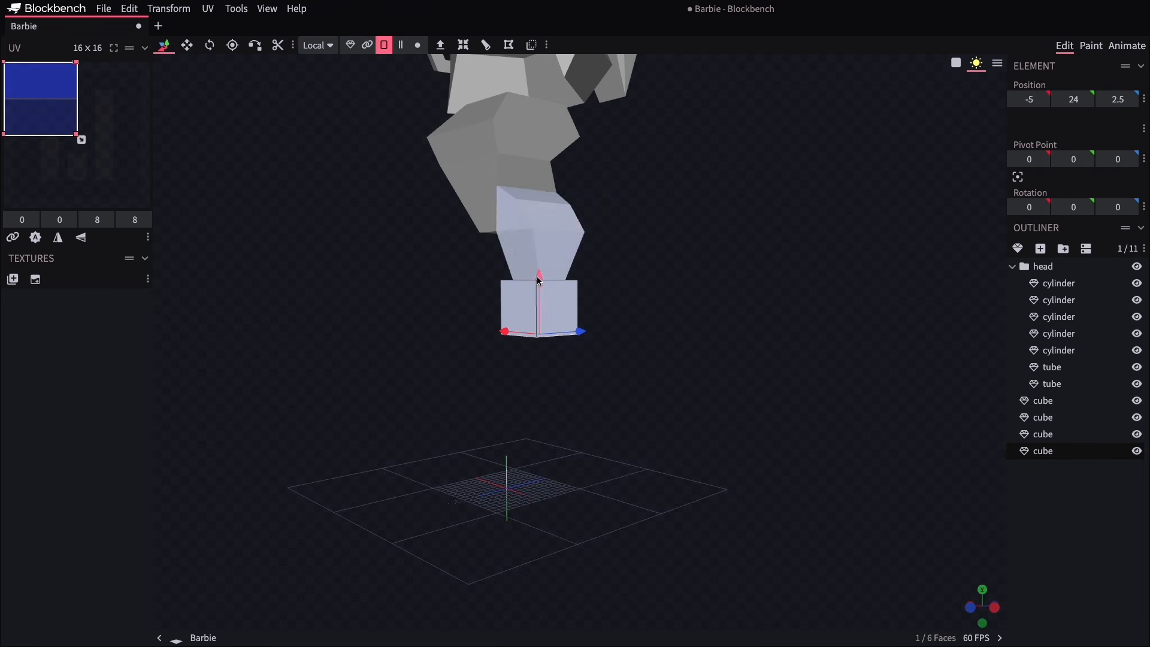
pyautogui.click(352, 46)
pyautogui.moveTo(541, 269); pyautogui.dragTo(540, 266)
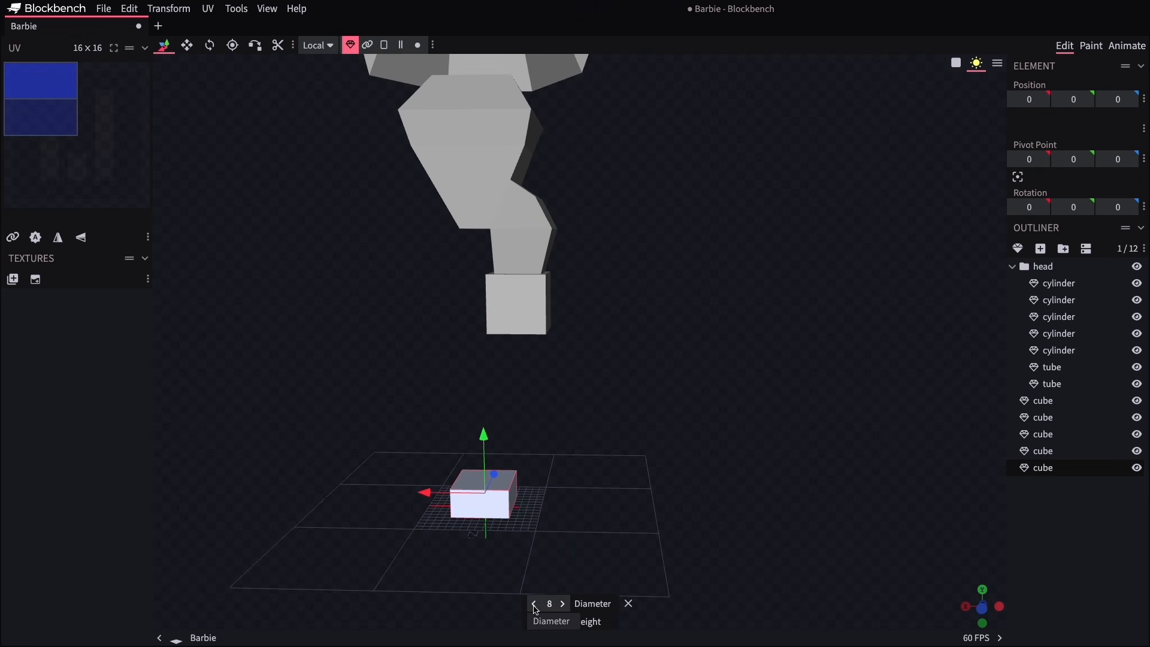
# Set the new shin cuboid's diameter to 5 and its height to 9
pyautogui.click(532, 605)
pyautogui.click(531, 606)
pyautogui.click(531, 606)
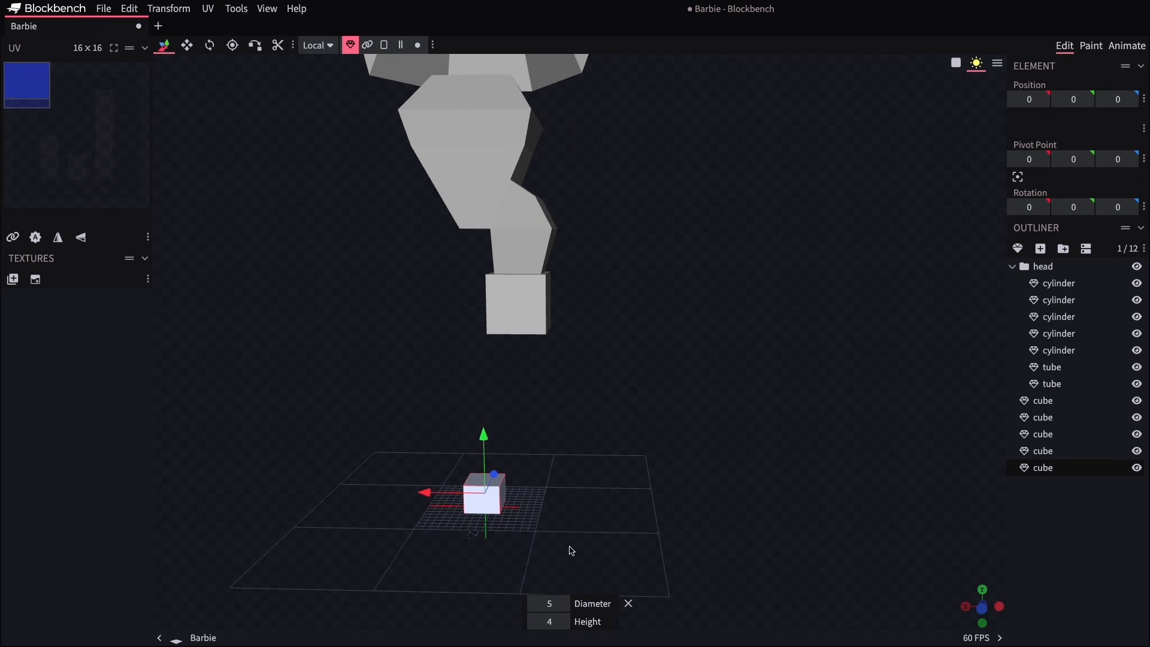
pyautogui.click(563, 623)
pyautogui.click(564, 623)
pyautogui.click(563, 623)
pyautogui.click(564, 623)
pyautogui.click(564, 623)
# Move the shin block up and into line directly beneath the knee block, aligning it from the front and side
pyautogui.moveTo(548, 515); pyautogui.dragTo(364, 495)
pyautogui.moveTo(610, 467); pyautogui.dragTo(628, 467)
pyautogui.moveTo(276, 460); pyautogui.dragTo(498, 478)
pyautogui.moveTo(521, 416); pyautogui.dragTo(520, 303)
pyautogui.moveTo(611, 383); pyautogui.dragTo(436, 384)
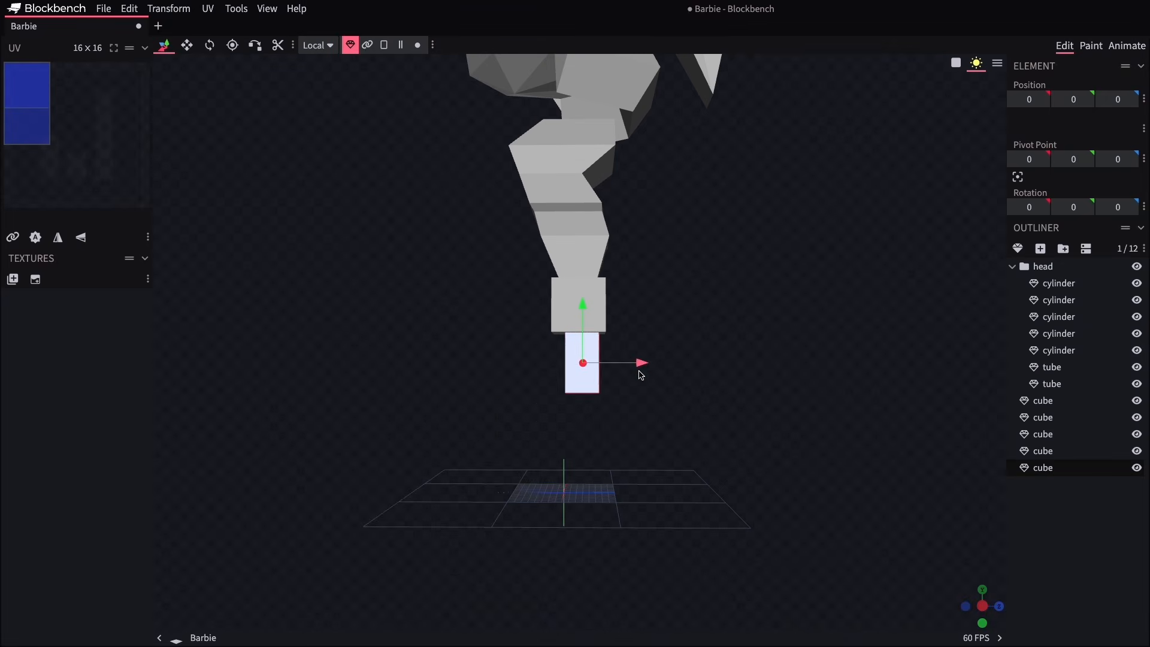
pyautogui.moveTo(638, 372); pyautogui.dragTo(560, 473)
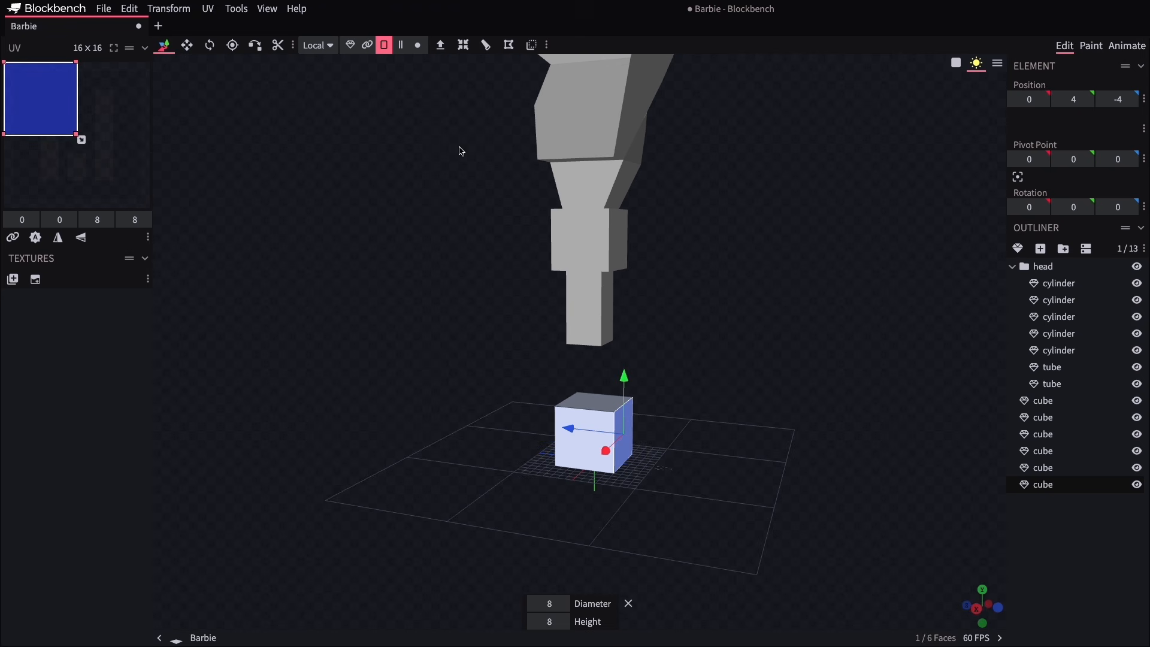
# Extrude the front face of the 8-unit foot cube forward into two successive 5-unit sections
pyautogui.press('e')
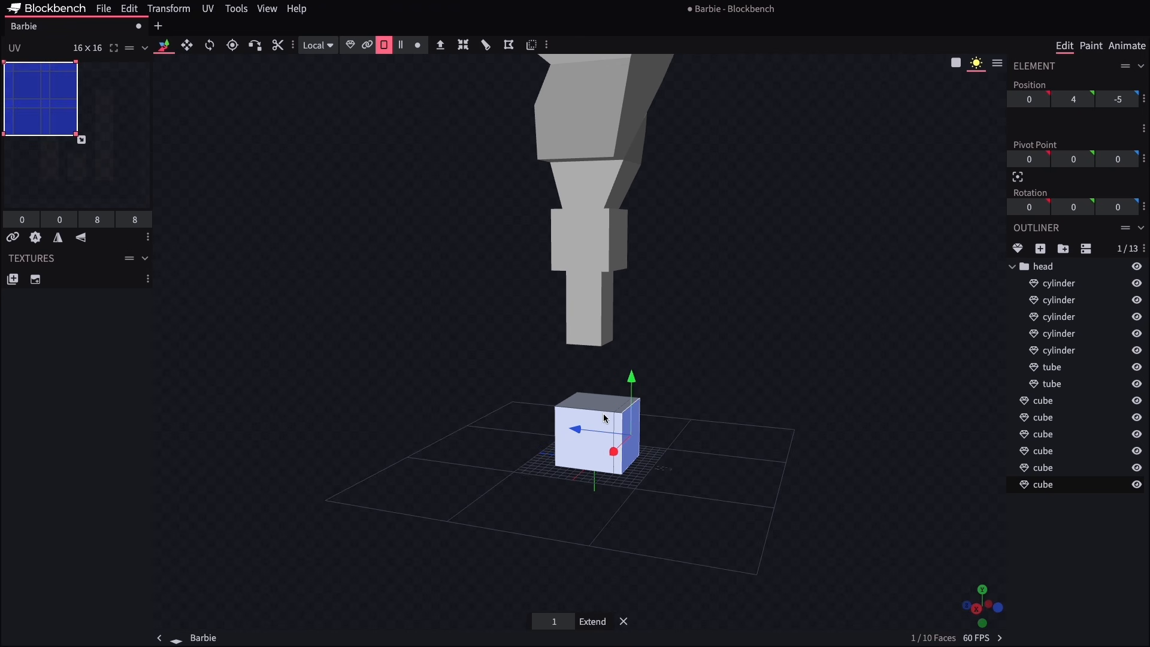
pyautogui.moveTo(578, 434); pyautogui.dragTo(605, 439)
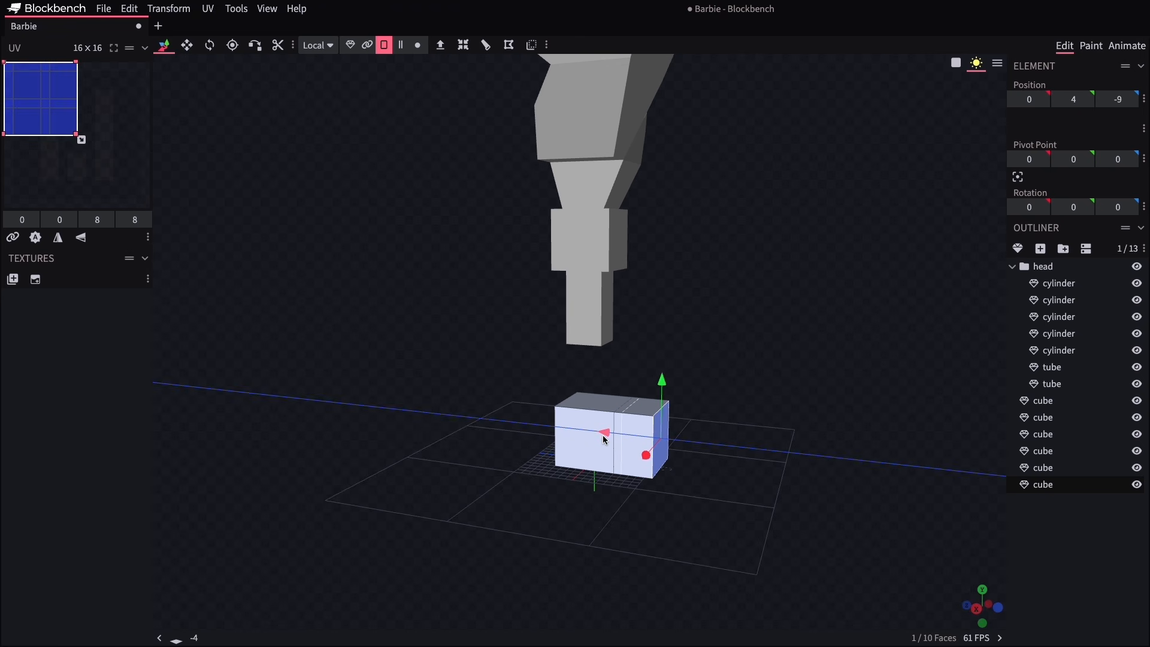
pyautogui.press('e')
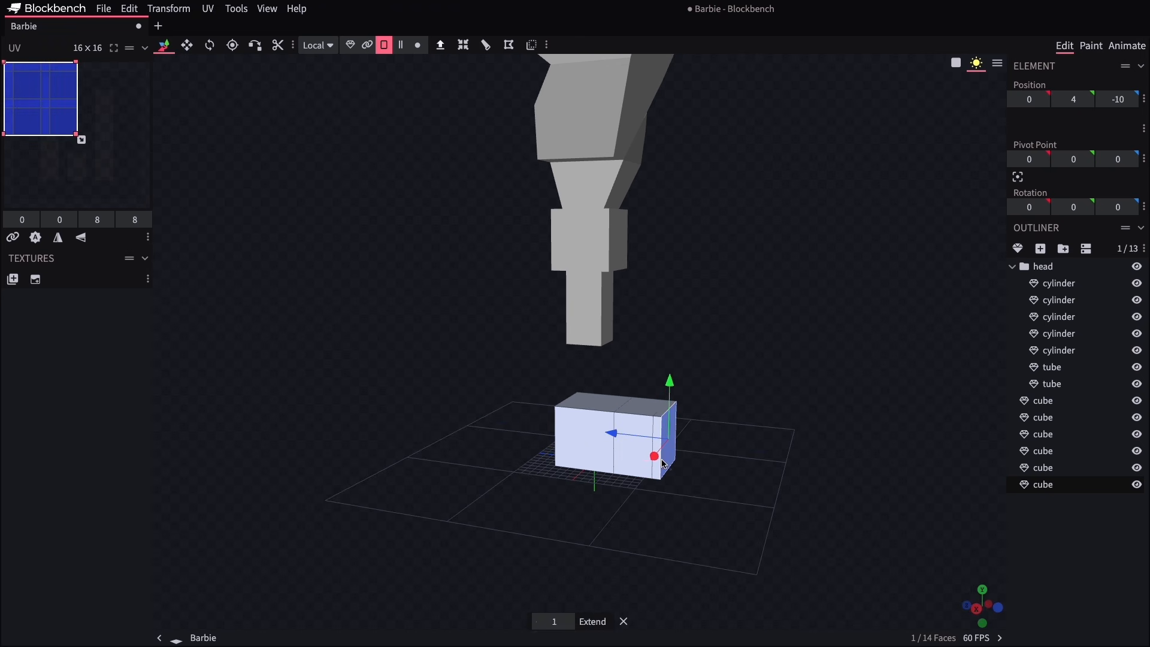
pyautogui.click(567, 623)
pyautogui.click(567, 623)
pyautogui.click(567, 623)
pyautogui.click(567, 623)
# Raise the top face of the foot's rear section and shift the top vertices between the two front sections back toward the heel
pyautogui.click(604, 403)
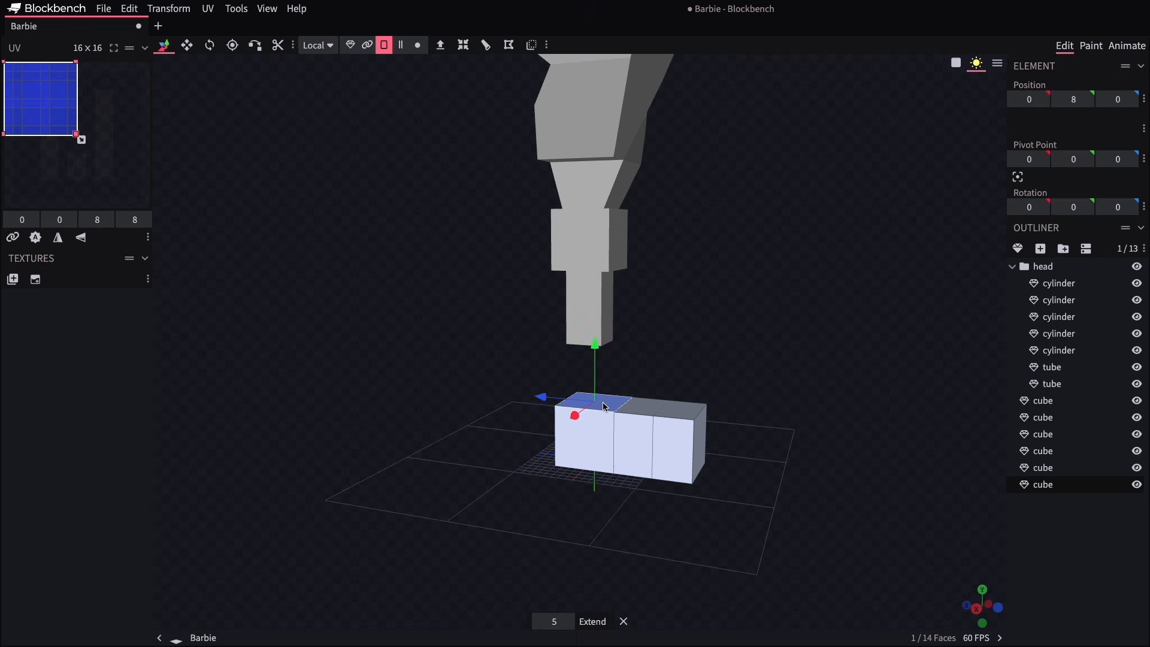
pyautogui.moveTo(597, 380); pyautogui.dragTo(597, 335)
pyautogui.moveTo(771, 367); pyautogui.dragTo(797, 347)
pyautogui.click(418, 45)
pyautogui.moveTo(653, 434); pyautogui.dragTo(655, 418)
pyautogui.keyDown('ctrl'); pyautogui.moveTo(624, 329); pyautogui.dragTo(659, 446); pyautogui.keyUp('ctrl')
pyautogui.moveTo(604, 391); pyautogui.dragTo(588, 393)
# Rotate the new cylinder beneath the toe to -30 degrees on the X axis
pyautogui.click(355, 47)
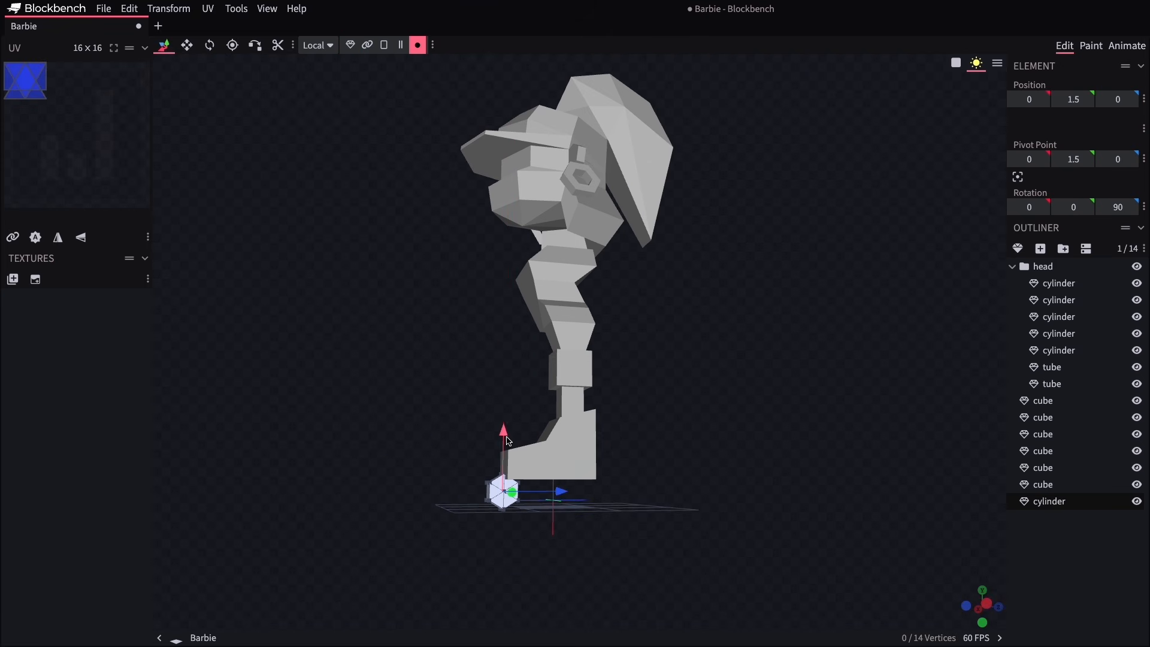
pyautogui.click(210, 45)
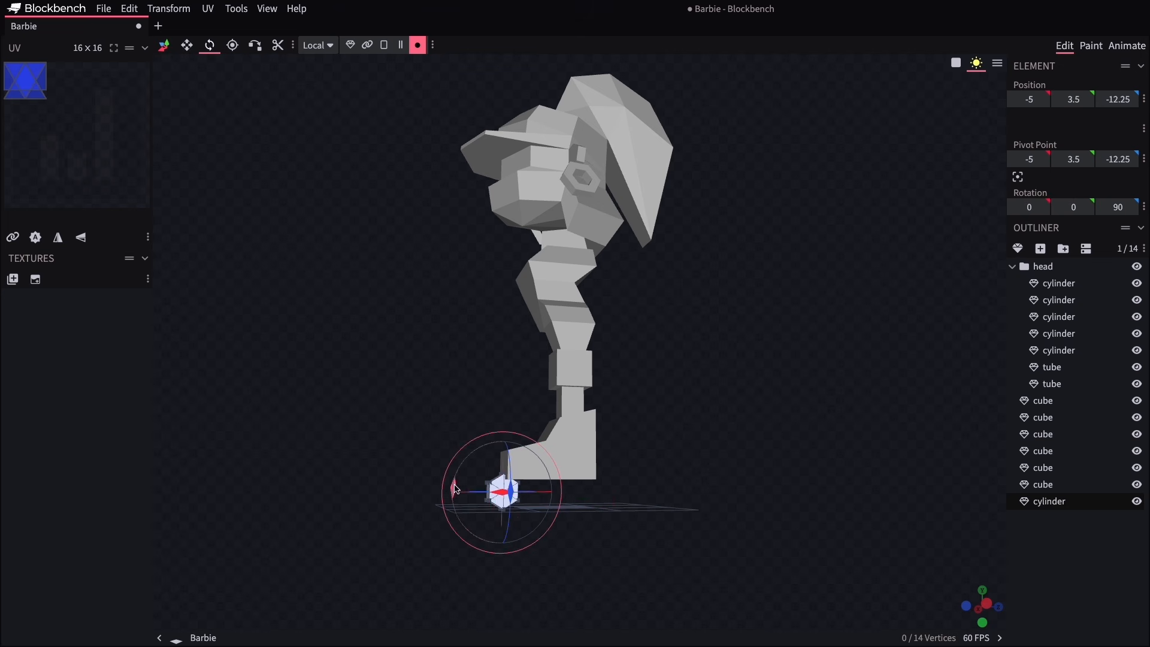
pyautogui.moveTo(453, 488); pyautogui.dragTo(453, 510)
pyautogui.click(164, 45)
pyautogui.moveTo(595, 557); pyautogui.dragTo(575, 556)
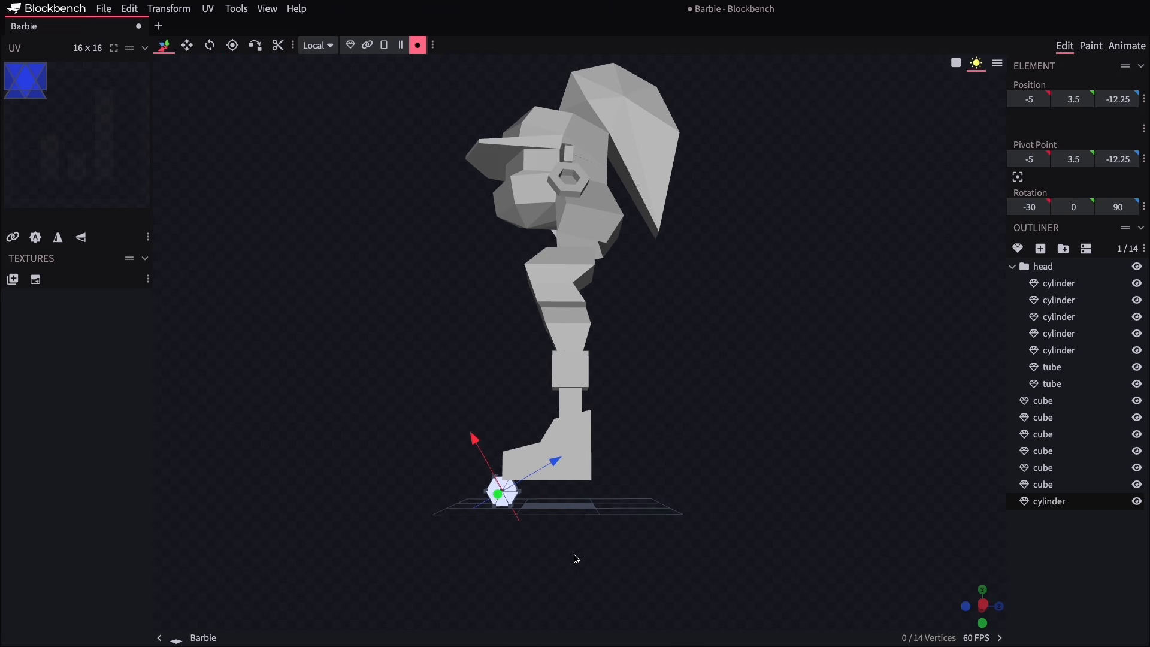
# Duplicate the toe cylinder and move the copy back under the foot to Z -5.25, keeping Y at 3.5
pyautogui.hotkey('ctrl', 'd')
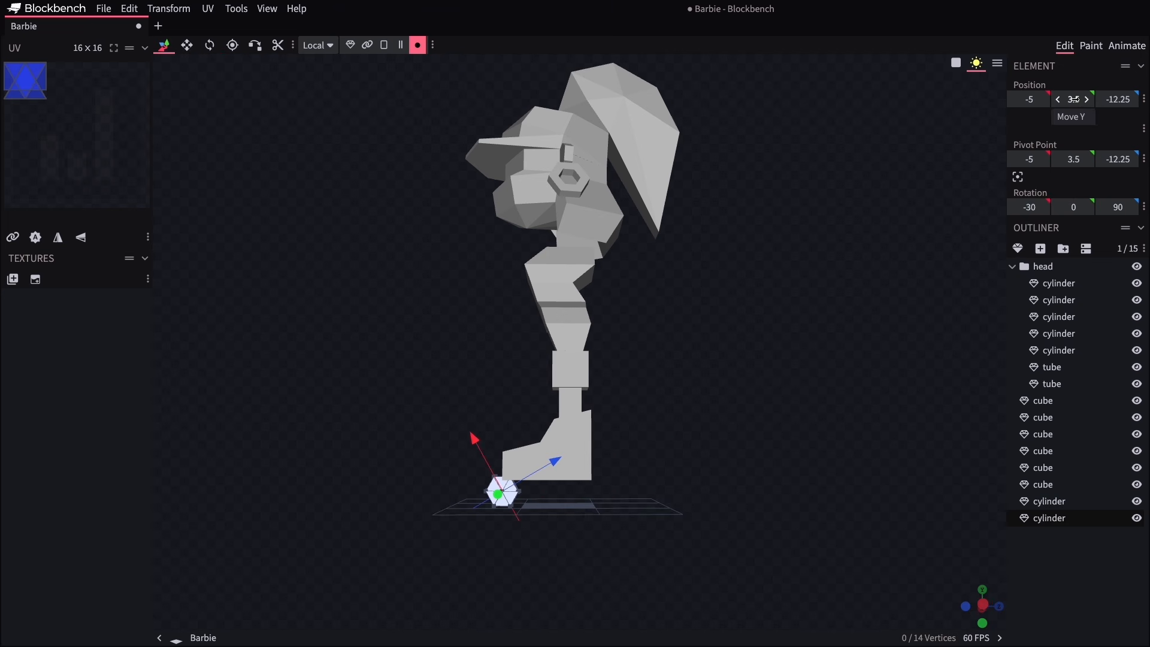
pyautogui.click(1013, 100)
pyautogui.click(1088, 101)
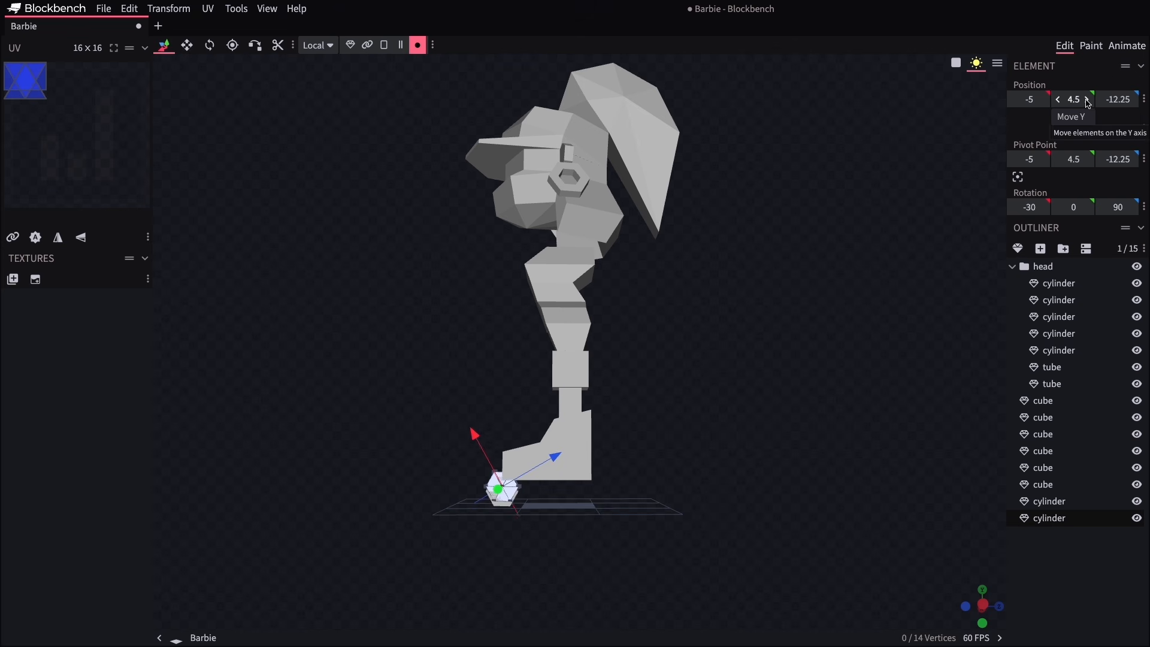
pyautogui.click(1058, 100)
pyautogui.click(1131, 101)
pyautogui.click(1132, 101)
pyautogui.click(1132, 101)
pyautogui.click(1132, 101)
pyautogui.click(1132, 101)
# Duplicate the sole cylinder two more times, moving each copy further back along Z toward the heel
pyautogui.hotkey('ctrl', 'd')
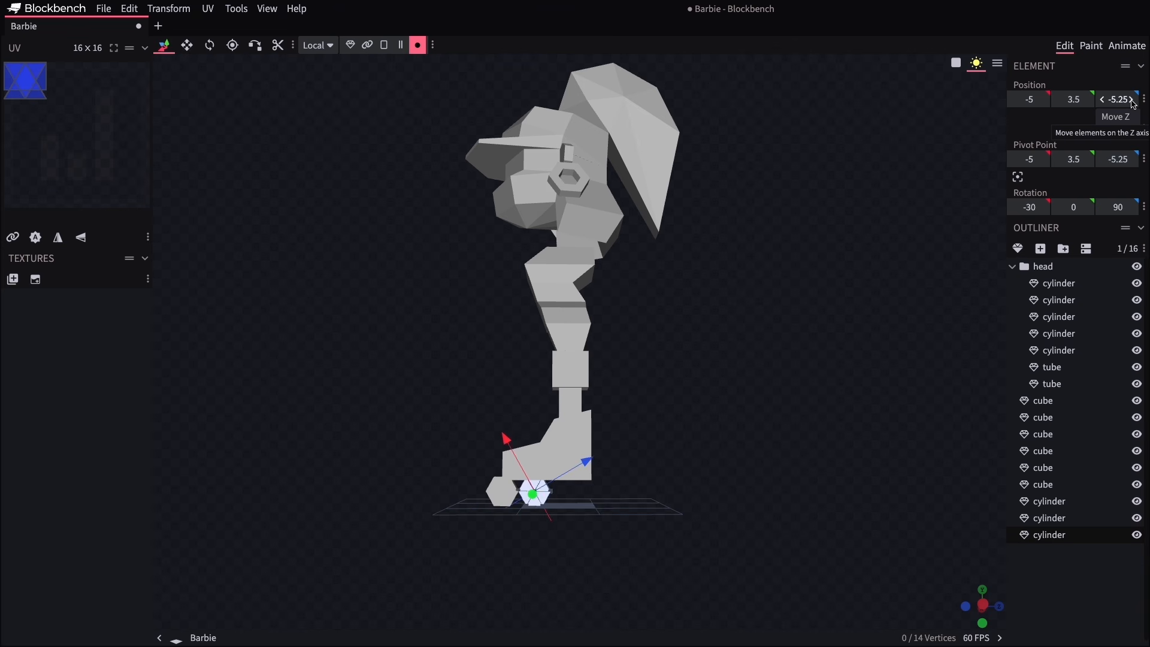
pyautogui.click(1131, 103)
pyautogui.click(1131, 103)
pyautogui.click(1132, 103)
pyautogui.hotkey('ctrl', 'd')
pyautogui.click(1131, 103)
pyautogui.click(1131, 103)
pyautogui.click(1131, 102)
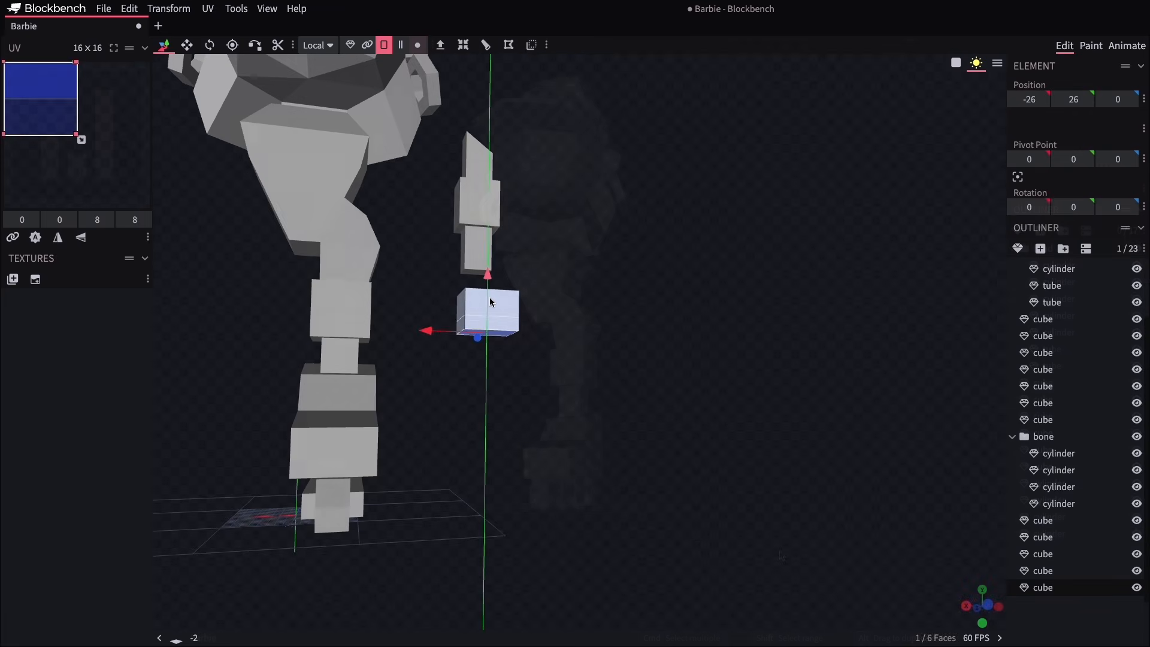
# Loop-cut the hand block horizontally and extrude the upper half of its body-facing side outward as a thumb
pyautogui.moveTo(601, 355); pyautogui.dragTo(557, 351)
pyautogui.click(533, 344)
pyautogui.hotkey('ctrl', 'r')
pyautogui.click(564, 604)
pyautogui.click(487, 322)
pyautogui.hotkey('shift', 'e')
pyautogui.moveTo(383, 338); pyautogui.dragTo(362, 337)
# Shift the hand block's lower inner vertices toward the body and its upper outer vertices slightly outward
pyautogui.moveTo(528, 428); pyautogui.dragTo(509, 351)
pyautogui.click(484, 345)
pyautogui.click(418, 45)
pyautogui.keyDown('shift'); pyautogui.click(486, 354); pyautogui.keyUp('shift')
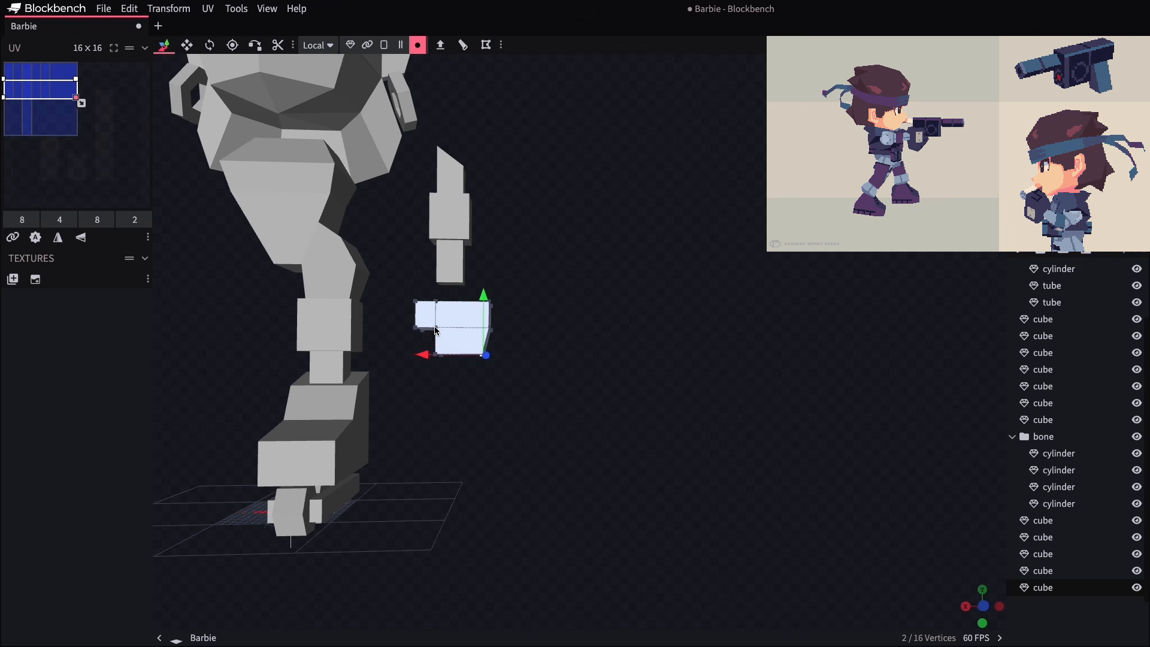
pyautogui.click(436, 354)
pyautogui.moveTo(376, 355); pyautogui.dragTo(371, 355)
pyautogui.click(490, 302)
pyautogui.moveTo(427, 302); pyautogui.dragTo(432, 302)
# Adjust the hand's upper vertices and lower the thumb's top edge so it slopes down from the hand
pyautogui.moveTo(510, 365); pyautogui.dragTo(524, 359)
pyautogui.moveTo(496, 296); pyautogui.dragTo(496, 289)
pyautogui.click(448, 310)
pyautogui.moveTo(448, 254); pyautogui.dragTo(428, 280)
pyautogui.keyDown('shift'); pyautogui.click(428, 336); pyautogui.keyUp('shift')
pyautogui.keyDown('ctrl'); pyautogui.moveTo(555, 403); pyautogui.dragTo(444, 362); pyautogui.keyUp('ctrl')
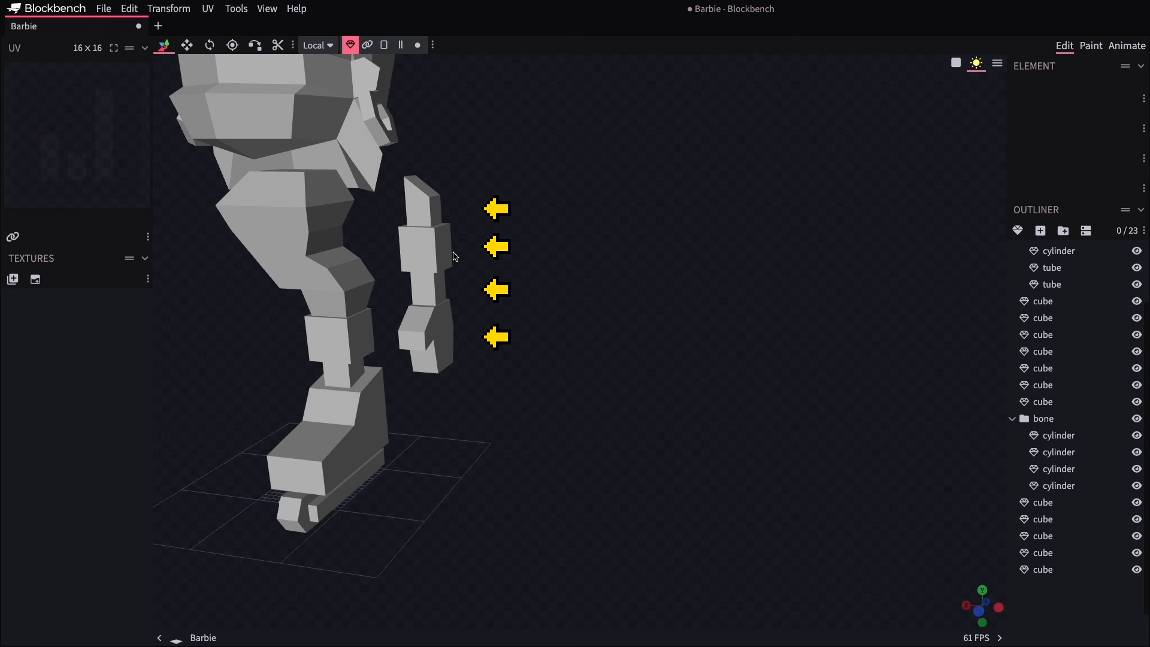
# Group the four cubes of the upper arm, forearm and hand, and rename the group to arm
pyautogui.click(423, 204)
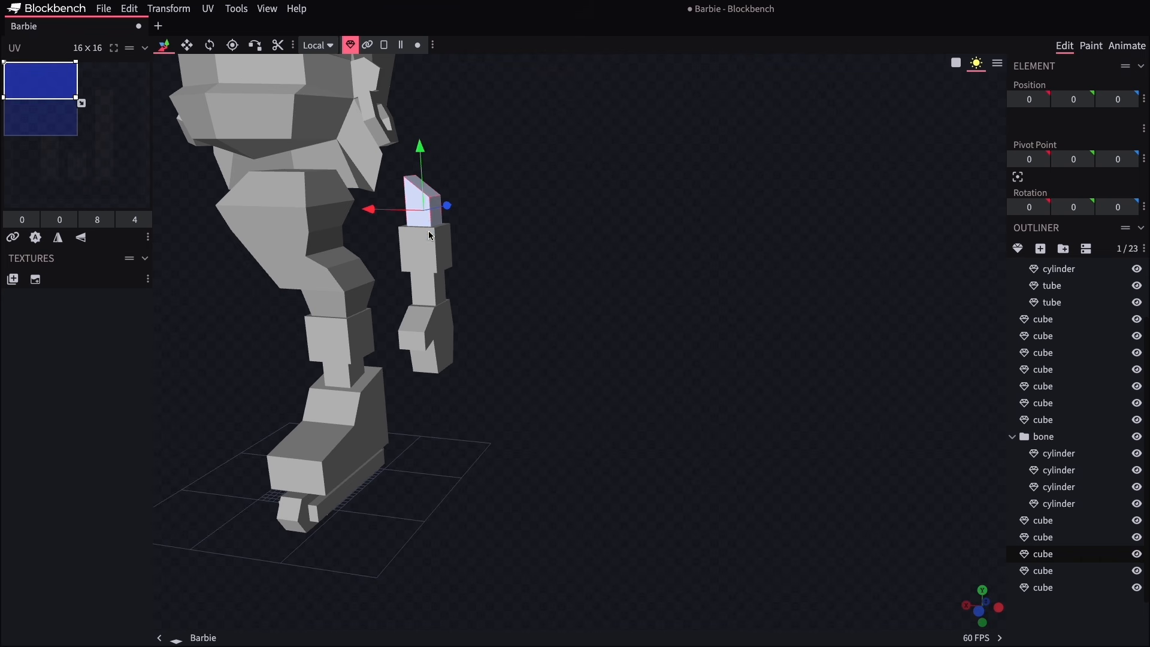
pyautogui.keyDown('ctrl'); pyautogui.click(425, 249); pyautogui.keyUp('ctrl')
pyautogui.keyDown('ctrl'); pyautogui.click(428, 288); pyautogui.keyUp('ctrl')
pyautogui.keyDown('ctrl'); pyautogui.click(431, 337); pyautogui.keyUp('ctrl')
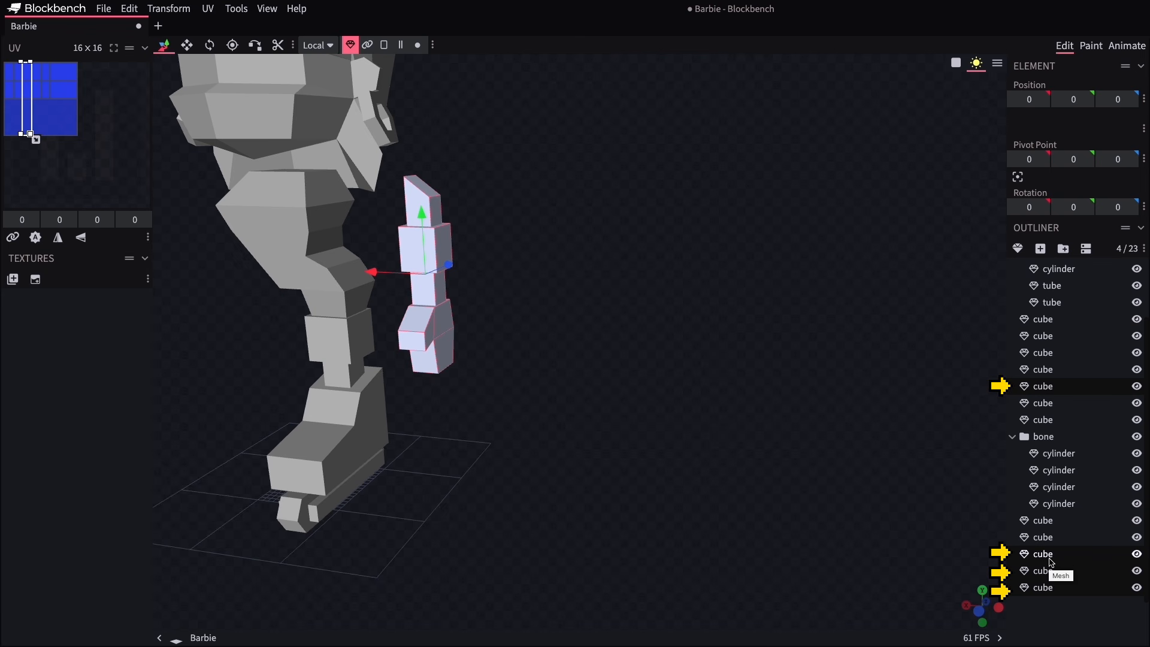
pyautogui.rightClick(1051, 562)
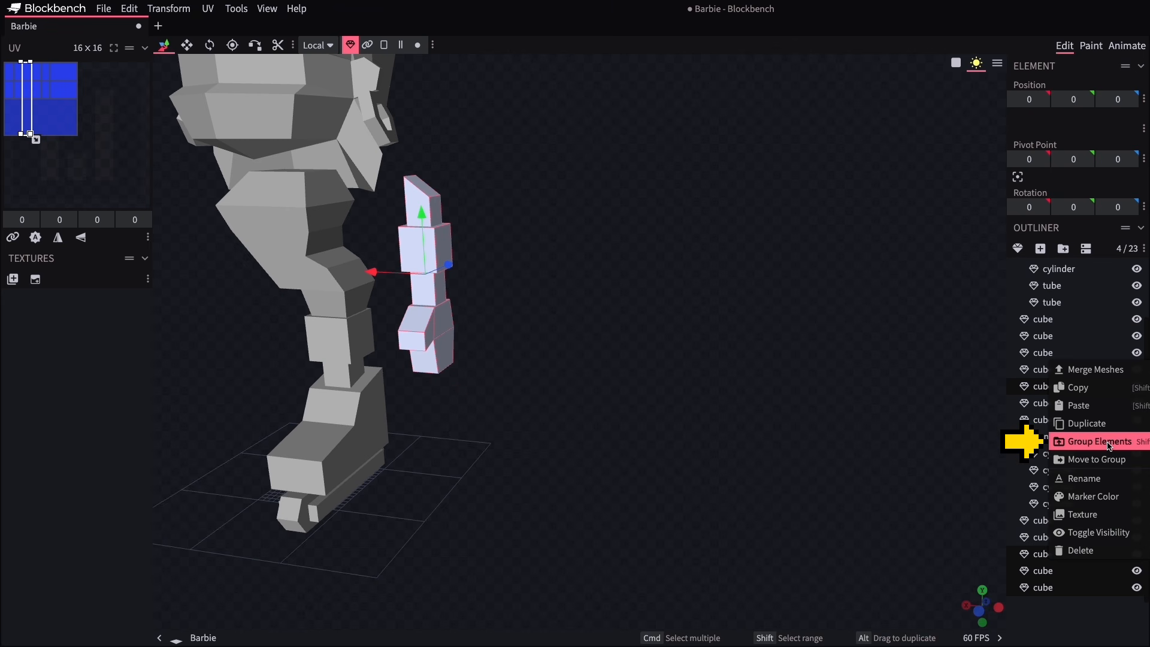
pyautogui.click(1100, 441)
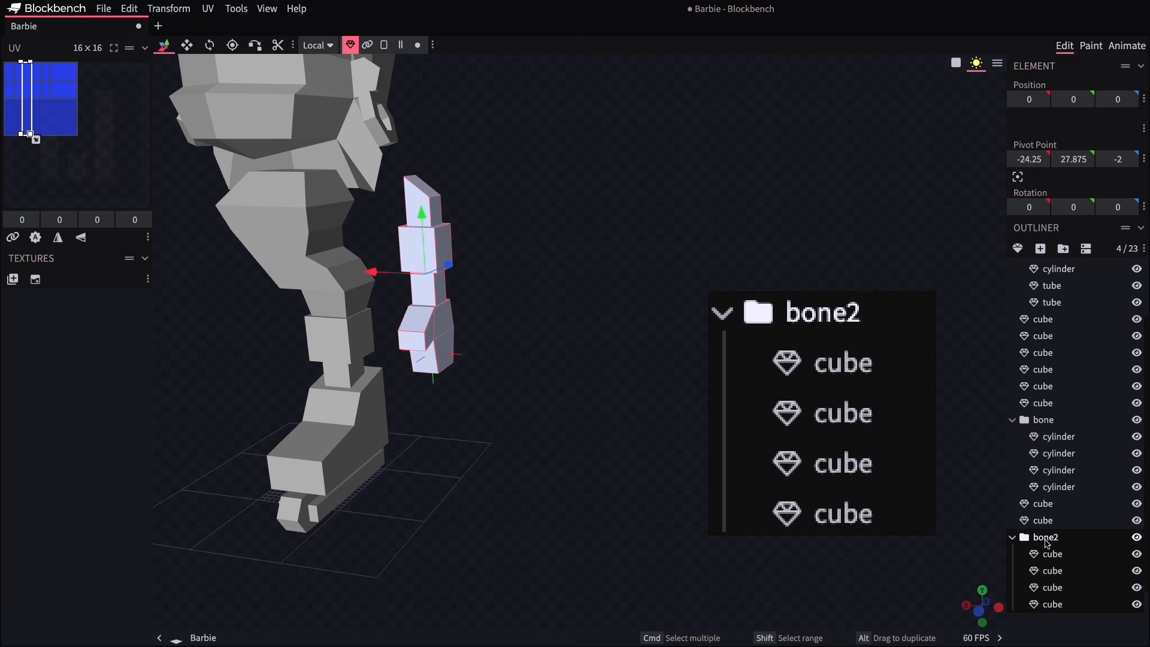
pyautogui.doubleClick(1046, 537)
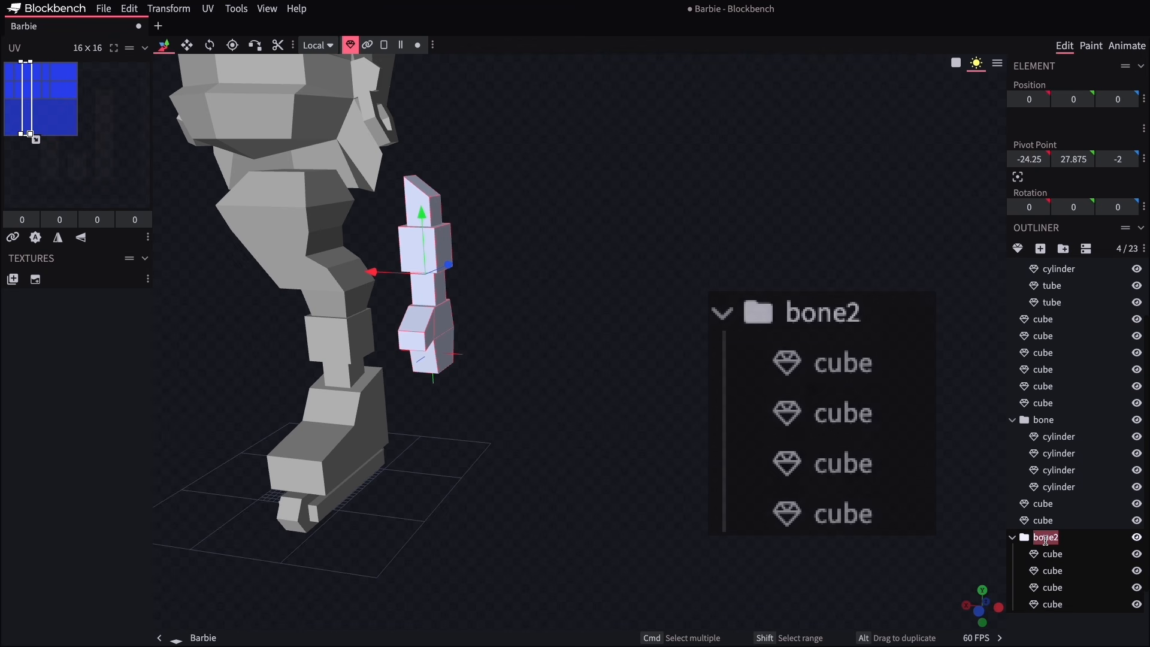
pyautogui.write('arm')
pyautogui.press('Return')
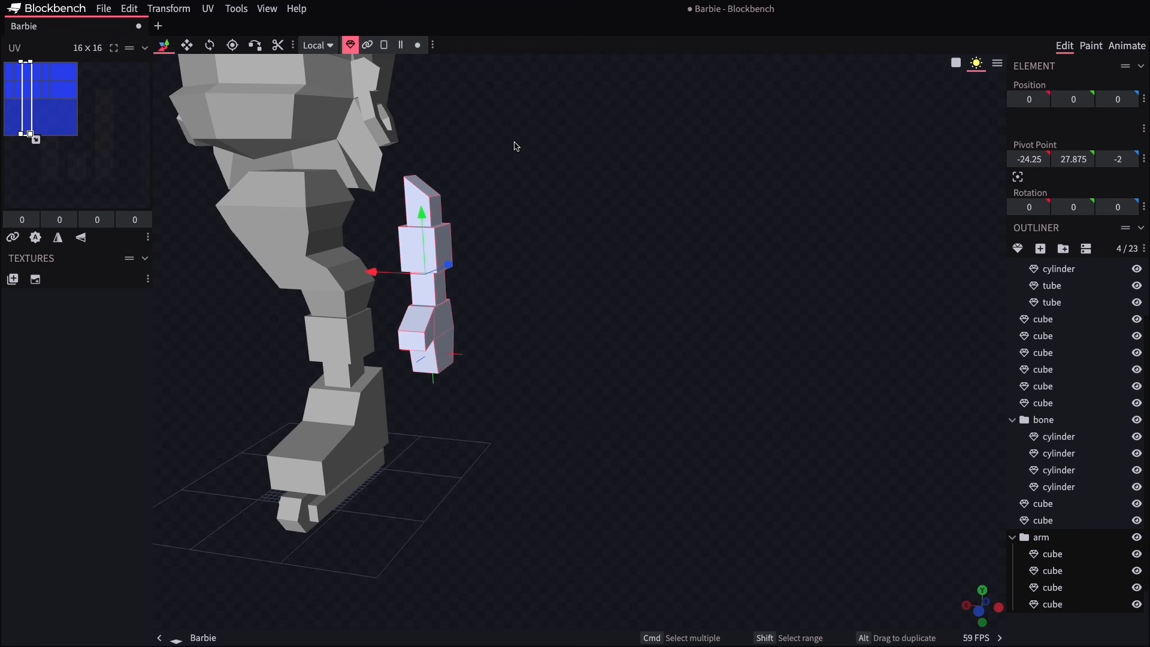
# Center the arm group's pivot point and move the arm 10 units along X toward the torso
pyautogui.click(1018, 177)
pyautogui.moveTo(715, 249); pyautogui.dragTo(750, 238)
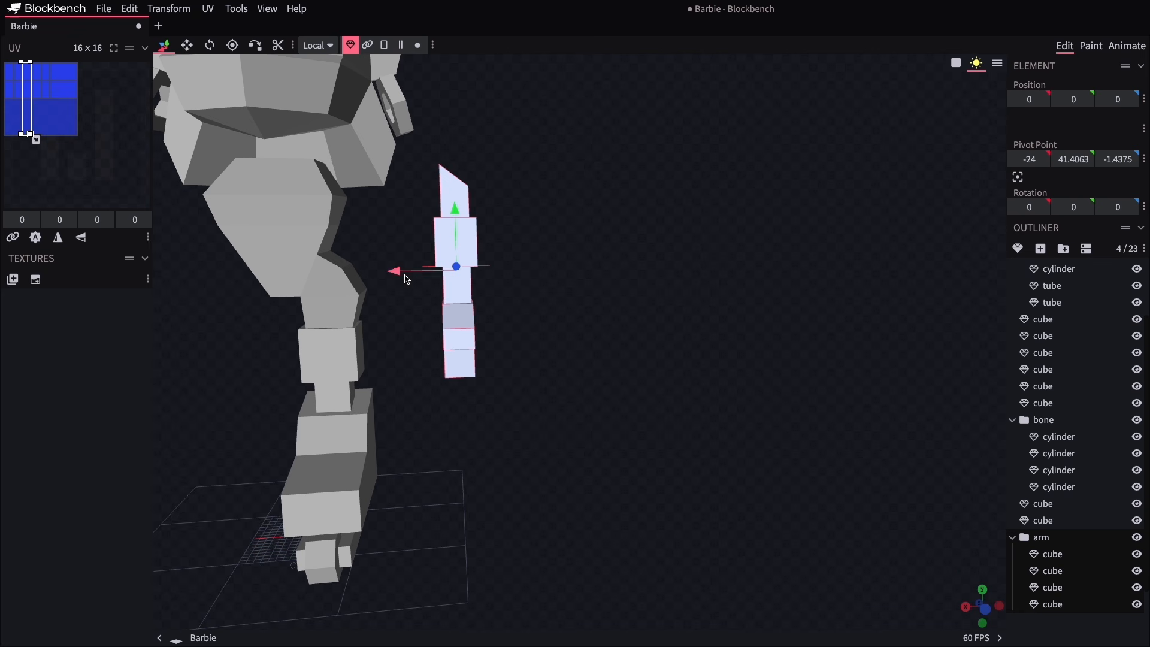
pyautogui.moveTo(406, 280); pyautogui.dragTo(336, 268)
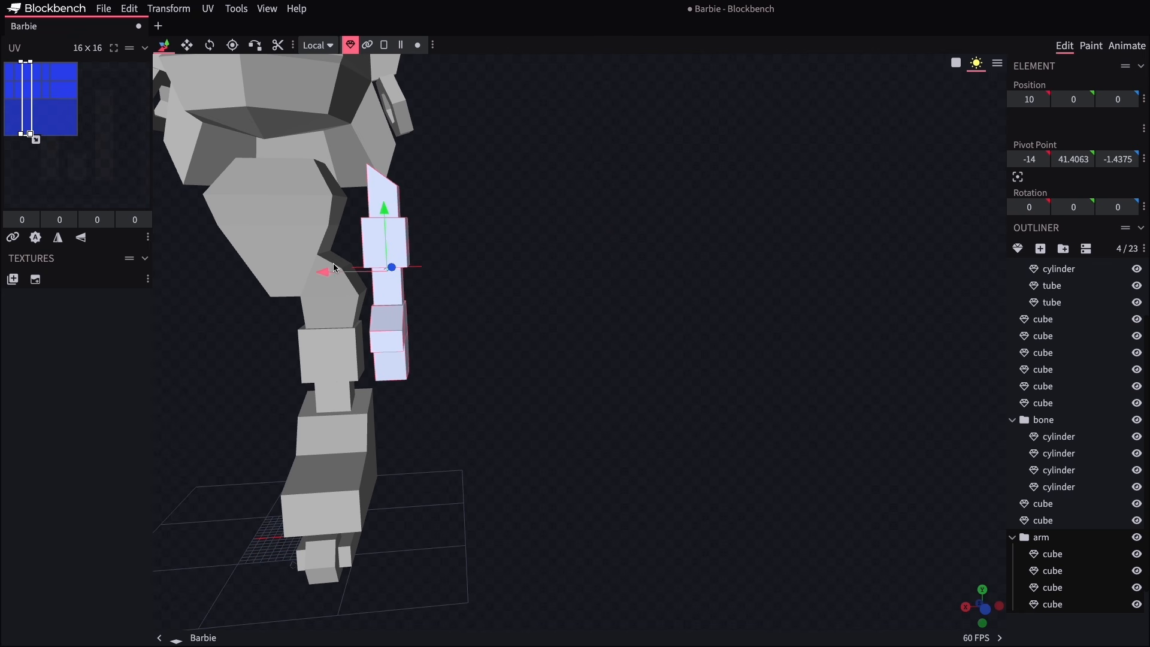
# Rotate the arm group -20 degrees about the Z axis and move it up against the shoulder
pyautogui.click(210, 45)
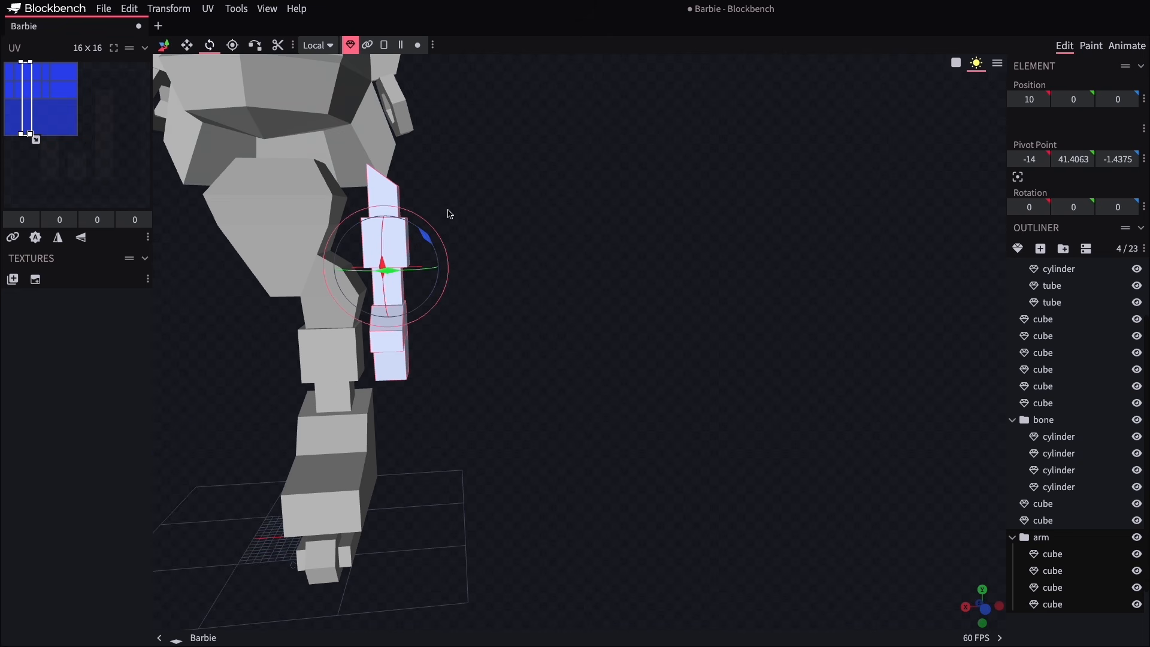
pyautogui.moveTo(426, 239); pyautogui.dragTo(417, 217)
pyautogui.moveTo(499, 229)
pyautogui.mouseDown()
pyautogui.moveTo(538, 226)
pyautogui.moveTo(507, 232)
pyautogui.mouseUp()
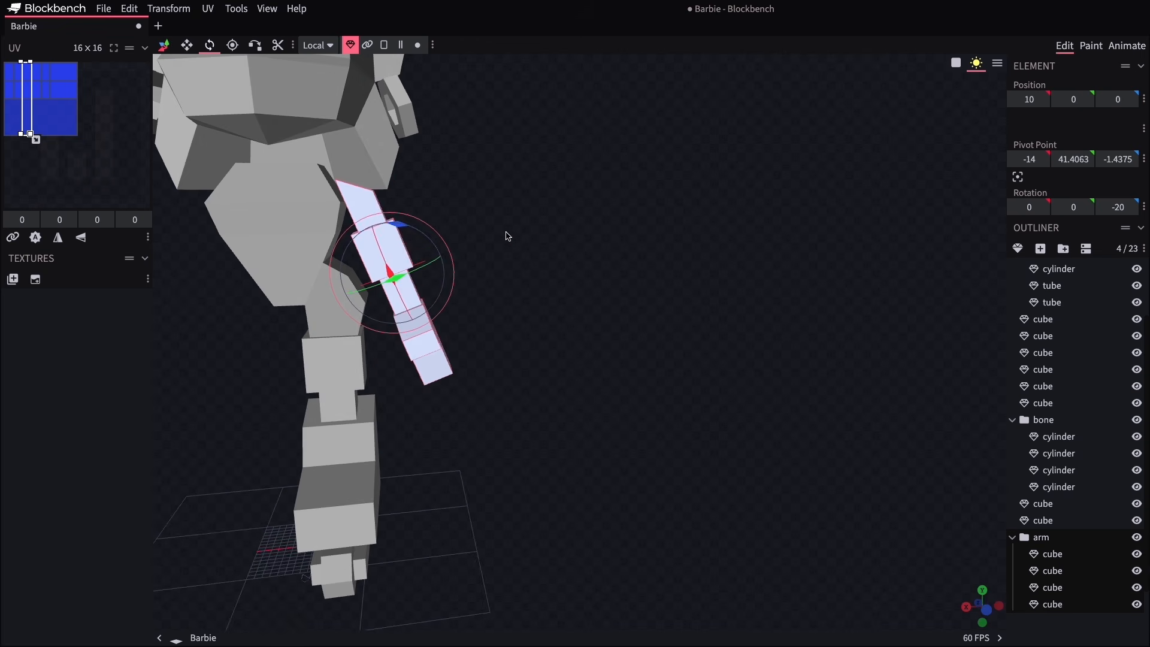
pyautogui.click(163, 45)
pyautogui.moveTo(393, 241); pyautogui.dragTo(392, 217)
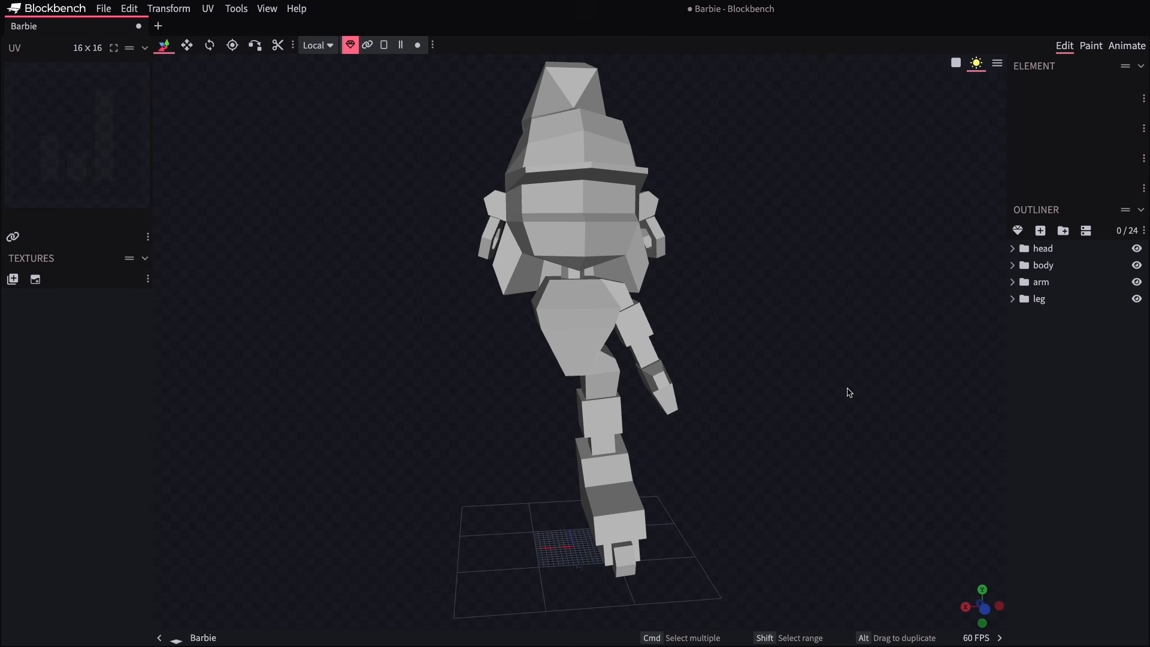
# Create a 16x texture template coloured #535353 for all elements, with UVs rearranged, and display the model in textured view
pyautogui.press('super+a')
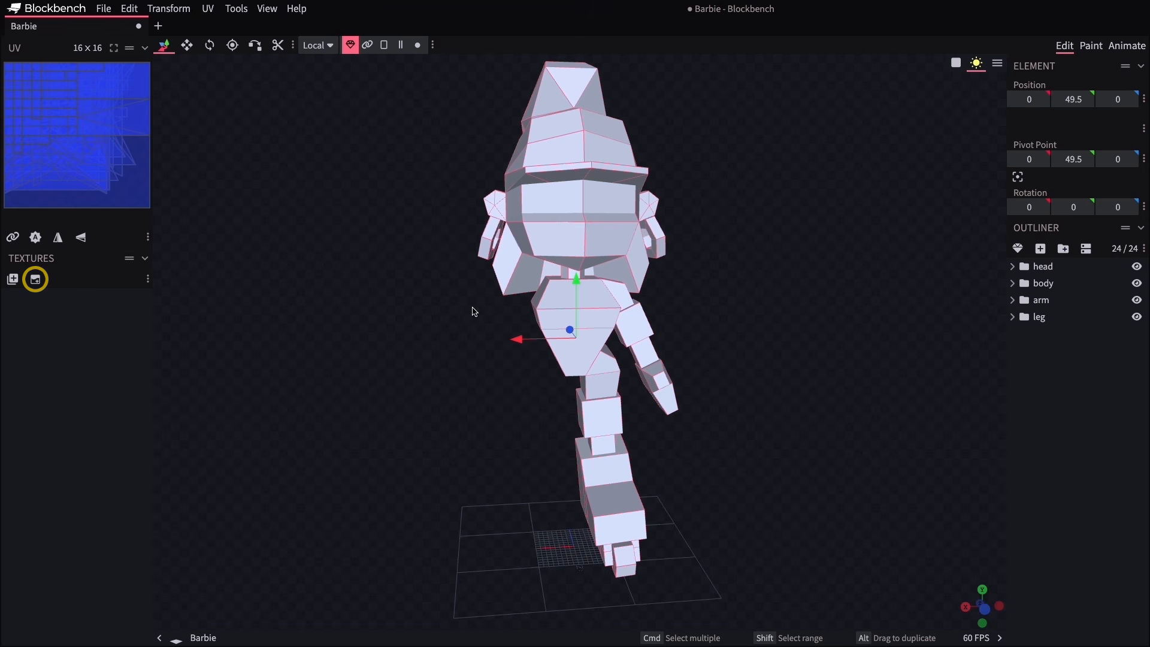
pyautogui.click(36, 280)
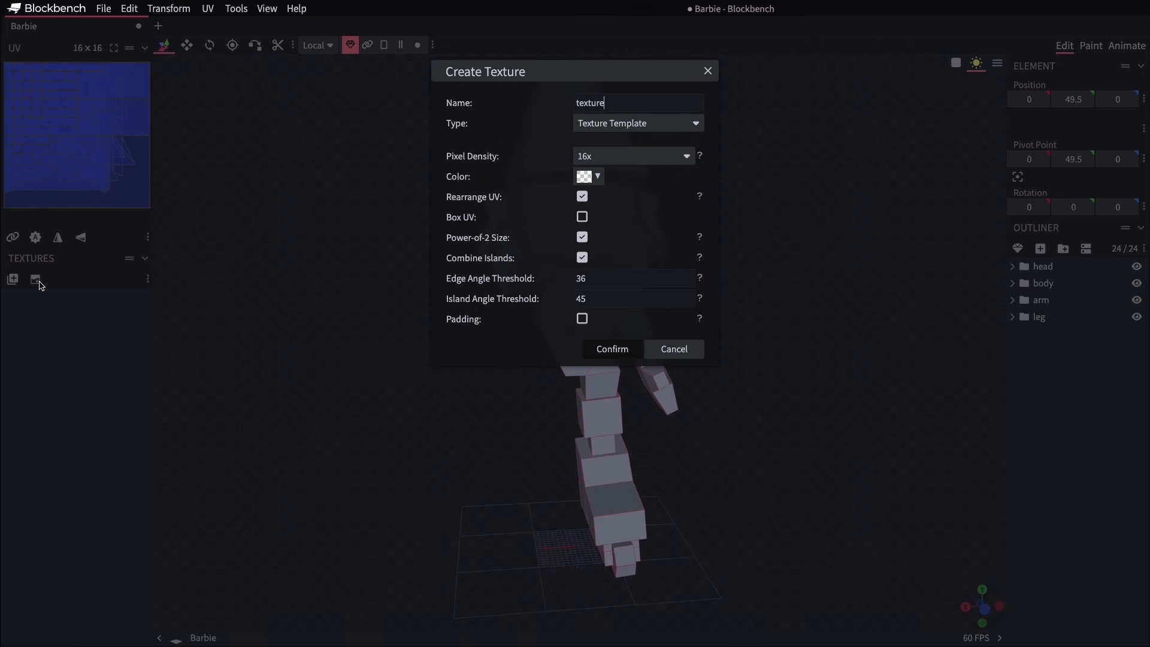
pyautogui.click(598, 178)
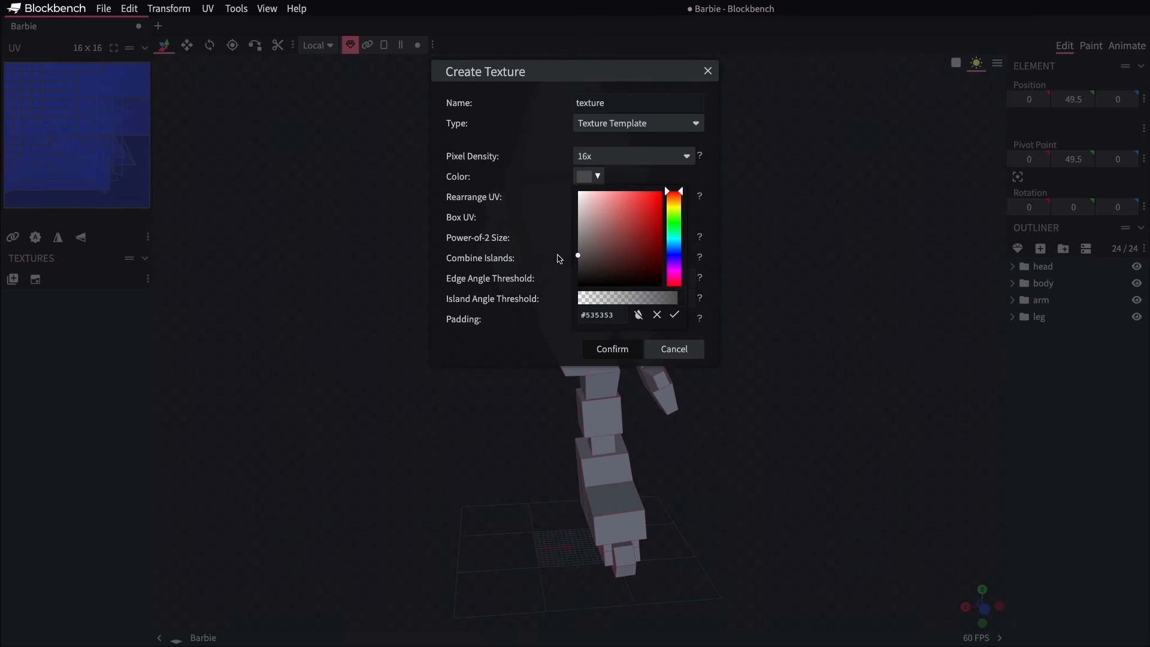
pyautogui.click(610, 353)
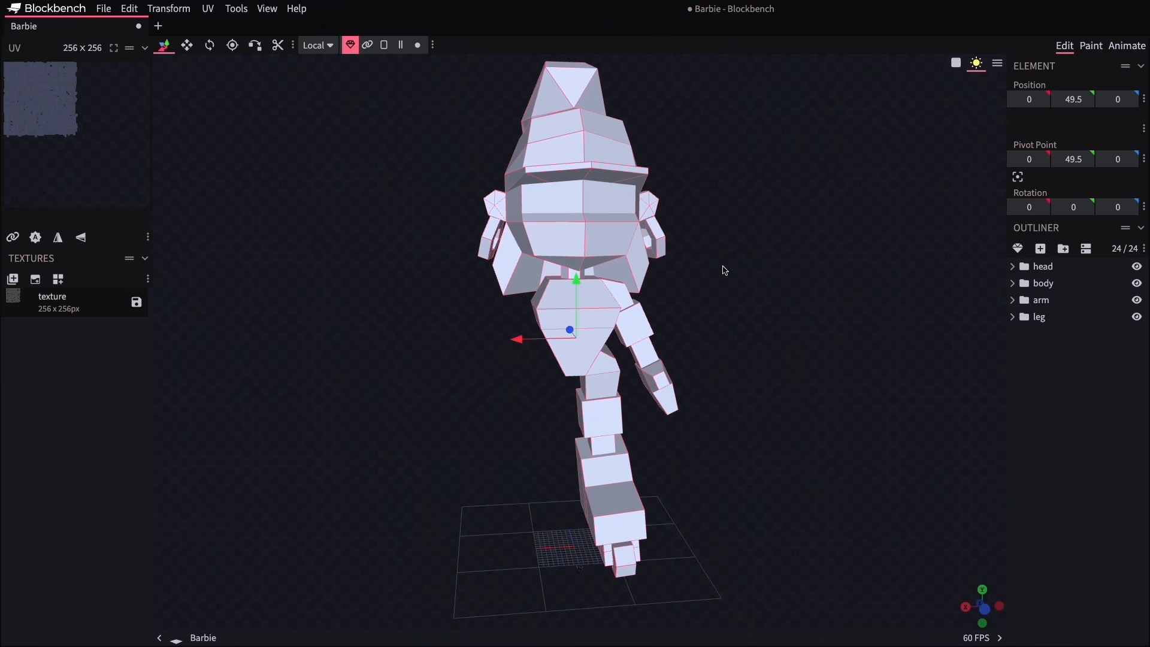
pyautogui.click(954, 68)
pyautogui.click(967, 81)
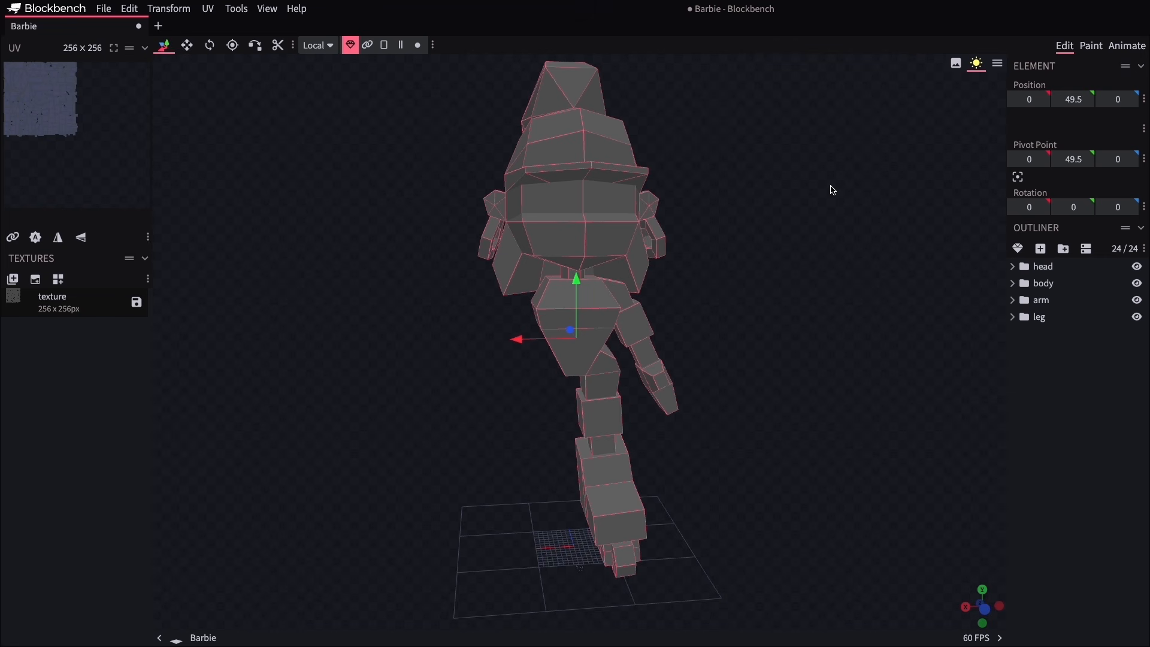
# Switch to Paint mode and check the pixel grid on the model from several sides
pyautogui.click(1097, 47)
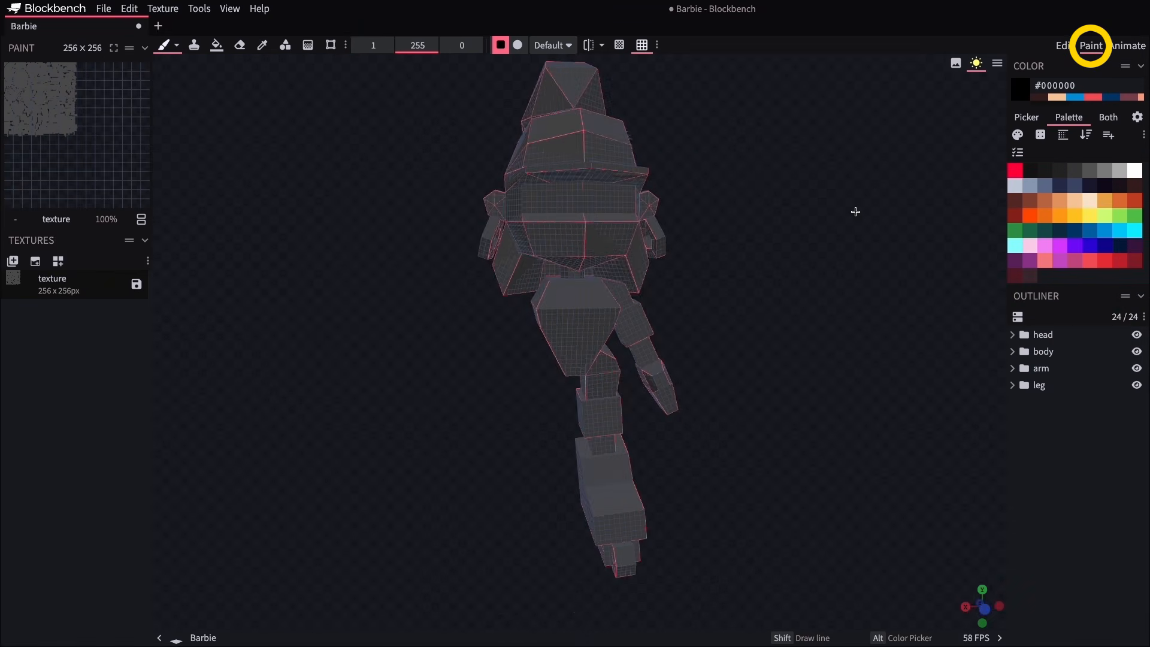
pyautogui.moveTo(855, 210)
pyautogui.mouseDown()
pyautogui.moveTo(804, 231)
pyautogui.moveTo(750, 233)
pyautogui.moveTo(832, 246)
pyautogui.moveTo(873, 278)
pyautogui.moveTo(869, 261)
pyautogui.mouseUp()
pyautogui.scroll(2, 754, 239)
pyautogui.click(644, 46)
pyautogui.click(643, 46)
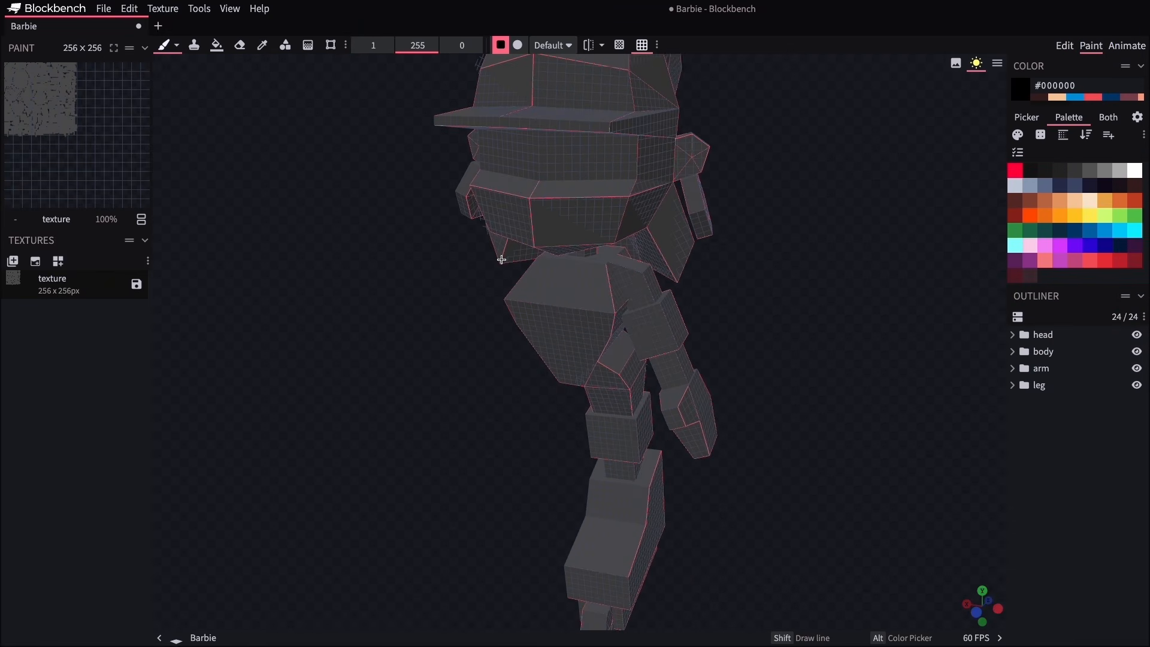
pyautogui.moveTo(452, 296)
pyautogui.mouseDown()
pyautogui.moveTo(493, 318)
pyautogui.moveTo(714, 322)
pyautogui.mouseUp()
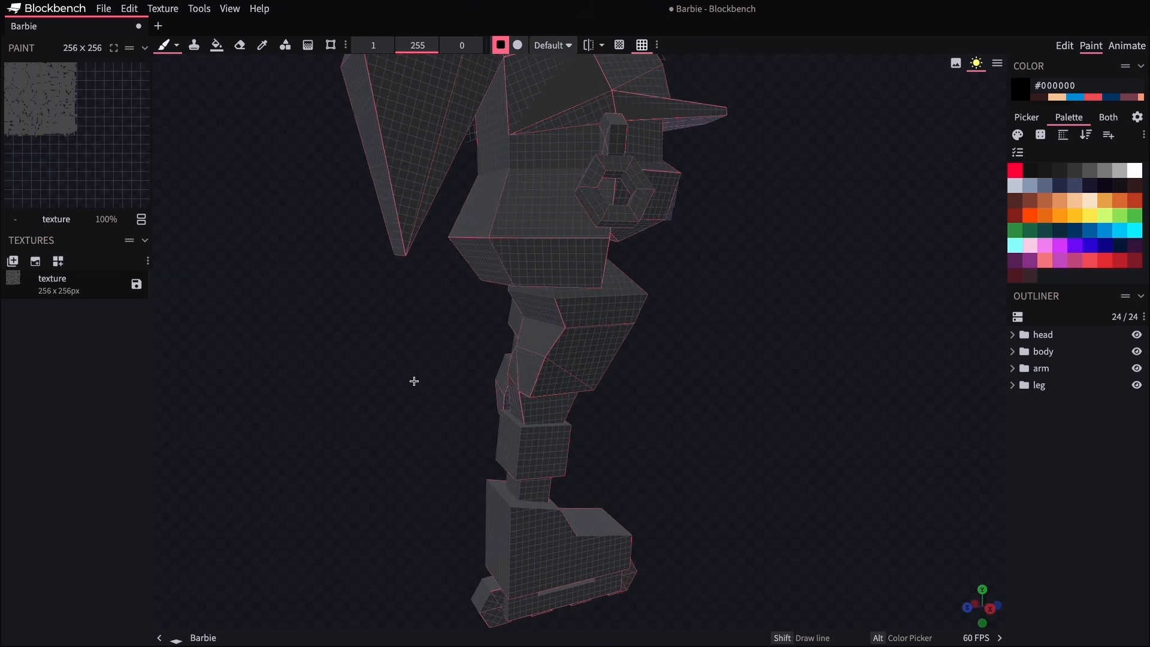
pyautogui.moveTo(365, 390); pyautogui.dragTo(420, 355)
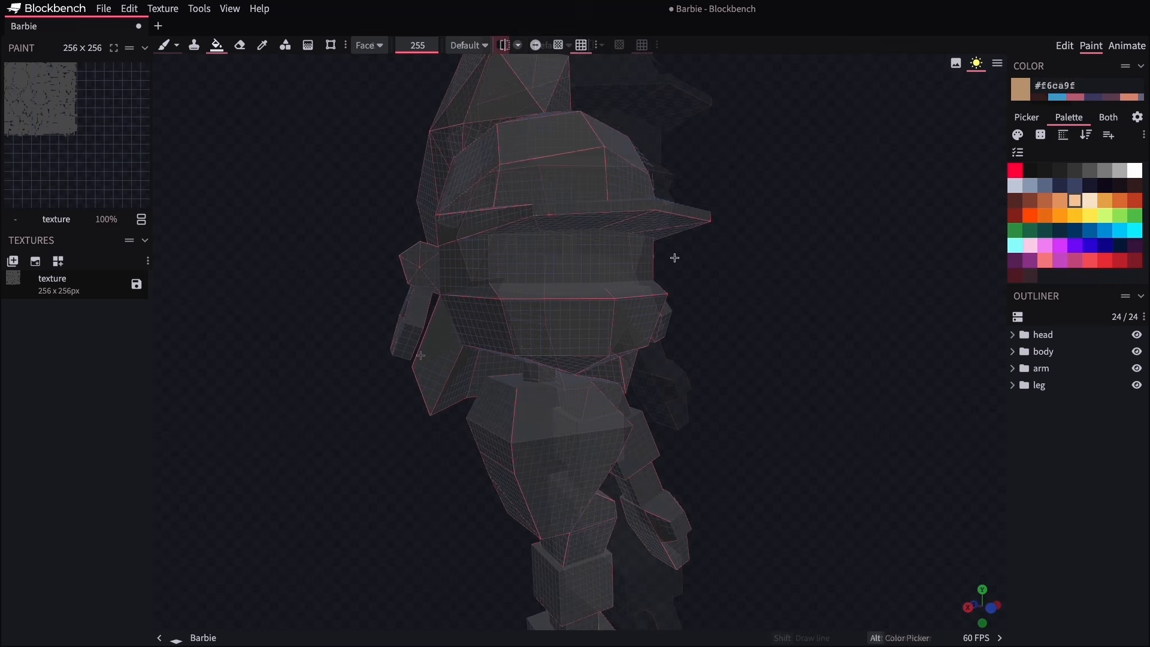
# Fill the front and side faces of the face with the skin colour #f6ca9f
pyautogui.click(599, 258)
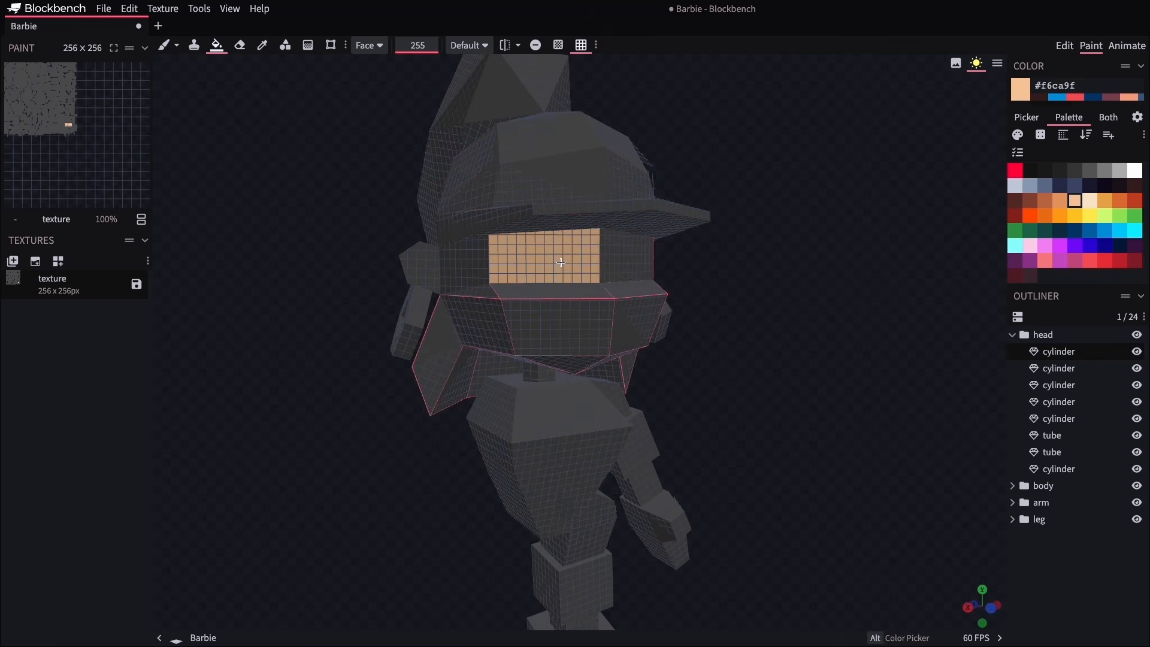
pyautogui.moveTo(581, 314)
pyautogui.mouseDown()
pyautogui.moveTo(635, 317)
pyautogui.moveTo(586, 295)
pyautogui.mouseUp()
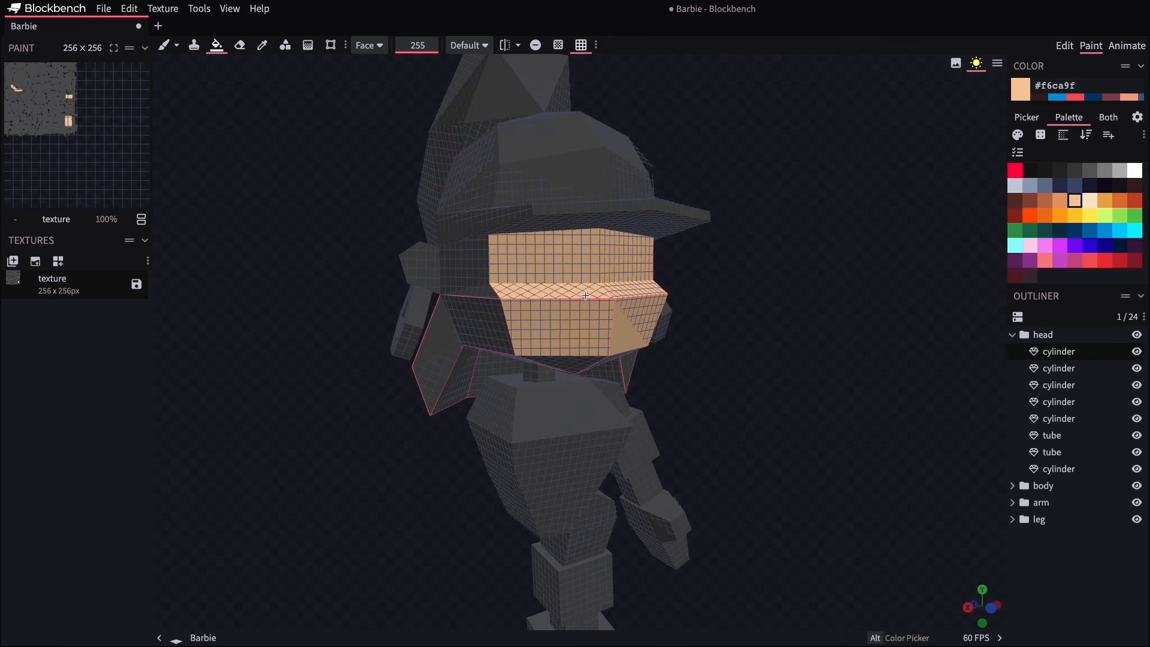
pyautogui.click(498, 319)
pyautogui.click(478, 265)
pyautogui.moveTo(695, 316); pyautogui.dragTo(532, 304)
pyautogui.click(533, 304)
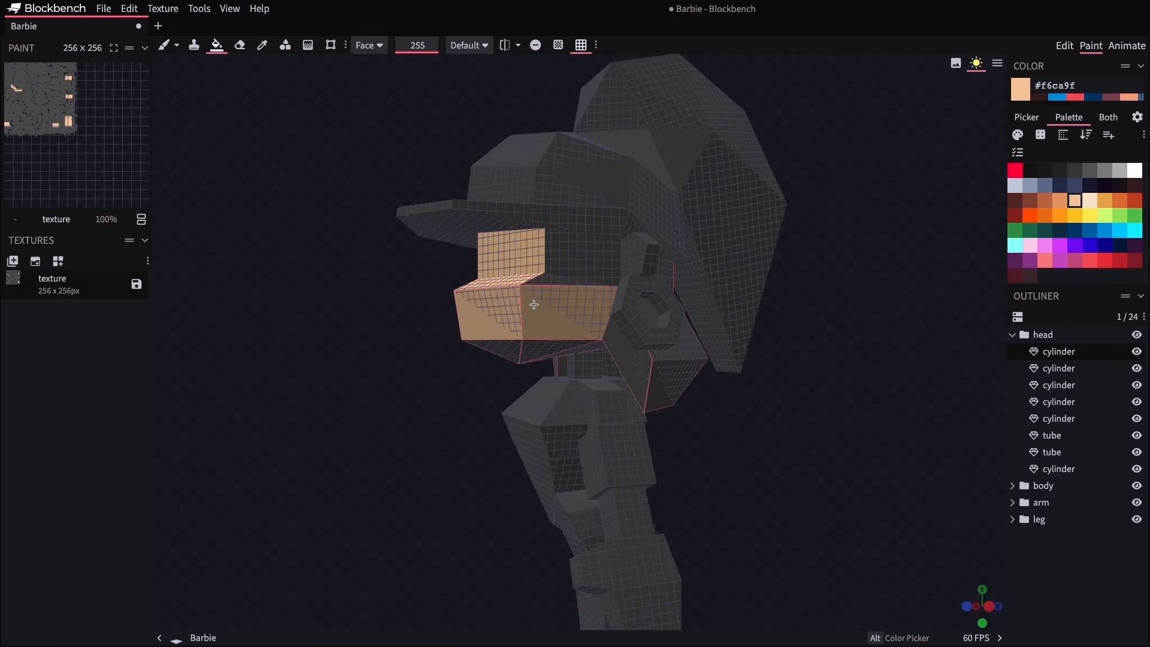
pyautogui.click(565, 270)
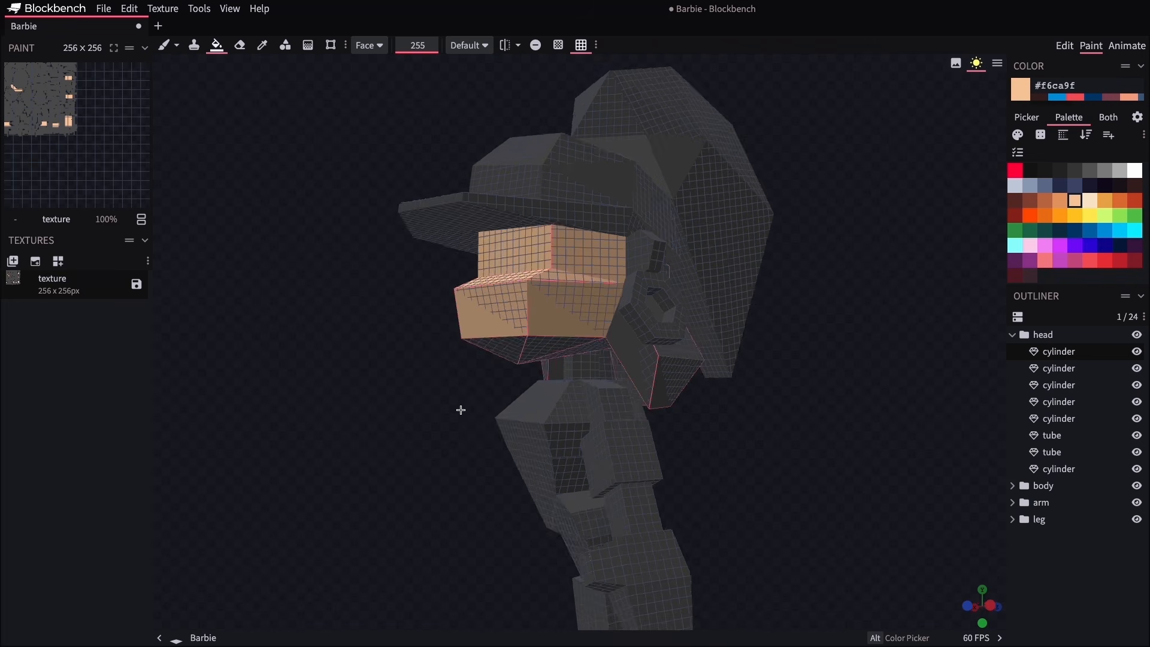
# Fill the faces on the underside of the chin with the skin colour #f6ca9f
pyautogui.moveTo(461, 408); pyautogui.dragTo(521, 349)
pyautogui.click(522, 349)
pyautogui.click(571, 327)
pyautogui.click(521, 360)
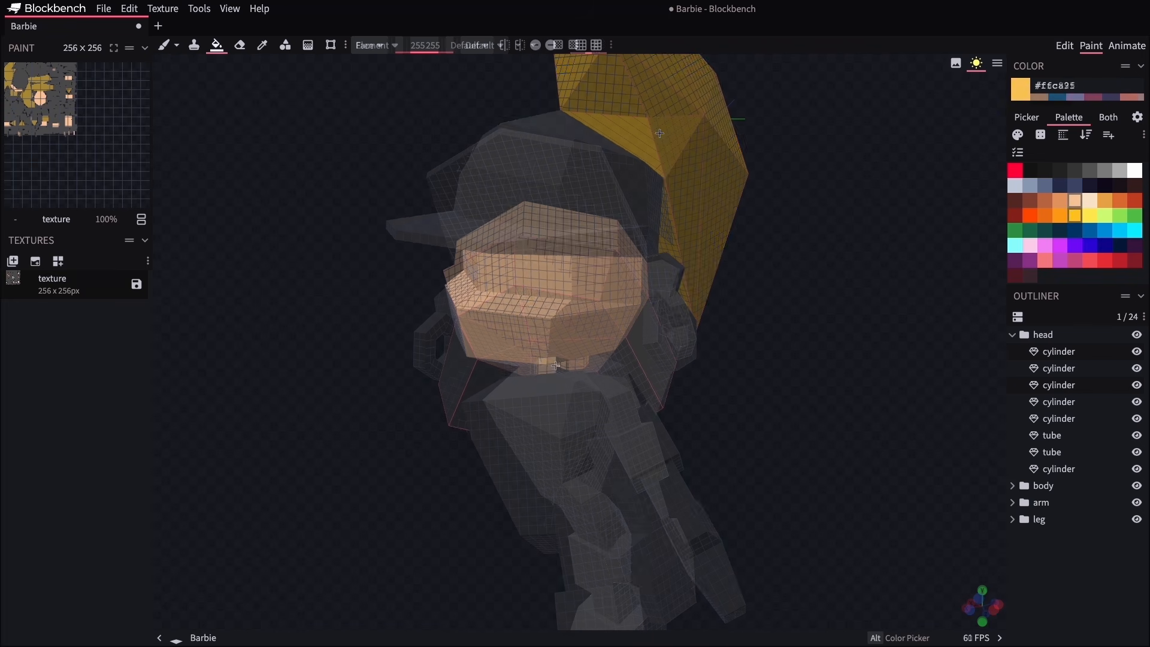
# Fill the whole ponytail with yellow #ffeb57 and try the same whole-element fill on the head piece
pyautogui.click(1092, 227)
pyautogui.click(697, 157)
pyautogui.click(563, 172)
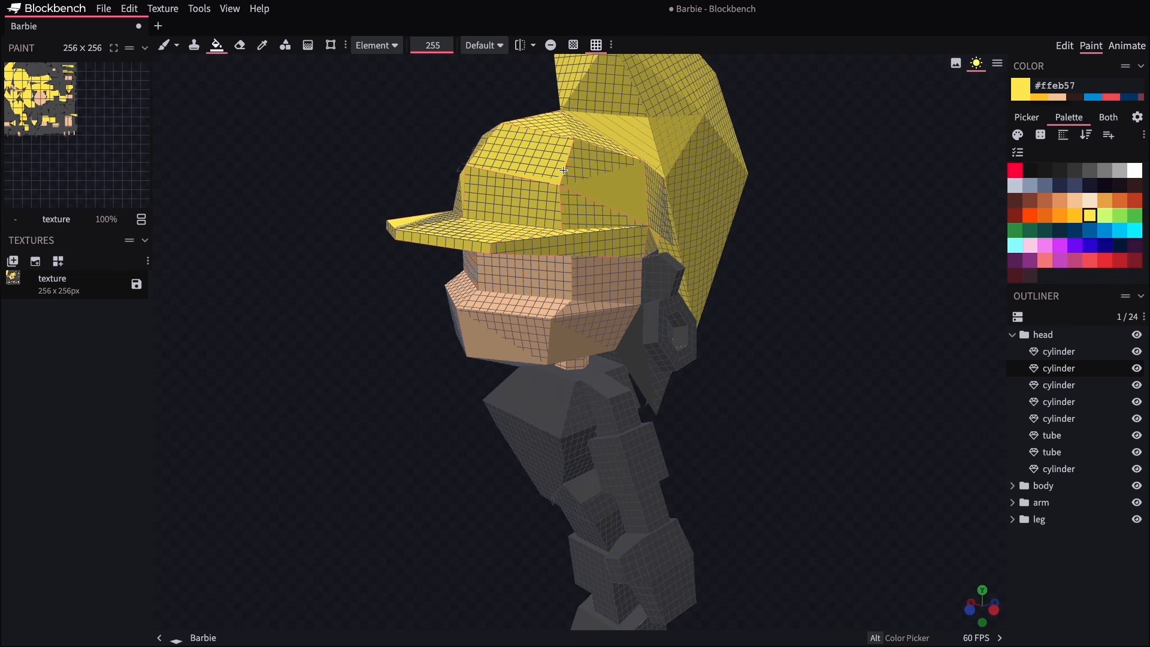
pyautogui.hotkey('ctrl', 'z')
# Fill the hair faces on the crown and back of the head individually with yellow #ffeb57
pyautogui.click(376, 45)
pyautogui.click(385, 64)
pyautogui.click(600, 172)
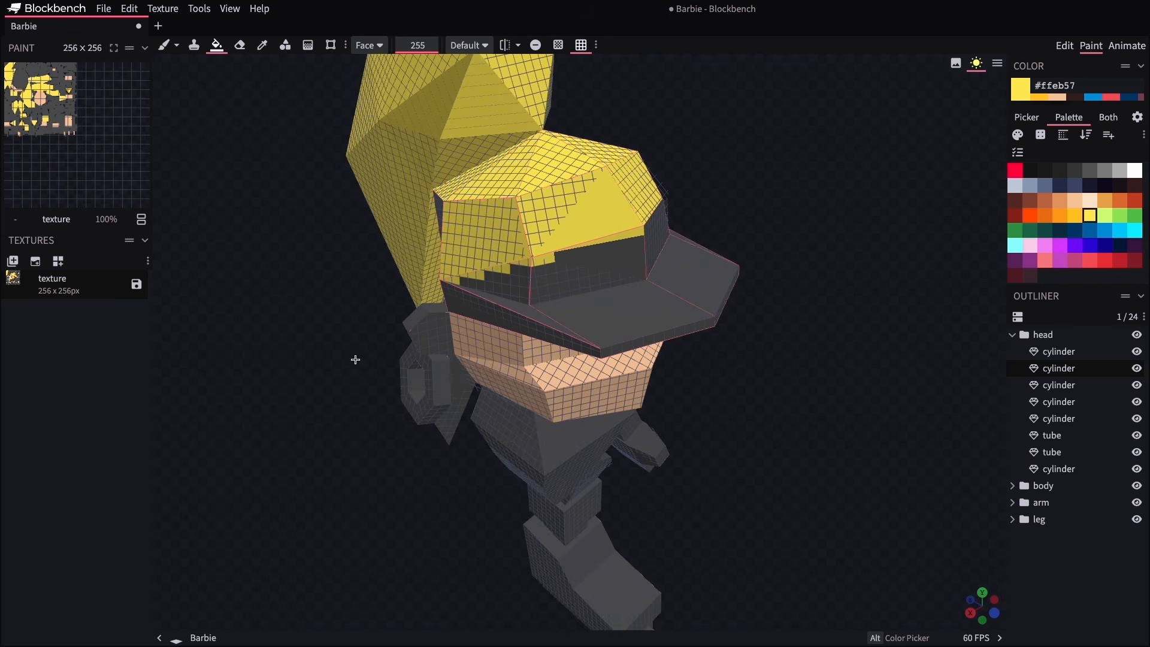
pyautogui.moveTo(354, 357); pyautogui.dragTo(411, 390)
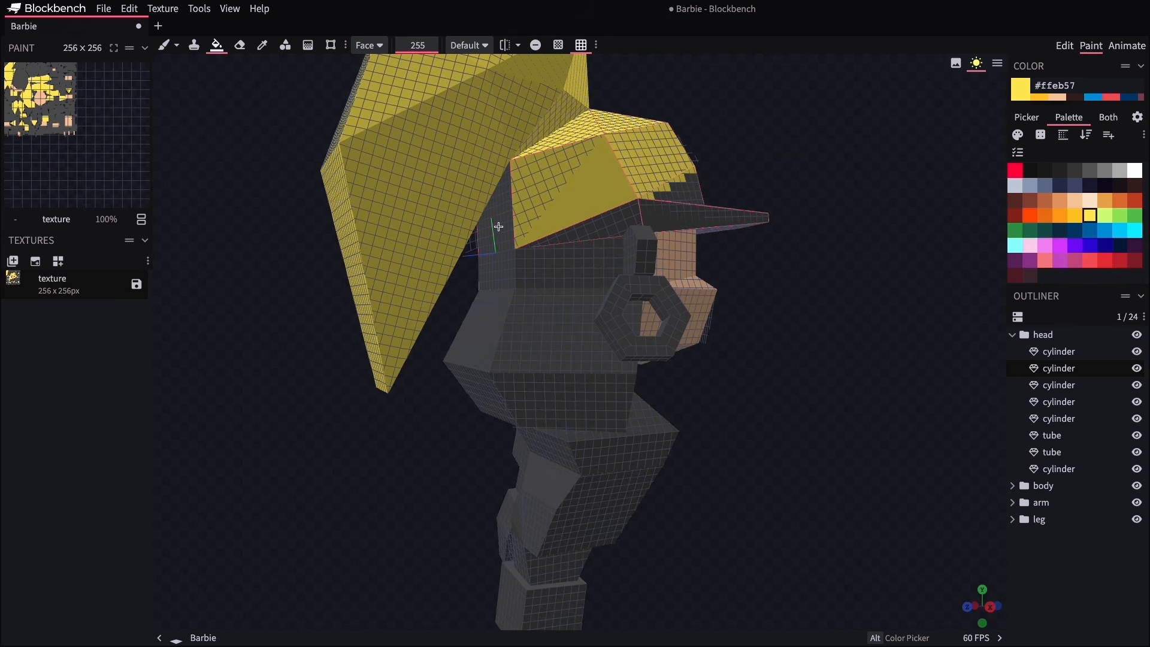
pyautogui.click(496, 240)
pyautogui.click(493, 371)
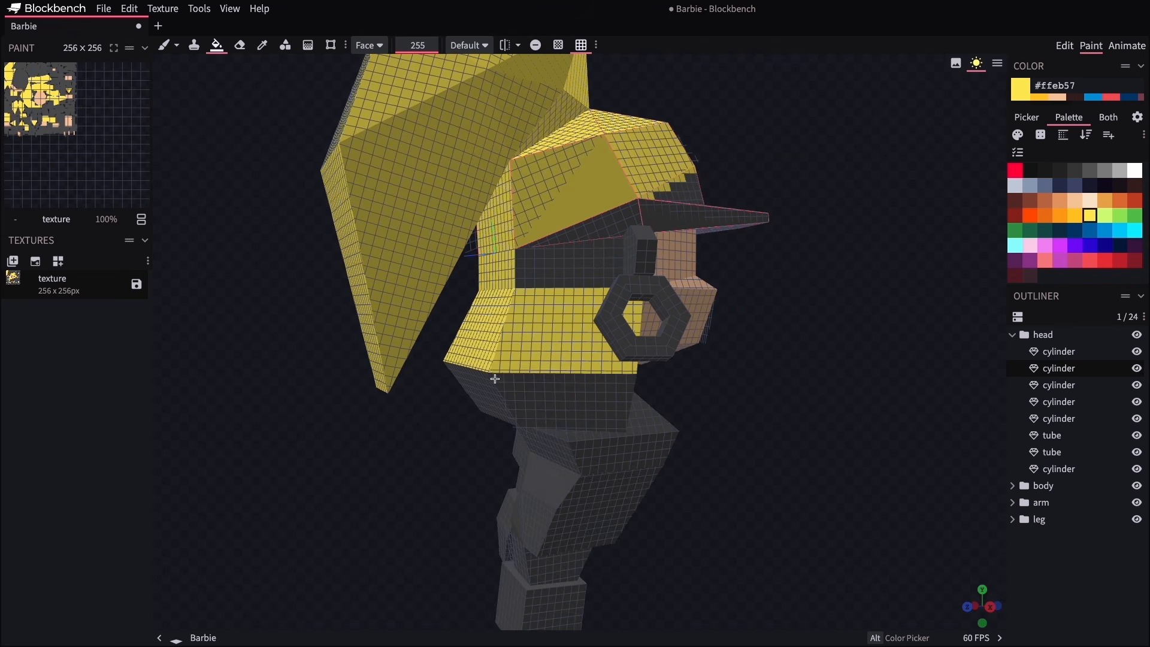
pyautogui.click(493, 401)
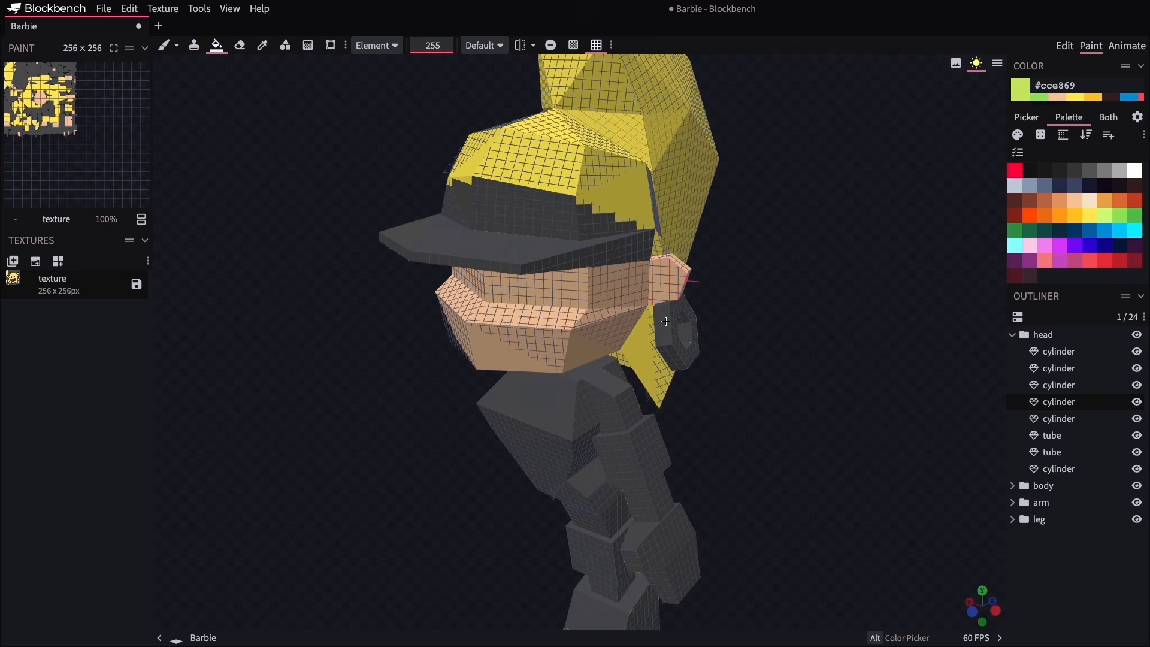
# Fill the earrings, elbow pad, knee pad and skate boot with light green #cce869, whole elements at a time
pyautogui.click(666, 321)
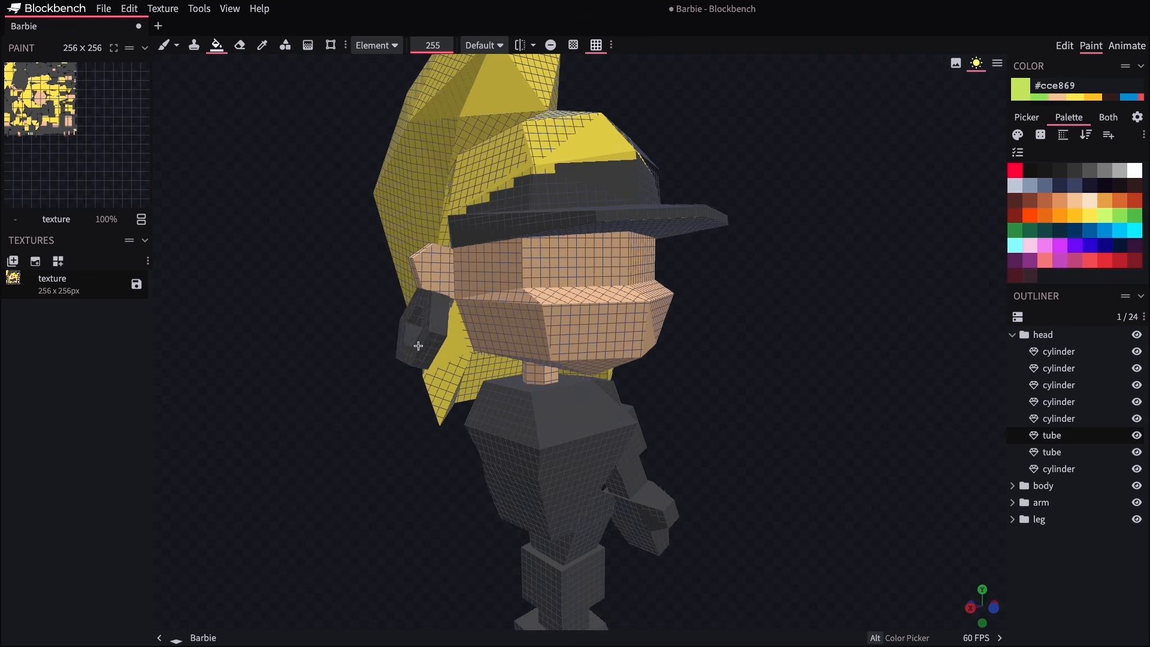
pyautogui.click(425, 343)
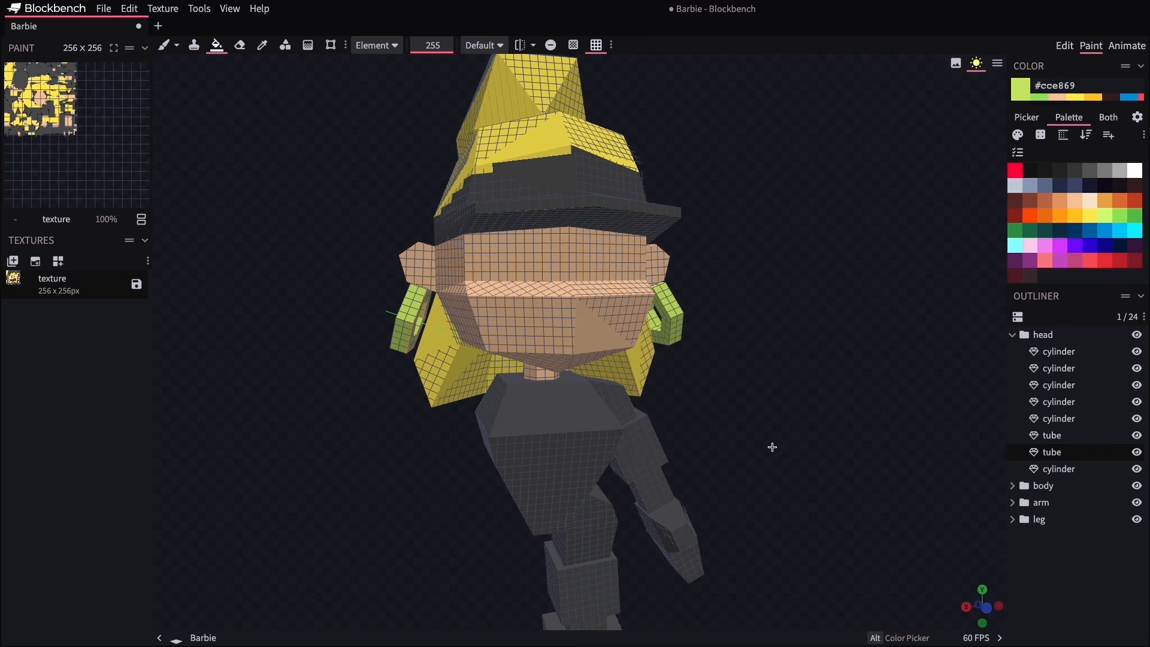
pyautogui.click(638, 446)
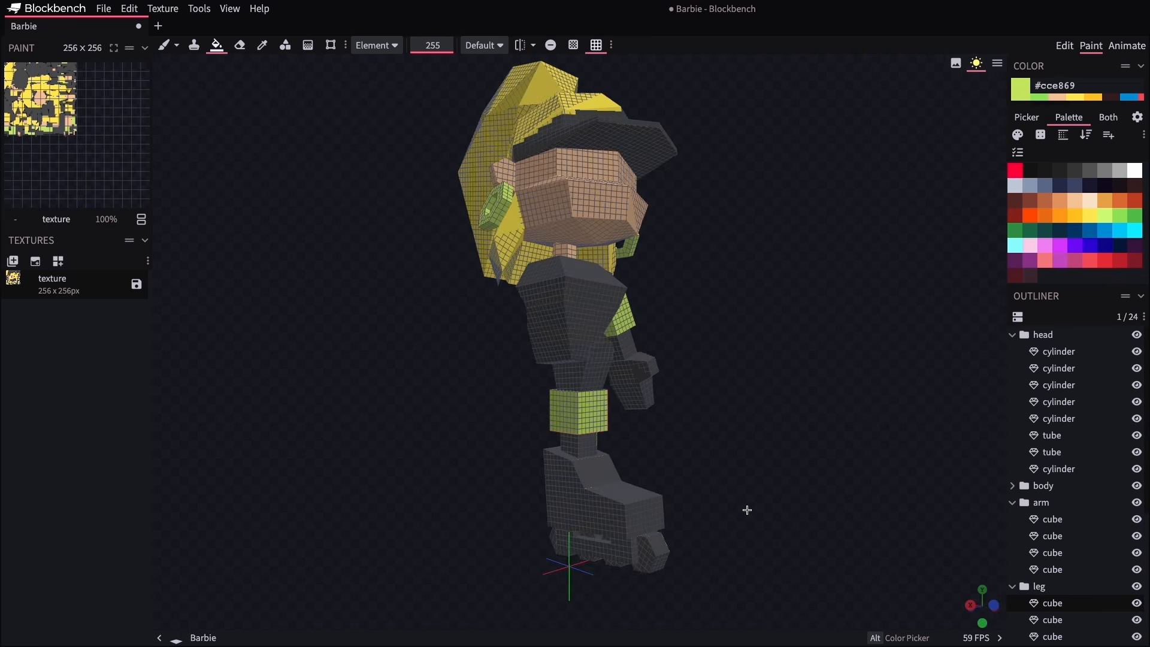
pyautogui.click(597, 512)
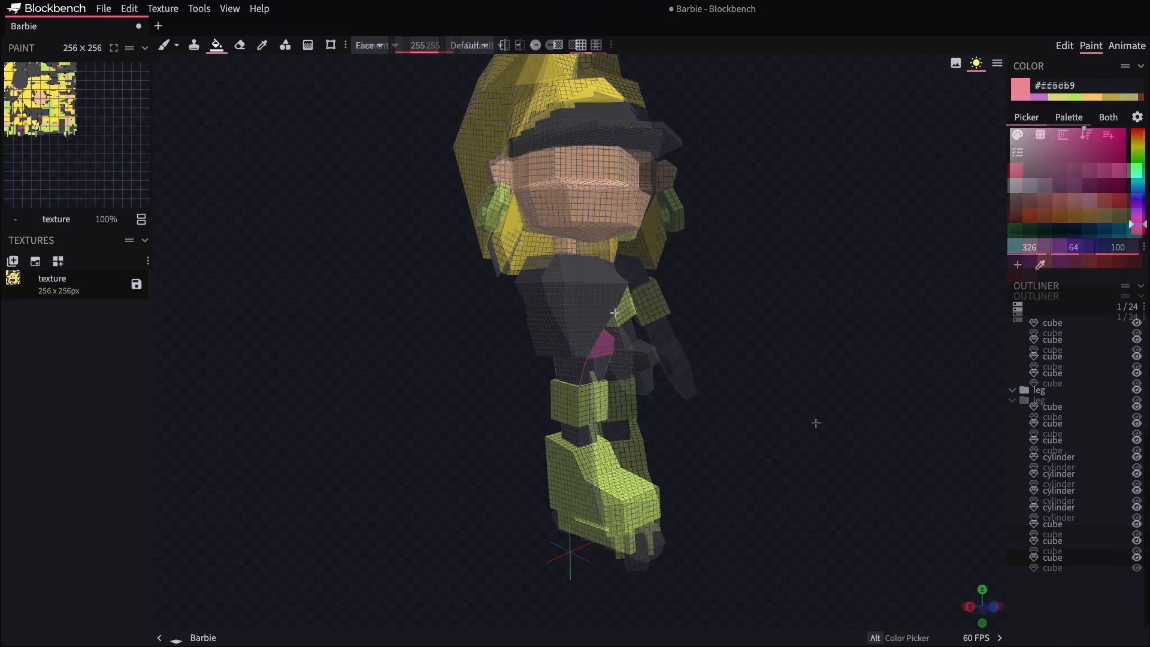
# Switch the fill mode to Element and fill the torso with pink #ff5cb9
pyautogui.click(377, 44)
pyautogui.click(383, 80)
pyautogui.click(584, 312)
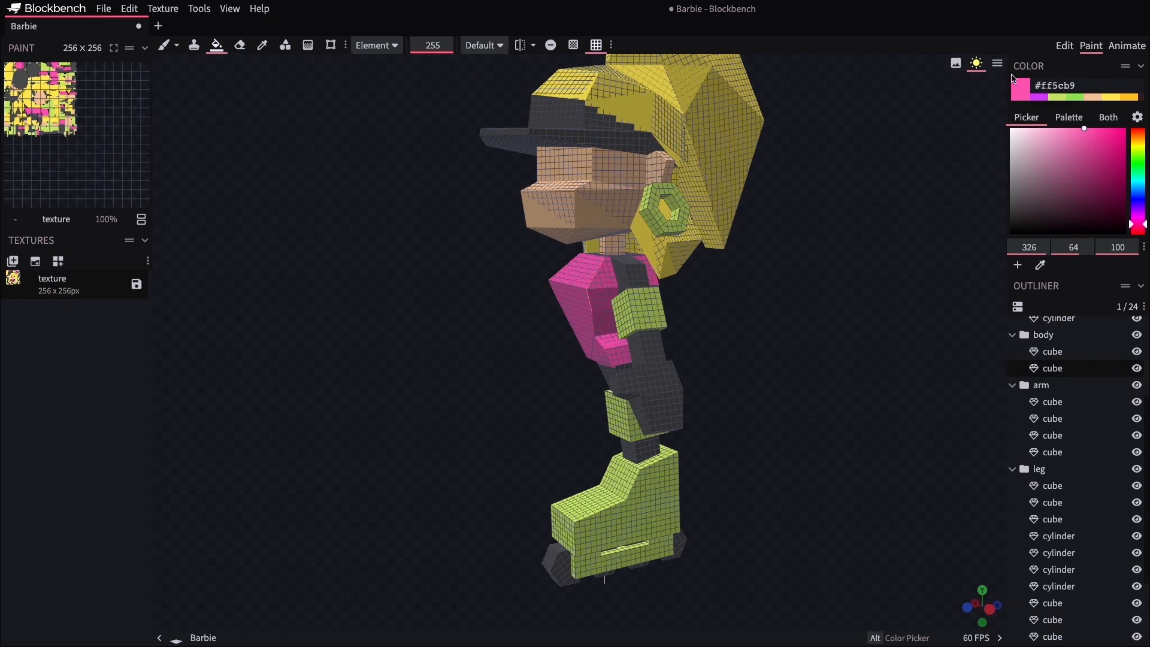
# Fill the bare arm and leg elements with the skin colour #f6ca9f
pyautogui.click(1069, 118)
pyautogui.click(1074, 200)
pyautogui.click(651, 351)
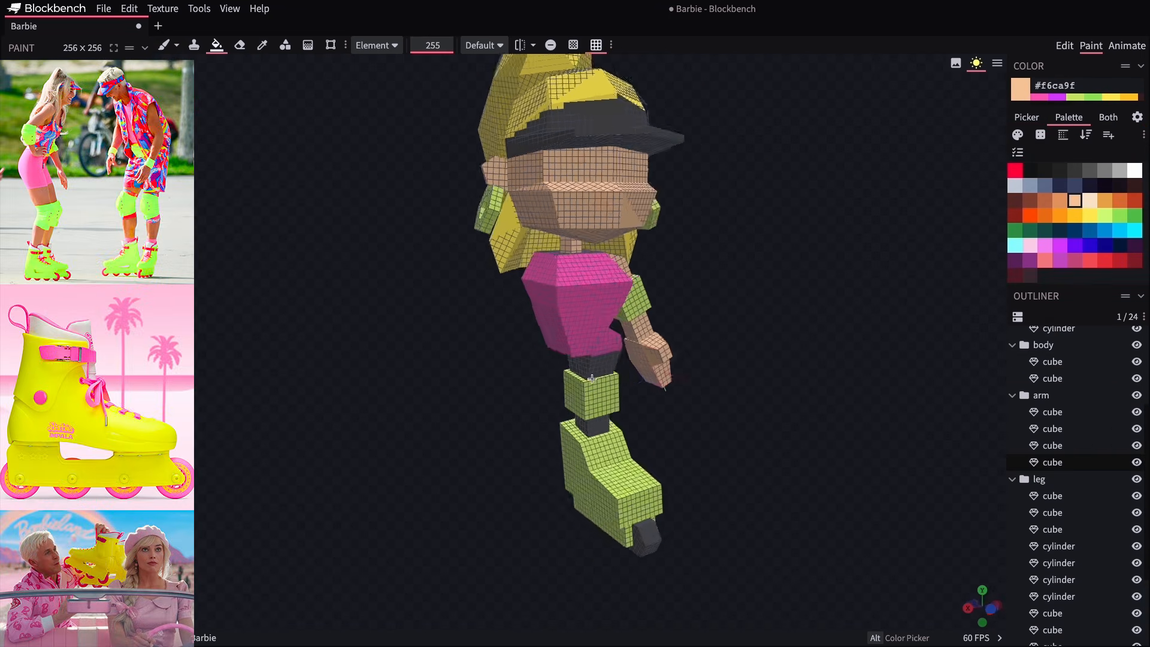
pyautogui.click(594, 364)
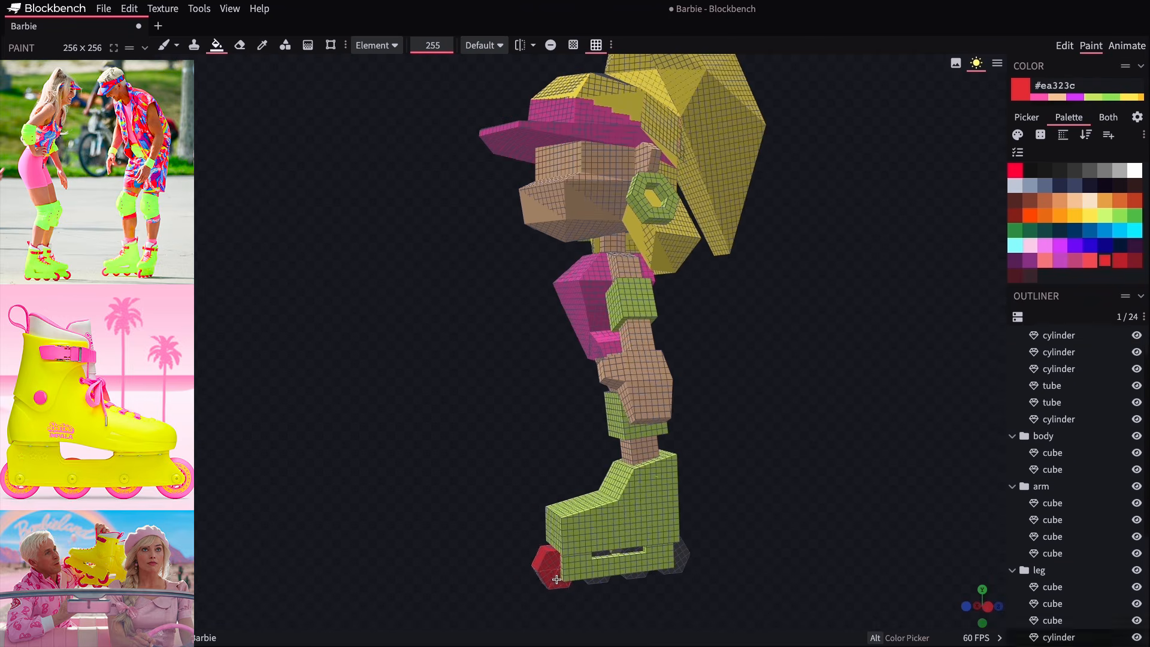
# Fill the remaining skate wheels with red #ea323c
pyautogui.click(597, 581)
pyautogui.click(615, 578)
pyautogui.click(680, 560)
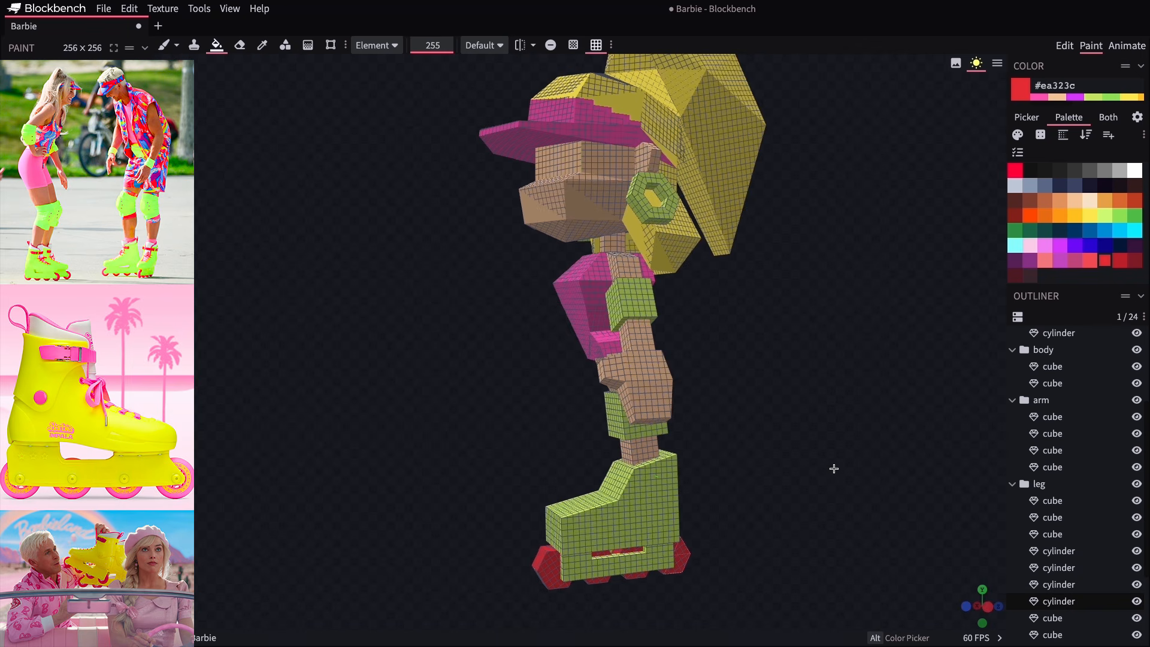
pyautogui.moveTo(834, 468); pyautogui.dragTo(502, 514)
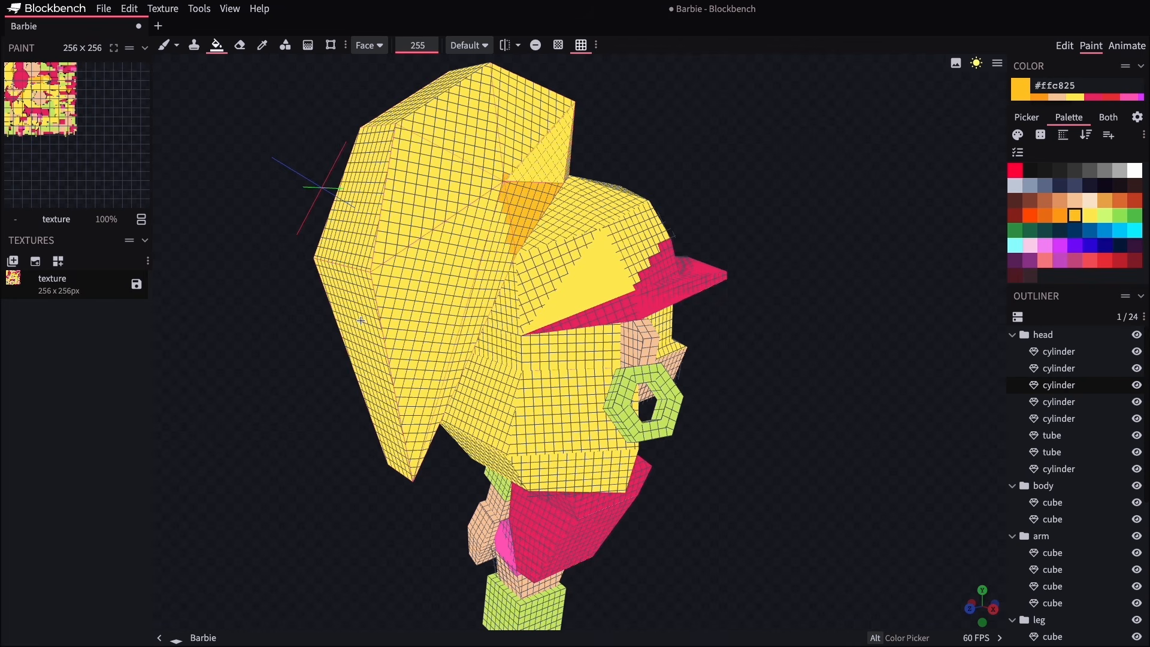
# Shade the back faces of the ponytail and head hair with the darker yellow #ffc825
pyautogui.click(361, 321)
pyautogui.moveTo(728, 198)
pyautogui.mouseDown()
pyautogui.moveTo(755, 214)
pyautogui.moveTo(707, 171)
pyautogui.mouseUp()
pyautogui.click(498, 296)
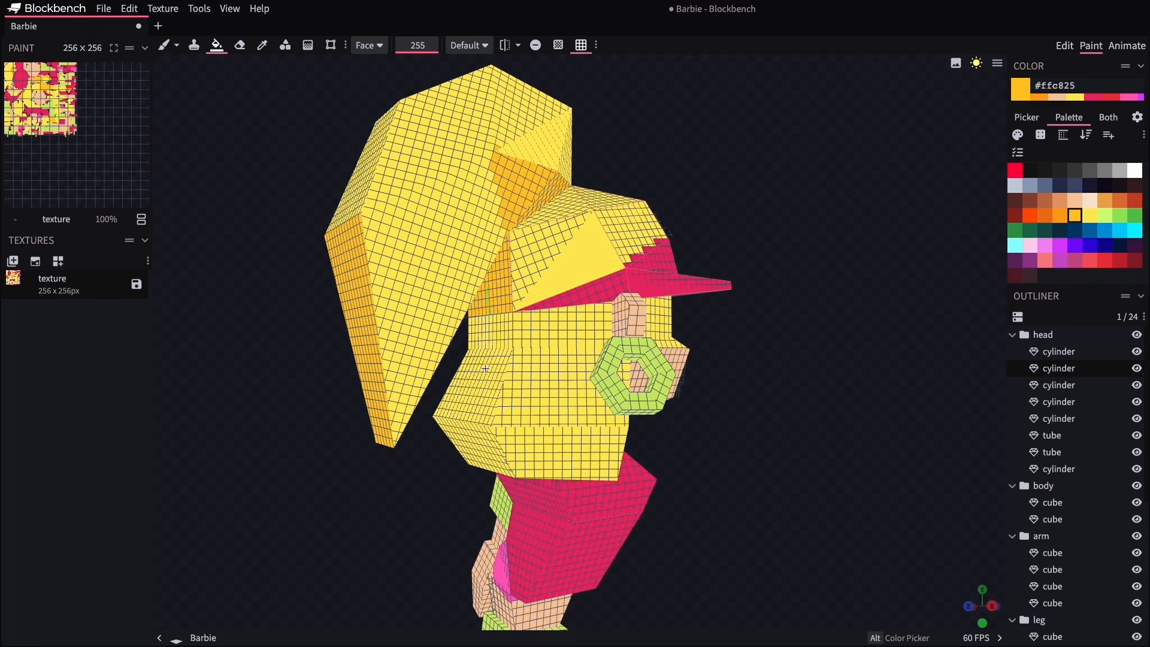
pyautogui.click(496, 334)
pyautogui.click(486, 396)
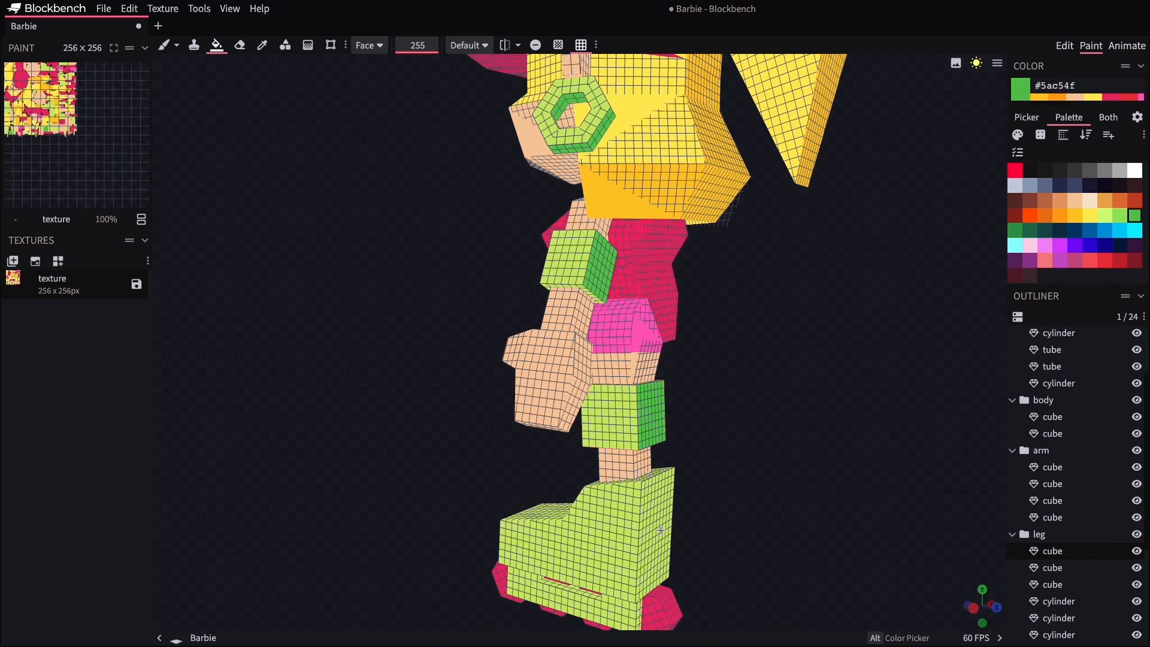
# Shade the back of the skate boot and the lower skate frame with darker green #5ac54f
pyautogui.click(661, 530)
pyautogui.moveTo(720, 526); pyautogui.dragTo(737, 523)
pyautogui.moveTo(765, 544); pyautogui.dragTo(791, 452, button='right')
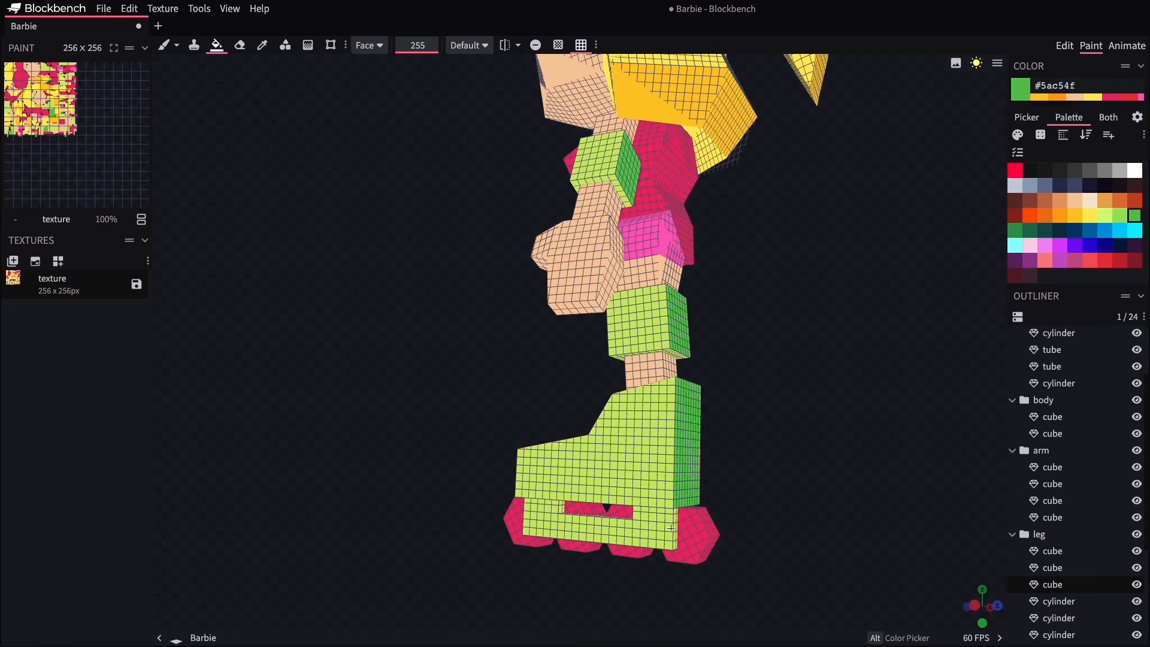
pyautogui.click(654, 534)
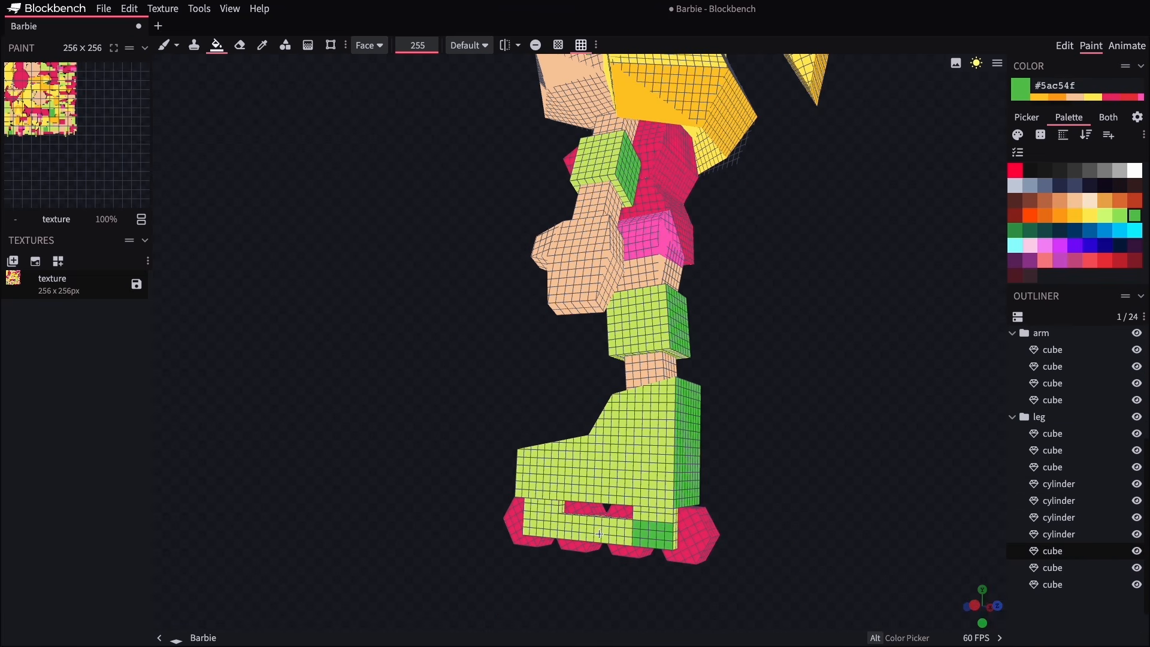
# Fill the whole neck and the faces under the chin with the skin shadow colour #f68187
pyautogui.click(369, 46)
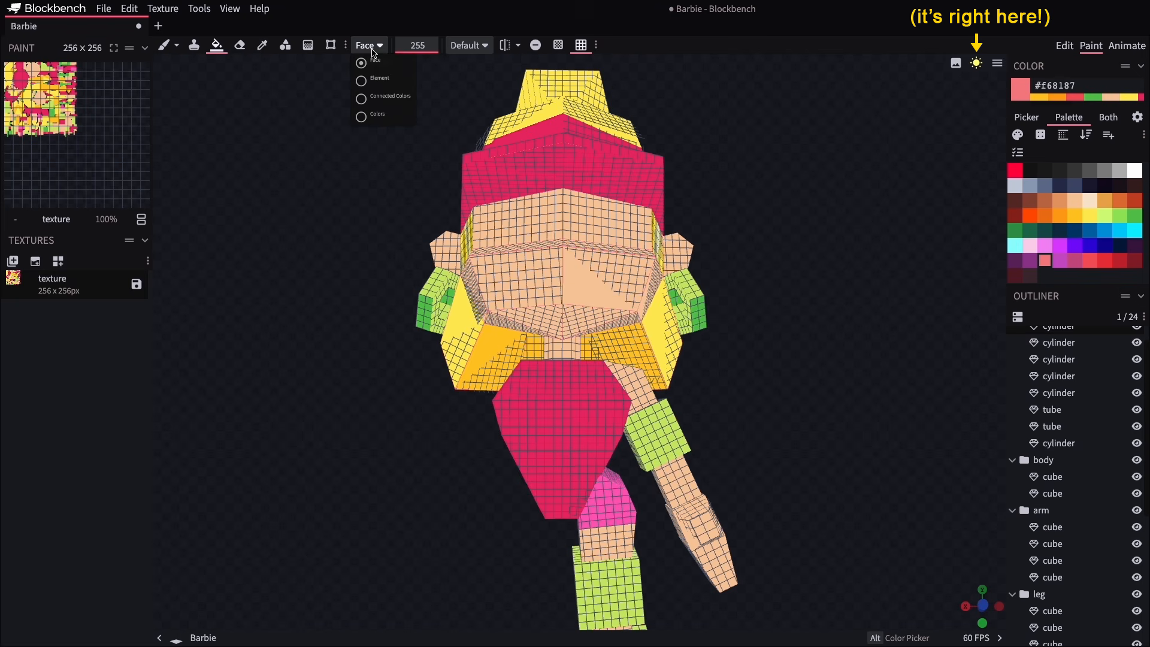
pyautogui.click(375, 80)
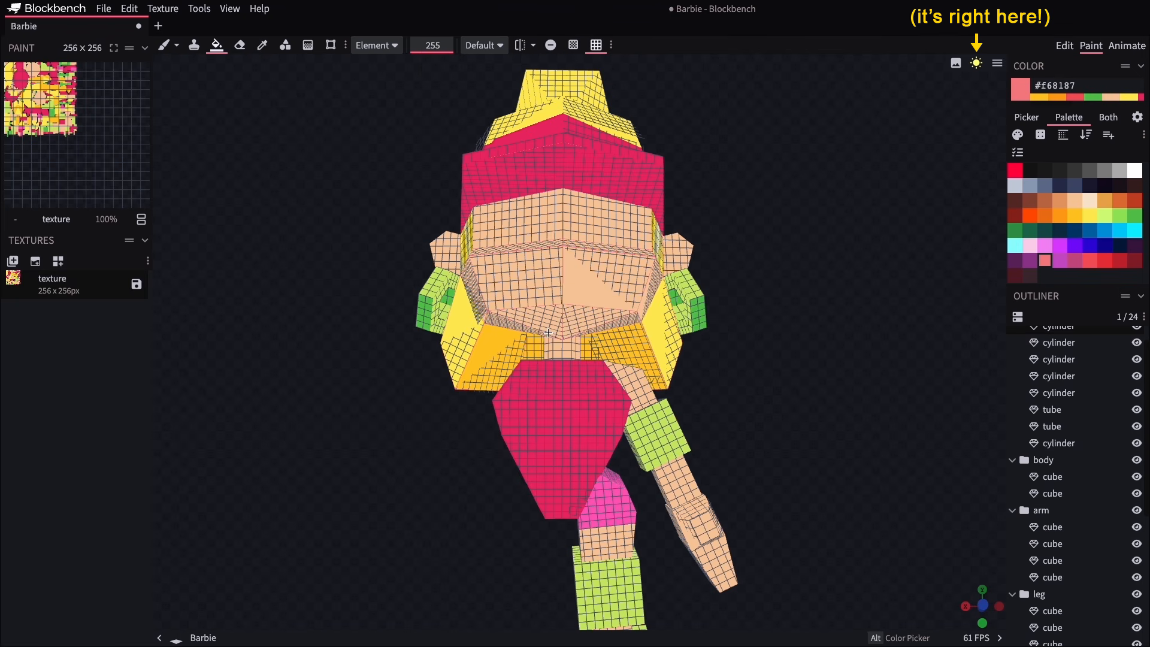
pyautogui.click(562, 347)
pyautogui.click(368, 46)
pyautogui.click(371, 62)
pyautogui.moveTo(780, 322); pyautogui.dragTo(808, 291)
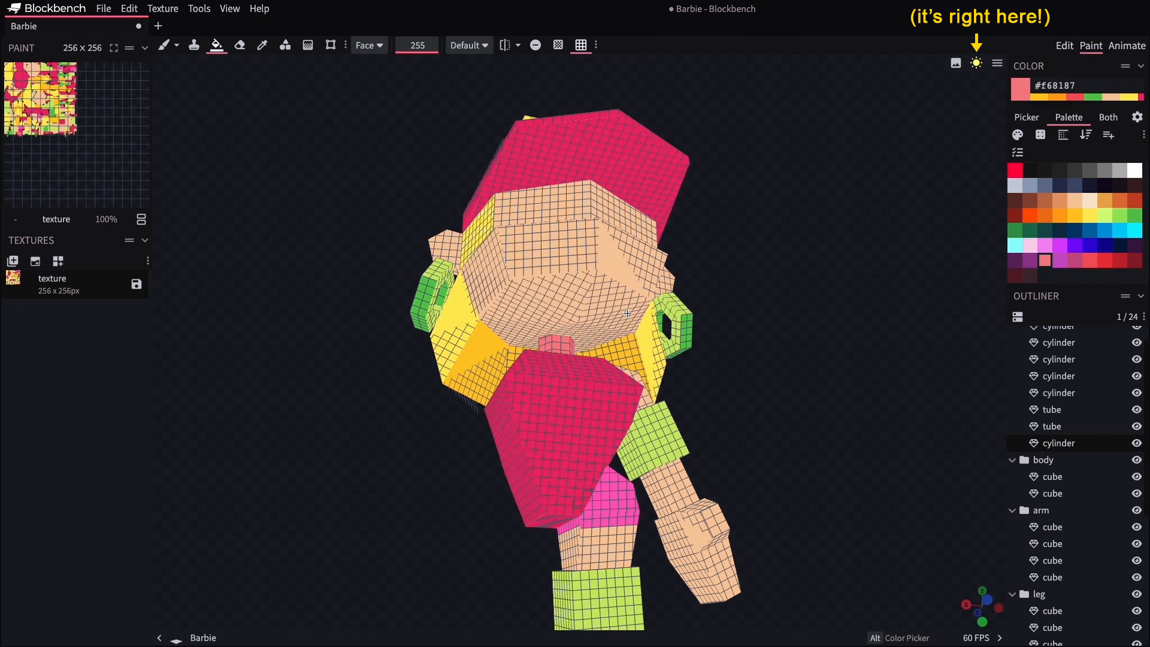
pyautogui.click(563, 306)
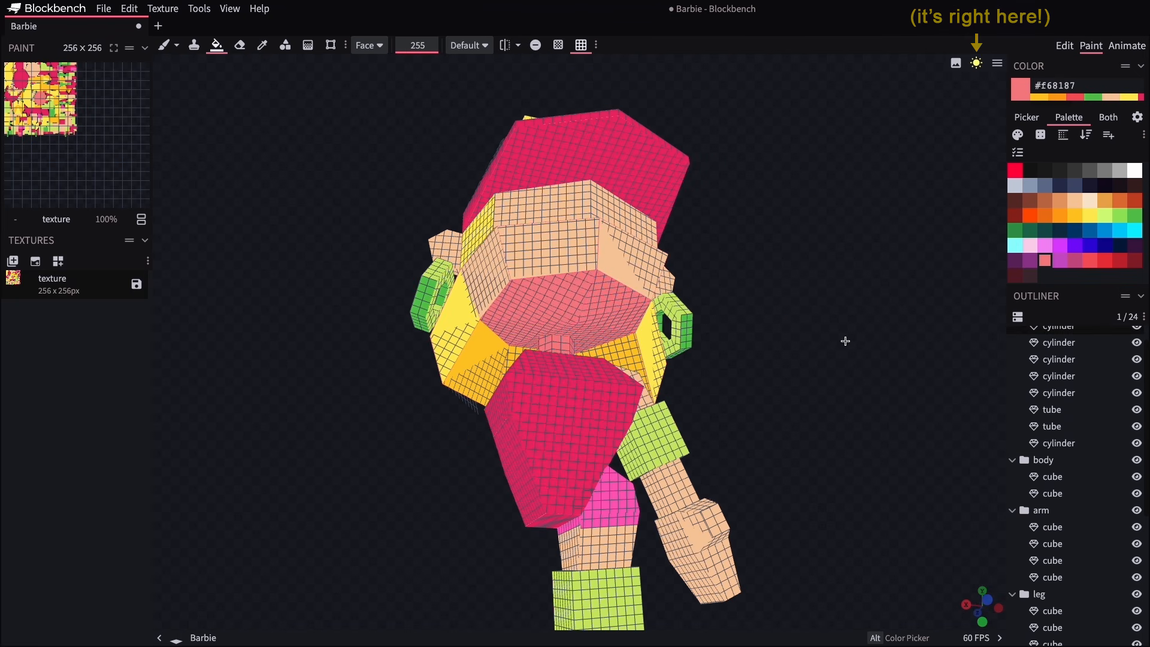
# Shade the back faces of the arm, hand and thigh with the skin shadow colour #f68187
pyautogui.moveTo(845, 342); pyautogui.dragTo(478, 366)
pyautogui.click(556, 388)
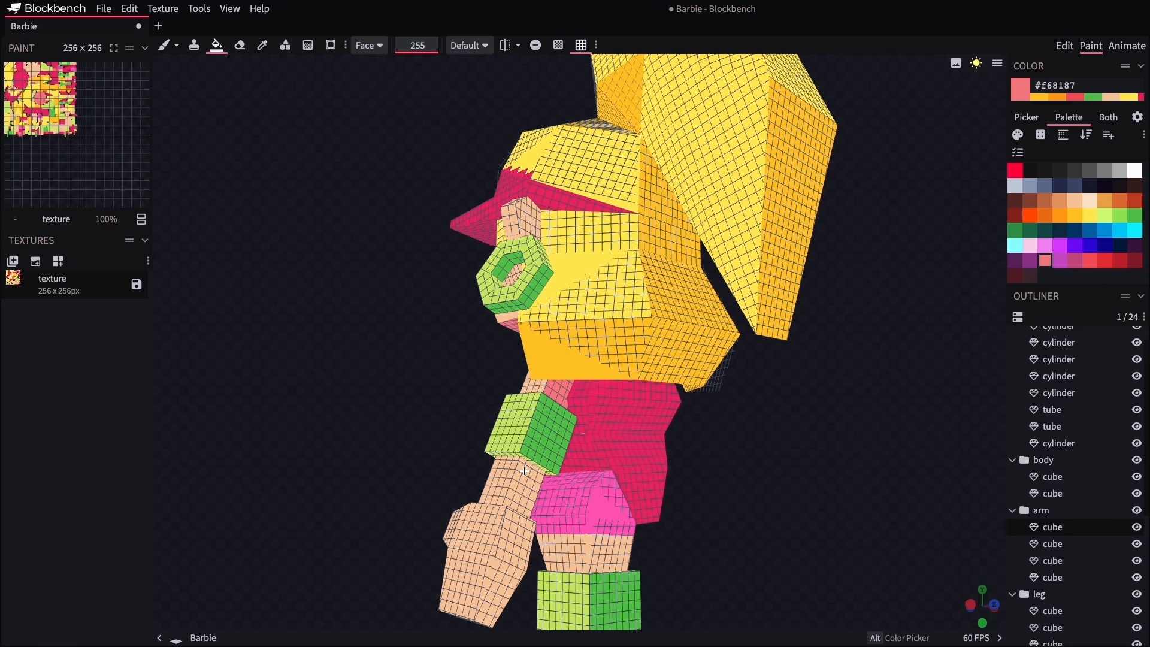
pyautogui.click(524, 484)
pyautogui.click(509, 542)
pyautogui.click(504, 584)
pyautogui.moveTo(395, 496); pyautogui.dragTo(406, 496)
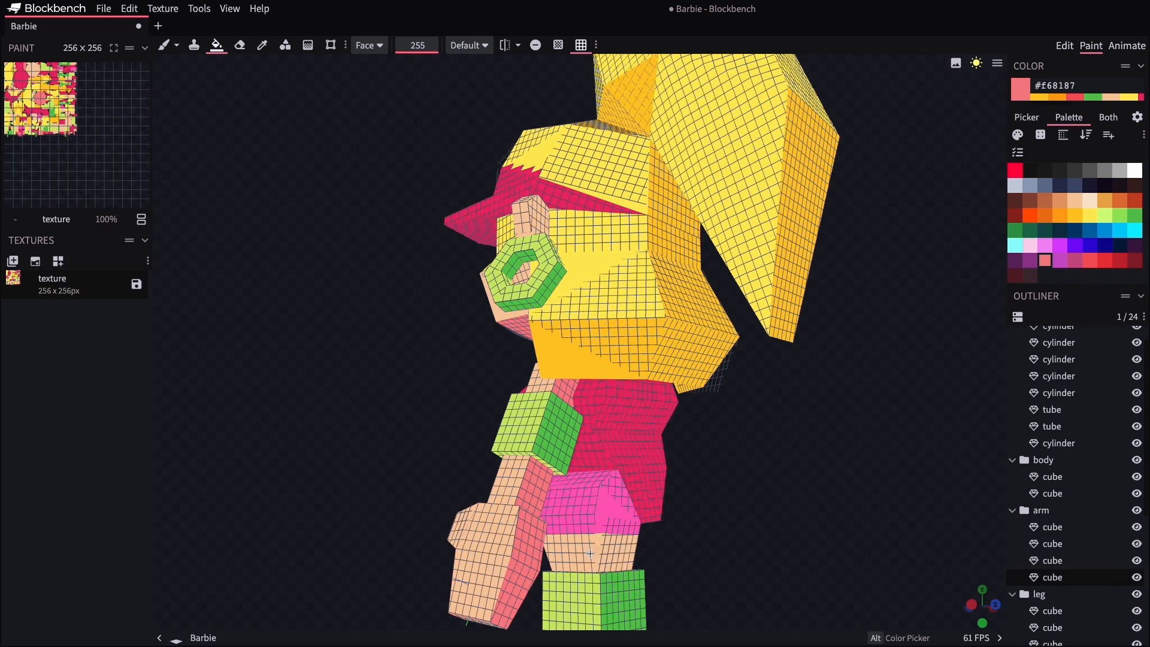
pyautogui.click(618, 549)
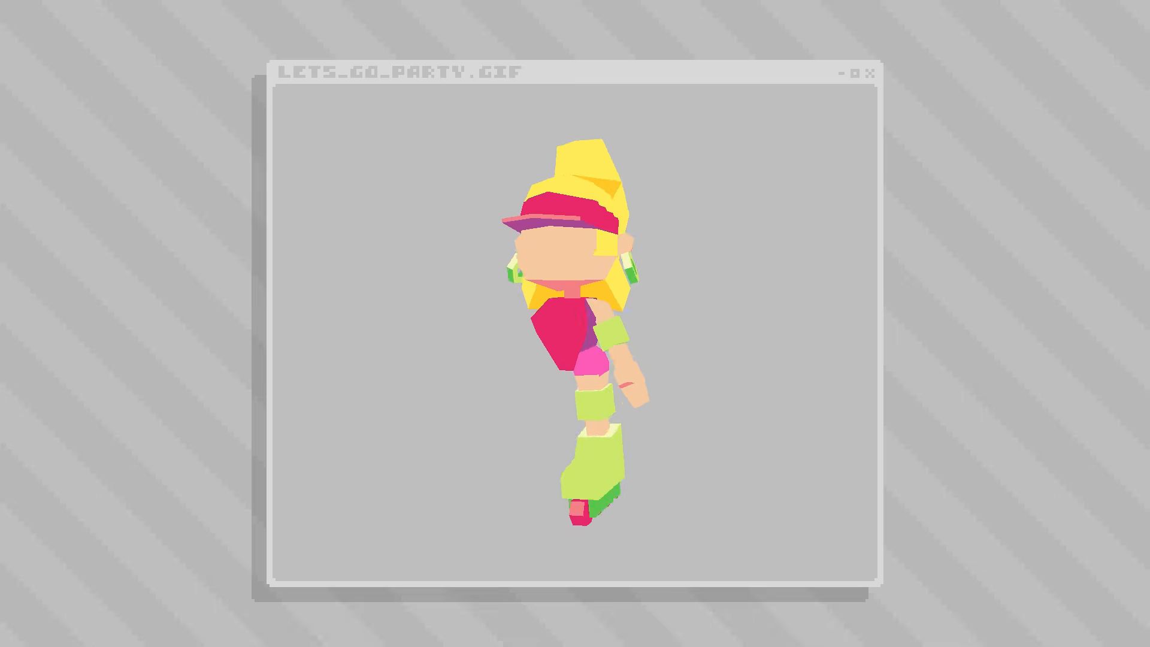
# Paint a curved purple #aa4894 band down the front of the torso with a 1-pixel brush
pyautogui.moveTo(477, 230); pyautogui.dragTo(490, 233)
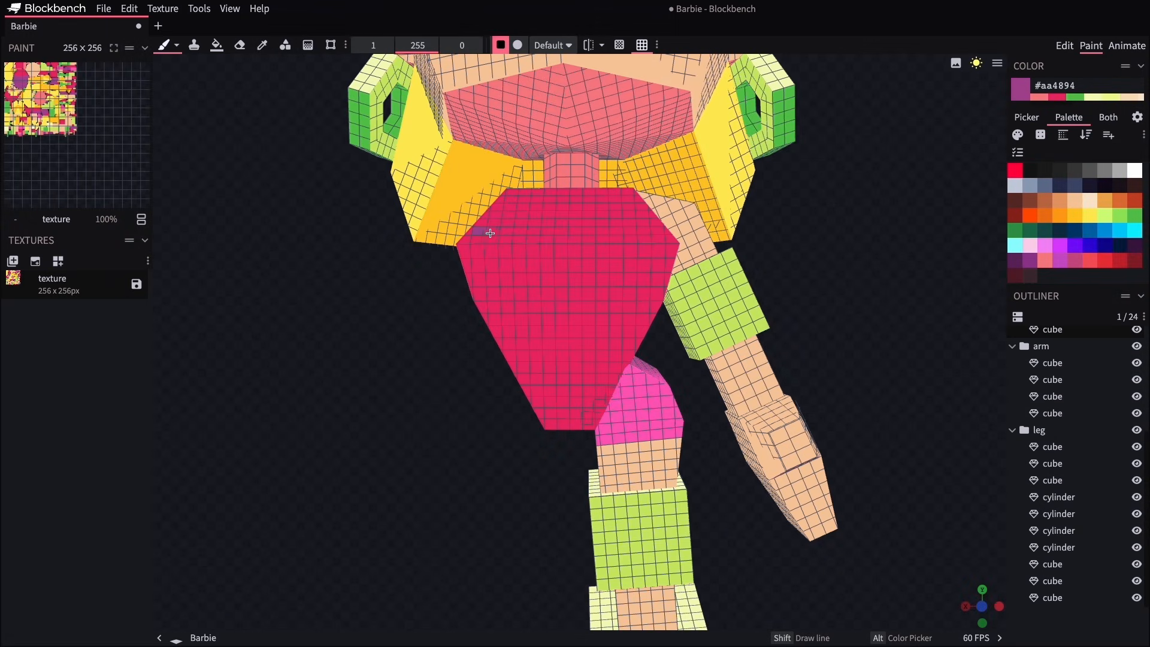
pyautogui.click(556, 323)
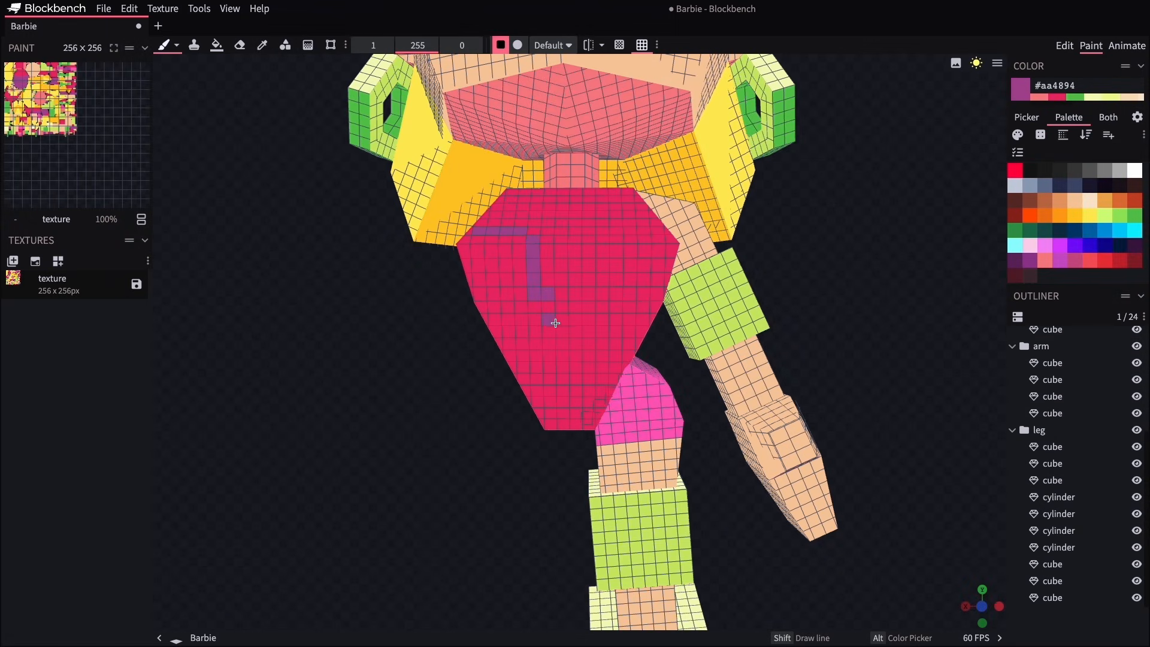
pyautogui.moveTo(556, 338); pyautogui.dragTo(544, 260)
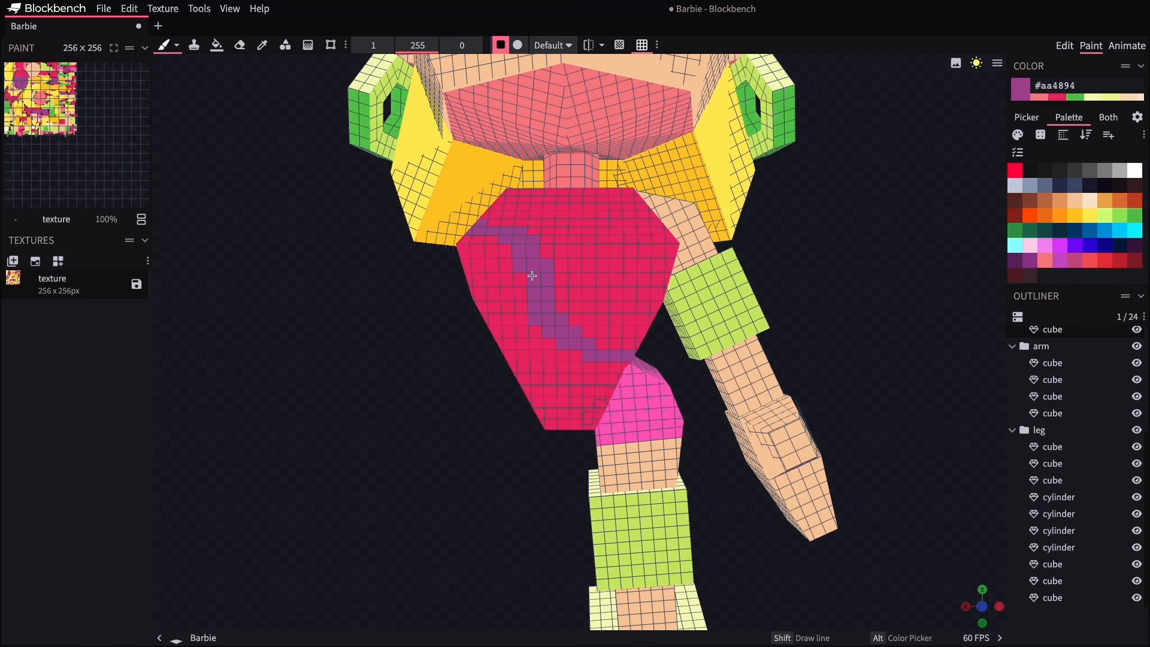
# Paint a blue #0098dc band and squiggle on the torso's front, plus a light green #cce869 edge along the band's lower end
pyautogui.click(1105, 231)
pyautogui.moveTo(491, 239); pyautogui.dragTo(550, 353)
pyautogui.click(479, 239)
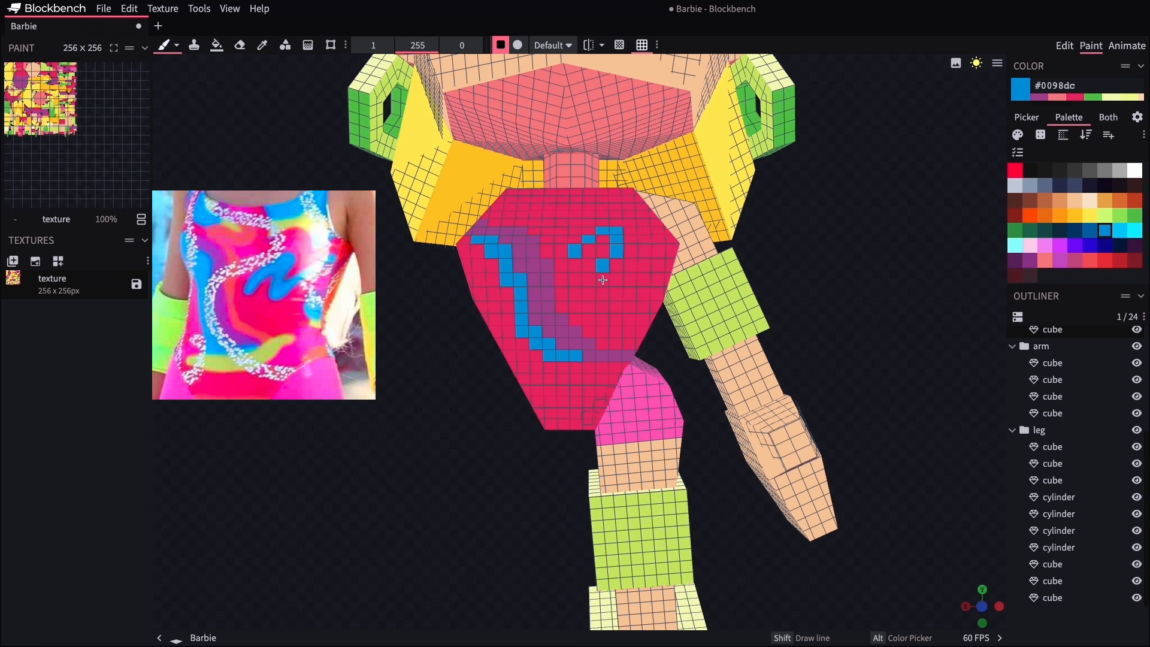
pyautogui.moveTo(645, 263); pyautogui.dragTo(657, 252)
pyautogui.keyDown('alt'); pyautogui.click(689, 283); pyautogui.keyUp('alt')
pyautogui.moveTo(524, 344); pyautogui.dragTo(543, 365)
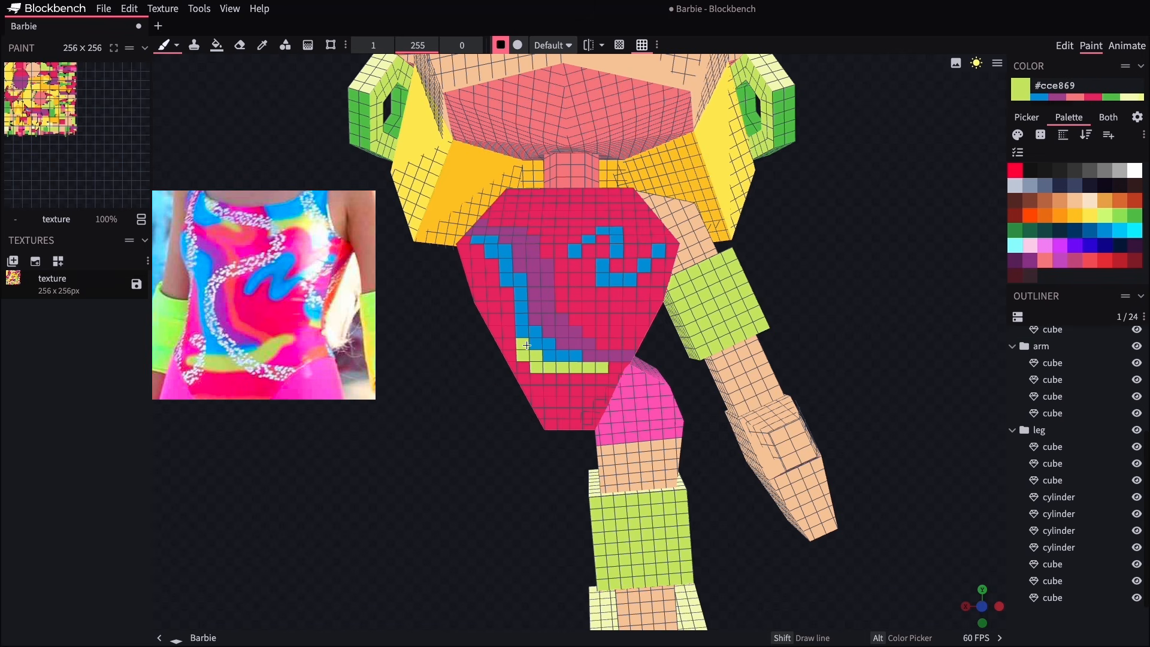
# Dot a broken trail of pale yellow #f4f9bb pixels along the purple band and sample the torso's colour
pyautogui.keyDown('alt'); pyautogui.click(372, 77); pyautogui.keyUp('alt')
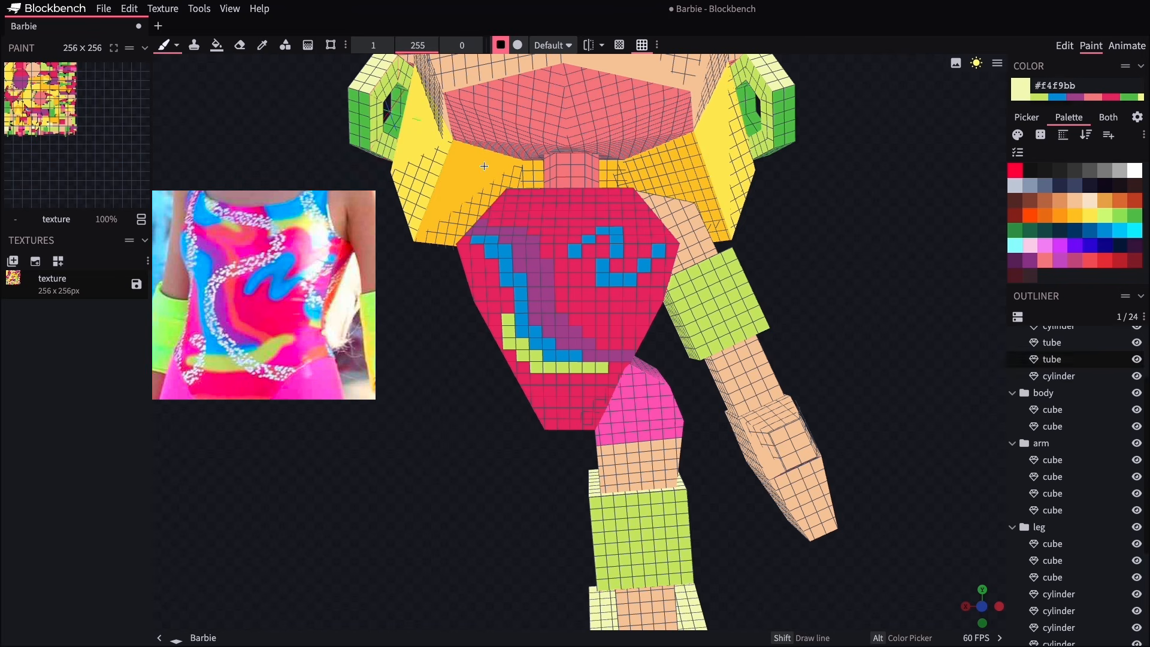
pyautogui.click(508, 214)
pyautogui.click(535, 319)
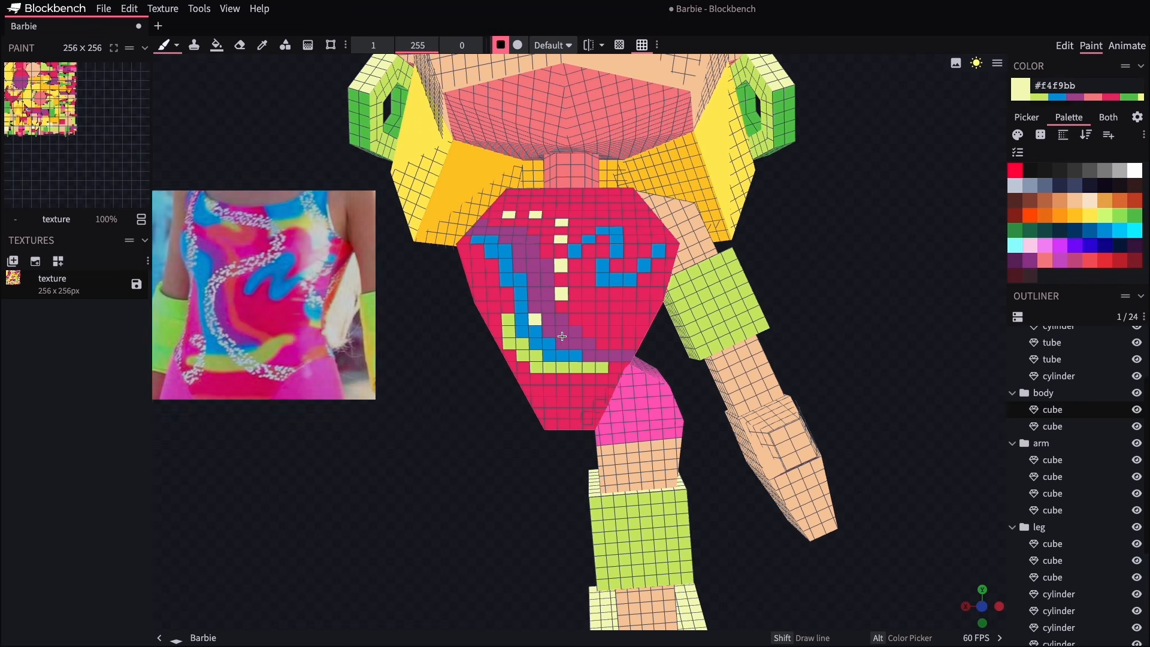
pyautogui.click(550, 343)
pyautogui.click(576, 355)
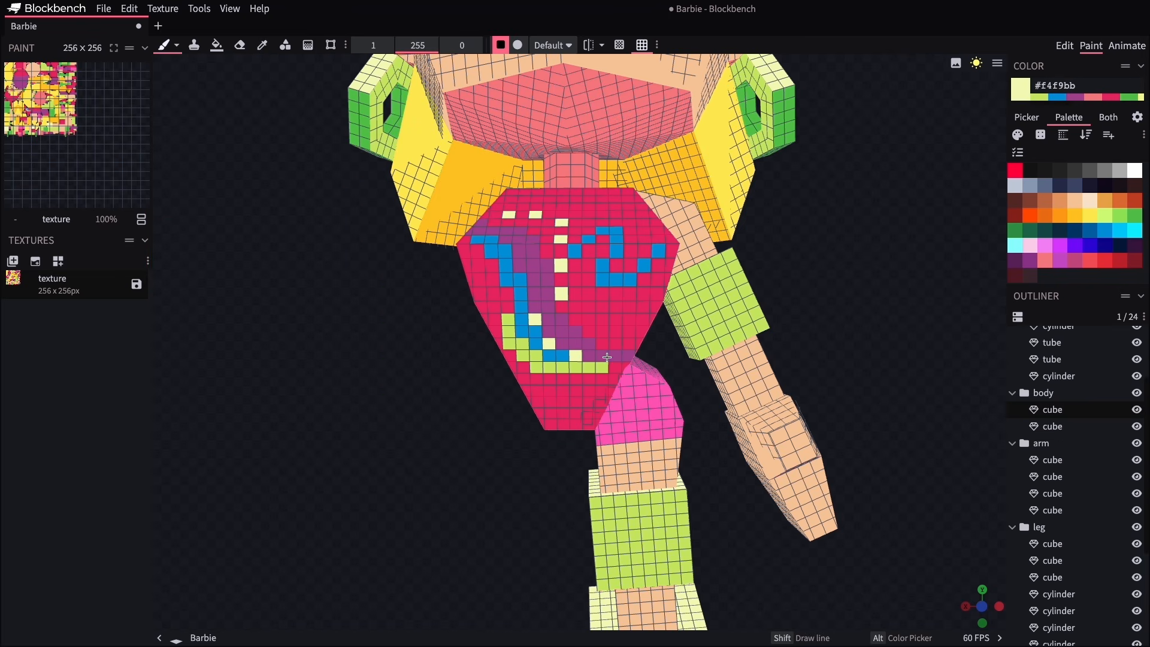
pyautogui.click(561, 315)
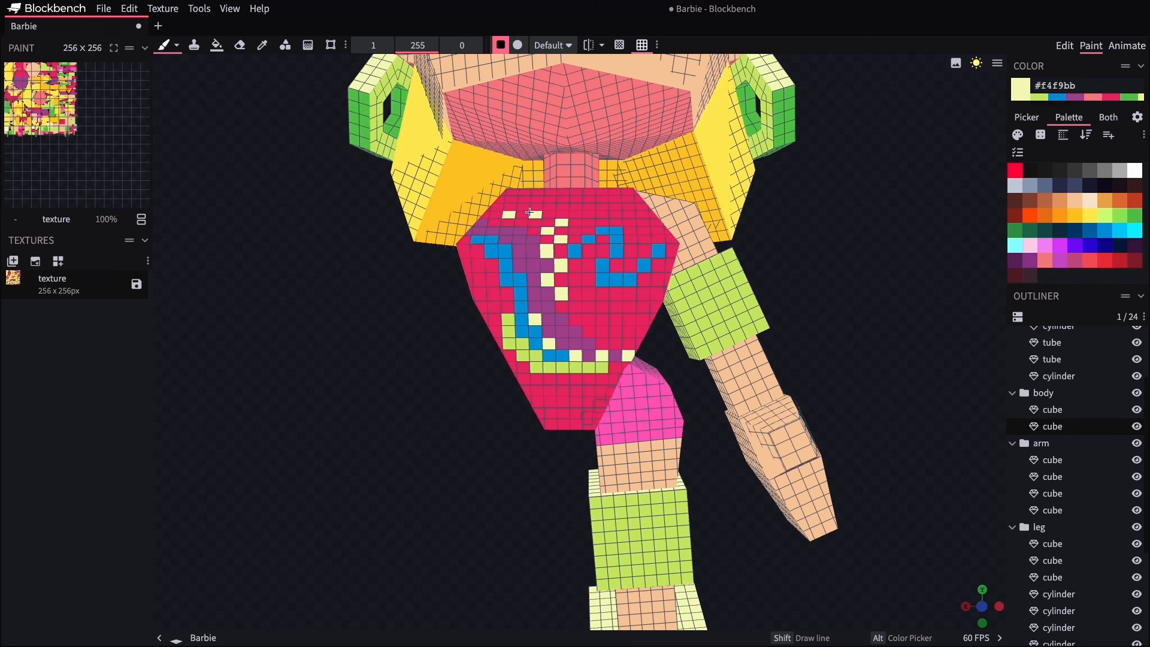
pyautogui.keyDown('alt'); pyautogui.click(497, 215); pyautogui.keyUp('alt')
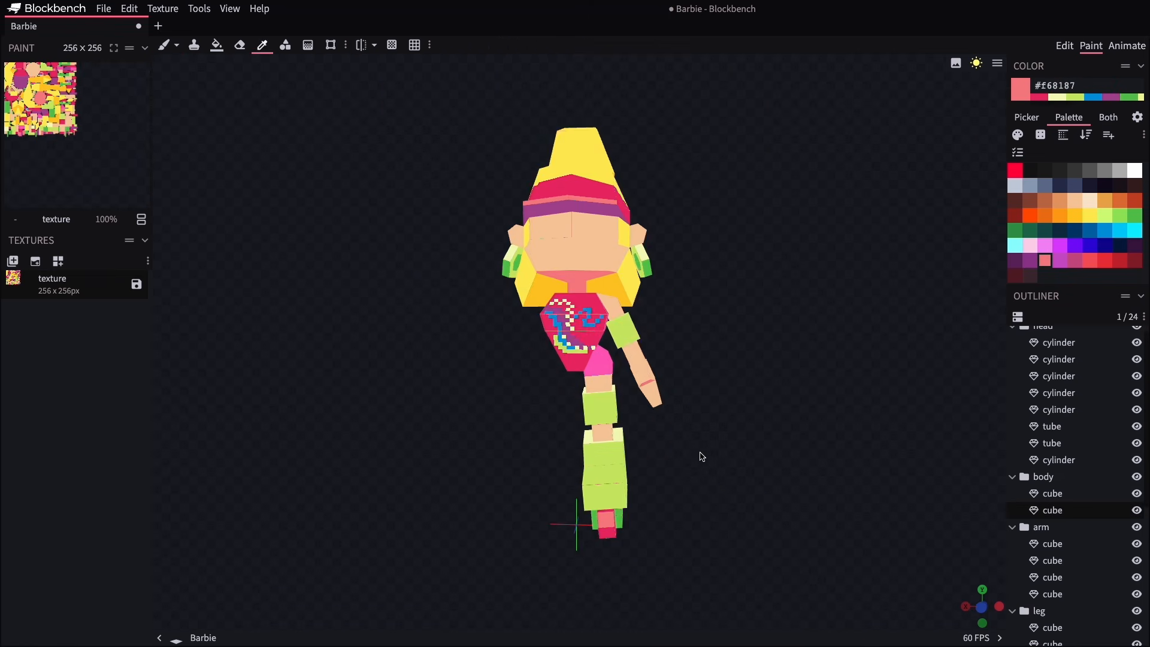
# Thicken the blue #0098dc band on the front of the torso
pyautogui.moveTo(698, 457); pyautogui.dragTo(764, 458)
pyautogui.moveTo(462, 450); pyautogui.dragTo(482, 457)
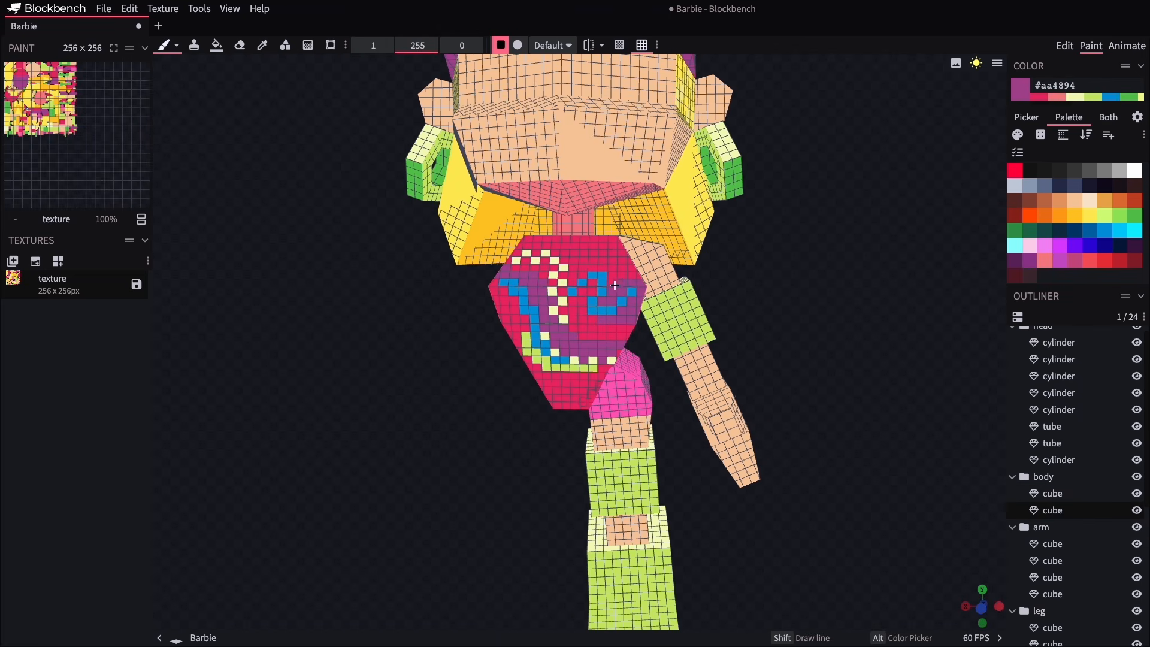
pyautogui.keyDown('alt'); pyautogui.click(535, 317); pyautogui.keyUp('alt')
pyautogui.moveTo(534, 310); pyautogui.dragTo(543, 326)
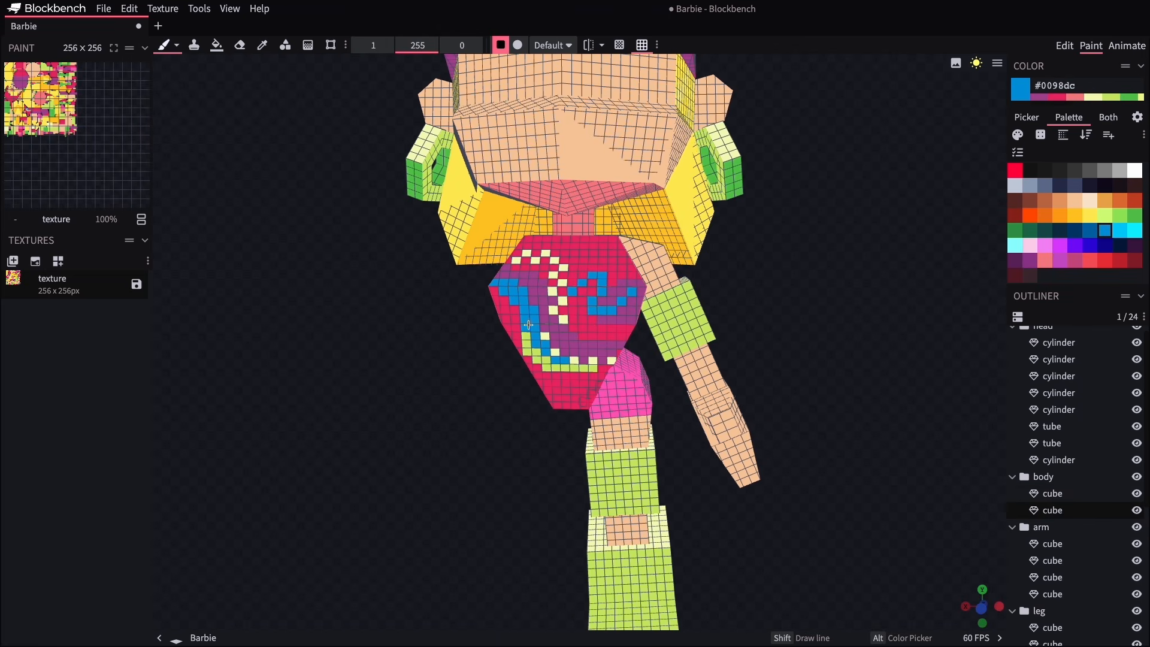
# Paint a continuous light green #cce869 trail over the pale dots along the purple band and lower edge on the torso's front
pyautogui.moveTo(778, 359); pyautogui.dragTo(786, 359)
pyautogui.click(1112, 97)
pyautogui.moveTo(585, 375); pyautogui.dragTo(610, 367)
pyautogui.moveTo(573, 310)
pyautogui.mouseDown()
pyautogui.moveTo(530, 264)
pyautogui.moveTo(596, 344)
pyautogui.mouseUp()
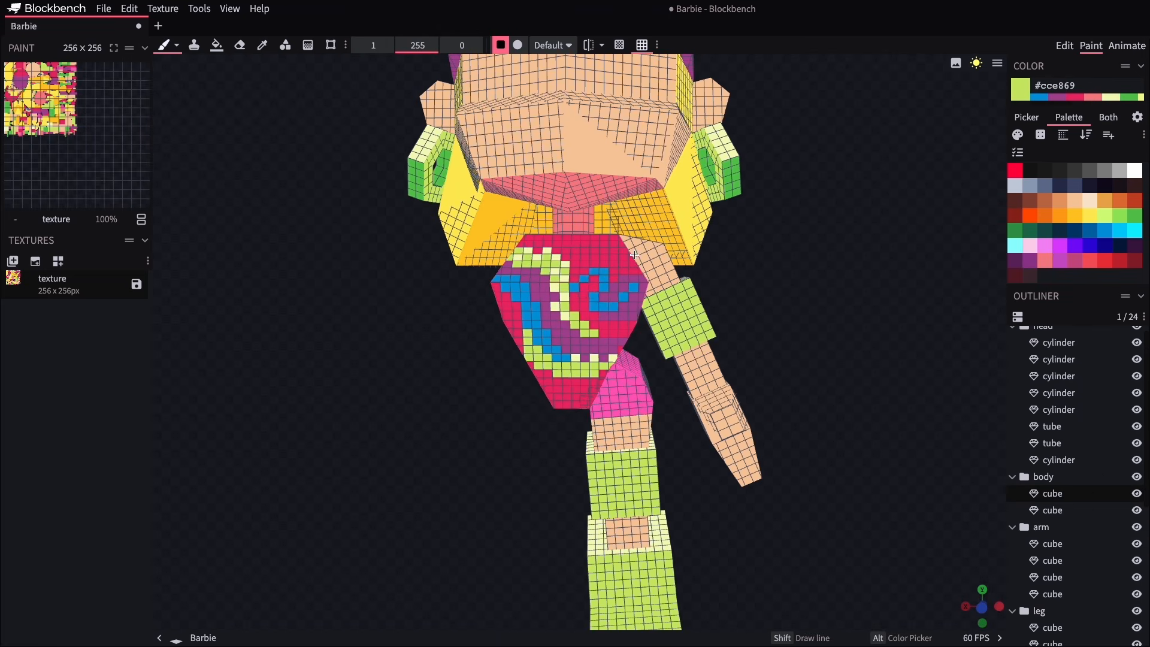
# Rework the blue squiggle on the torso's front and paint a #f68187 neckline patch below the neck
pyautogui.keyDown('alt'); pyautogui.click(609, 282); pyautogui.keyUp('alt')
pyautogui.moveTo(779, 300)
pyautogui.mouseDown()
pyautogui.moveTo(793, 288)
pyautogui.moveTo(779, 306)
pyautogui.mouseUp()
pyautogui.keyDown('alt'); pyautogui.click(605, 258); pyautogui.keyUp('alt')
pyautogui.click(1044, 260)
pyautogui.moveTo(598, 246)
pyautogui.mouseDown()
pyautogui.moveTo(551, 268)
pyautogui.moveTo(589, 248)
pyautogui.mouseUp()
pyautogui.moveTo(779, 299)
pyautogui.mouseDown()
pyautogui.moveTo(771, 326)
pyautogui.moveTo(778, 311)
pyautogui.mouseUp()
# Fill gaps in the torso's curved band with purple #aa4894 and touch up its light green #cce869 edge
pyautogui.keyDown('alt'); pyautogui.click(546, 297); pyautogui.keyUp('alt')
pyautogui.moveTo(560, 300); pyautogui.dragTo(559, 319)
pyautogui.moveTo(540, 274); pyautogui.dragTo(521, 267)
pyautogui.keyDown('alt'); pyautogui.click(523, 346); pyautogui.keyUp('alt')
pyautogui.click(530, 354)
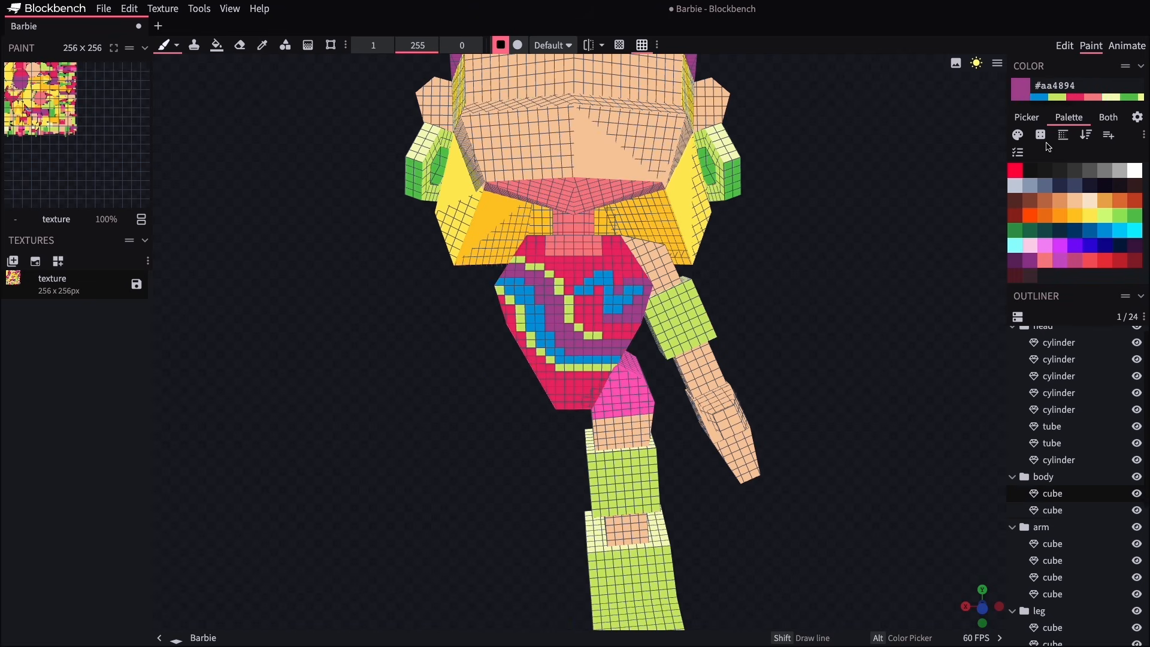
# Dot single pale yellow pixels across the open areas of the torso's swimsuit pattern
pyautogui.keyDown('alt'); pyautogui.click(579, 360); pyautogui.keyUp('alt')
pyautogui.click(588, 309)
pyautogui.click(552, 386)
pyautogui.click(621, 364)
pyautogui.click(619, 262)
pyautogui.click(531, 245)
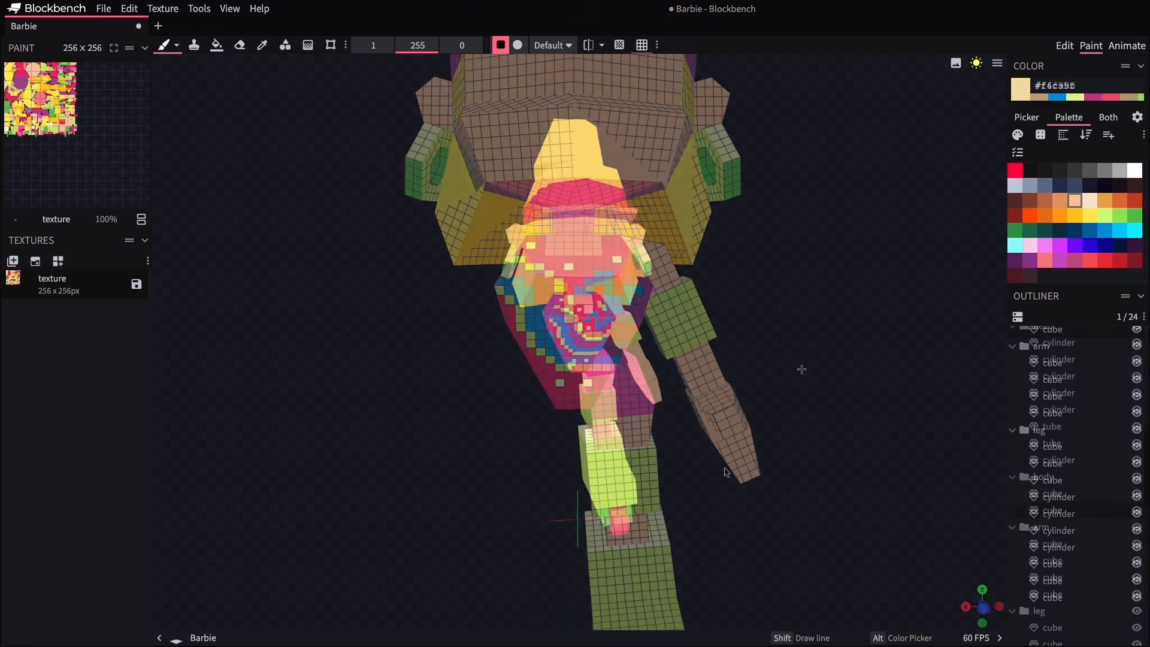
# Draw a straight #ffc825 shadow line on the side hair along the cap's edge
pyautogui.moveTo(661, 453); pyautogui.dragTo(768, 454)
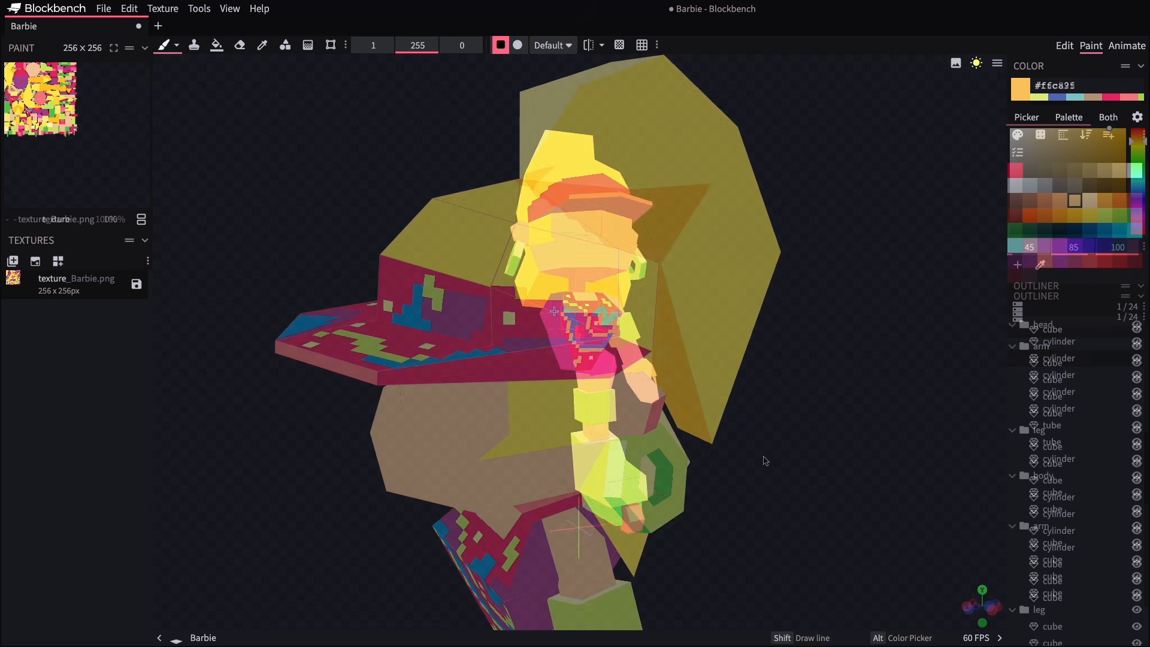
pyautogui.moveTo(885, 391); pyautogui.dragTo(839, 541)
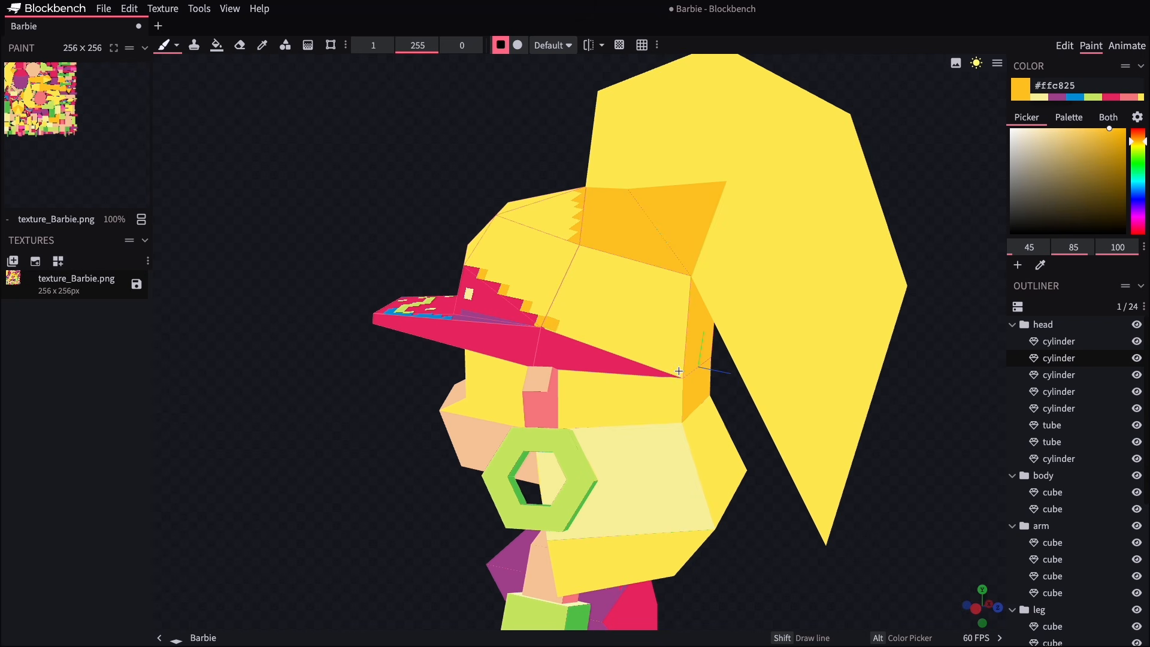
pyautogui.moveTo(365, 497); pyautogui.dragTo(660, 345)
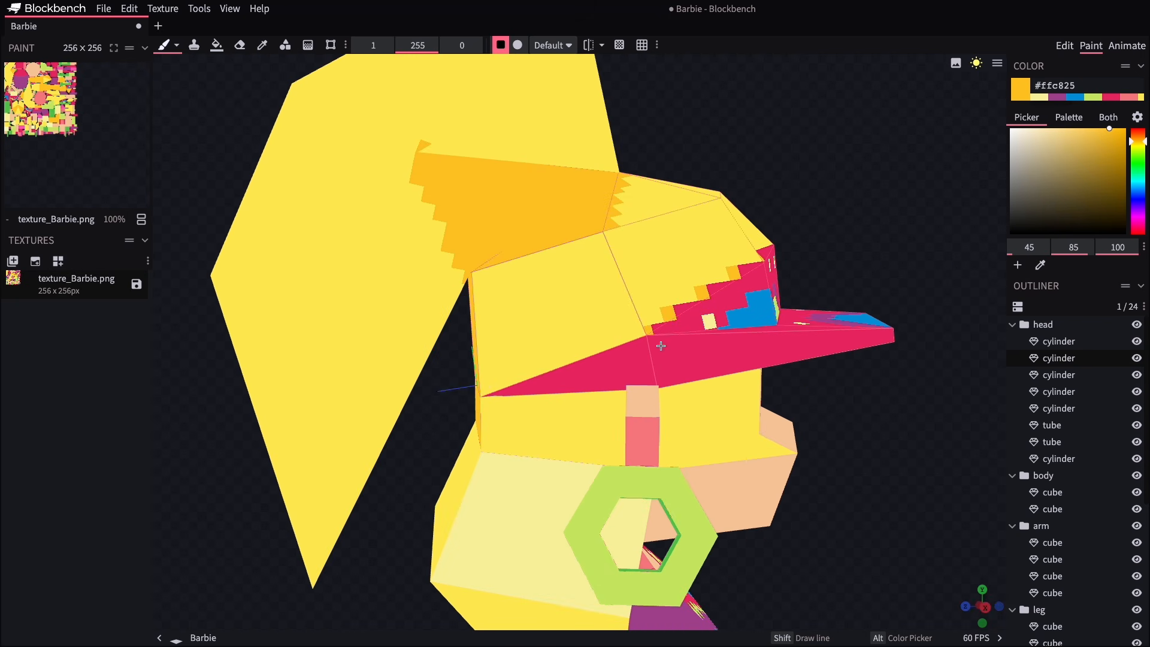
pyautogui.keyDown('shift'); pyautogui.click(483, 388); pyautogui.keyUp('shift')
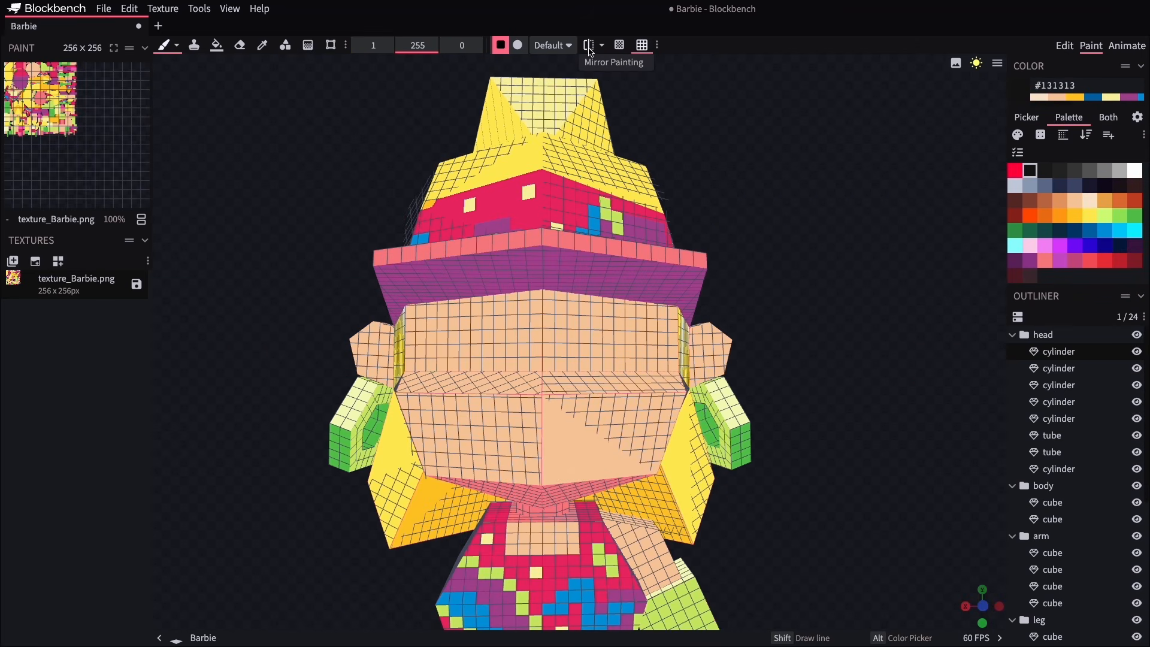
# Enable mirror painting and paint the eyes with black #131313 pupils and #f9e6cf whites on the upper face
pyautogui.click(590, 46)
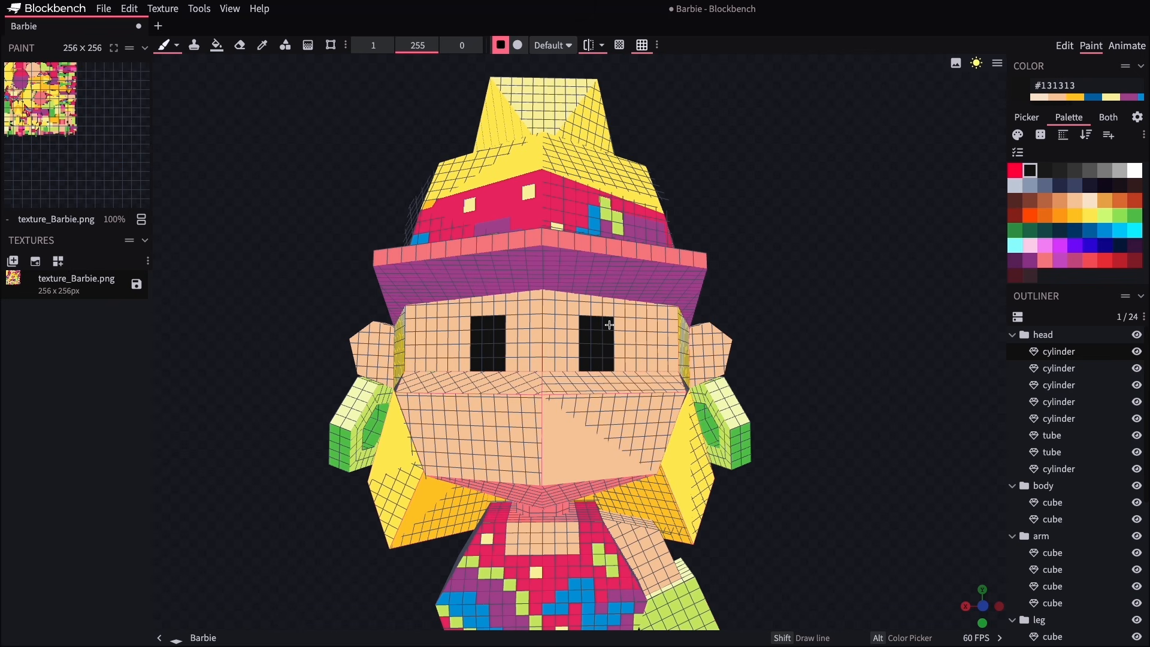
pyautogui.moveTo(609, 324); pyautogui.dragTo(625, 366)
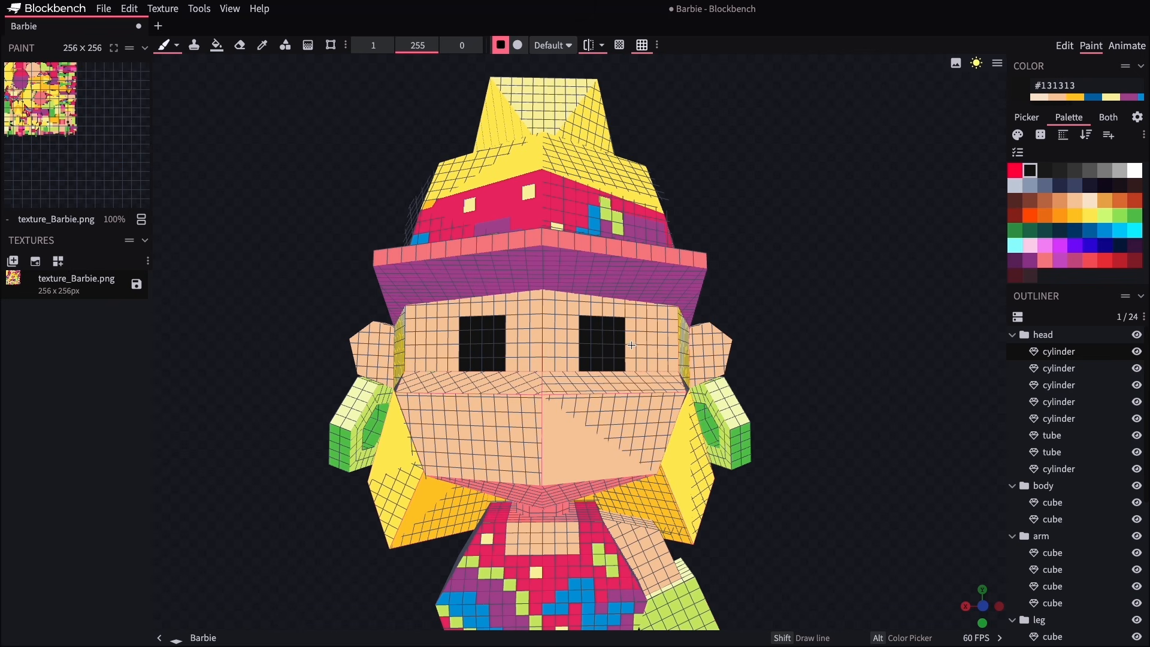
pyautogui.click(1090, 202)
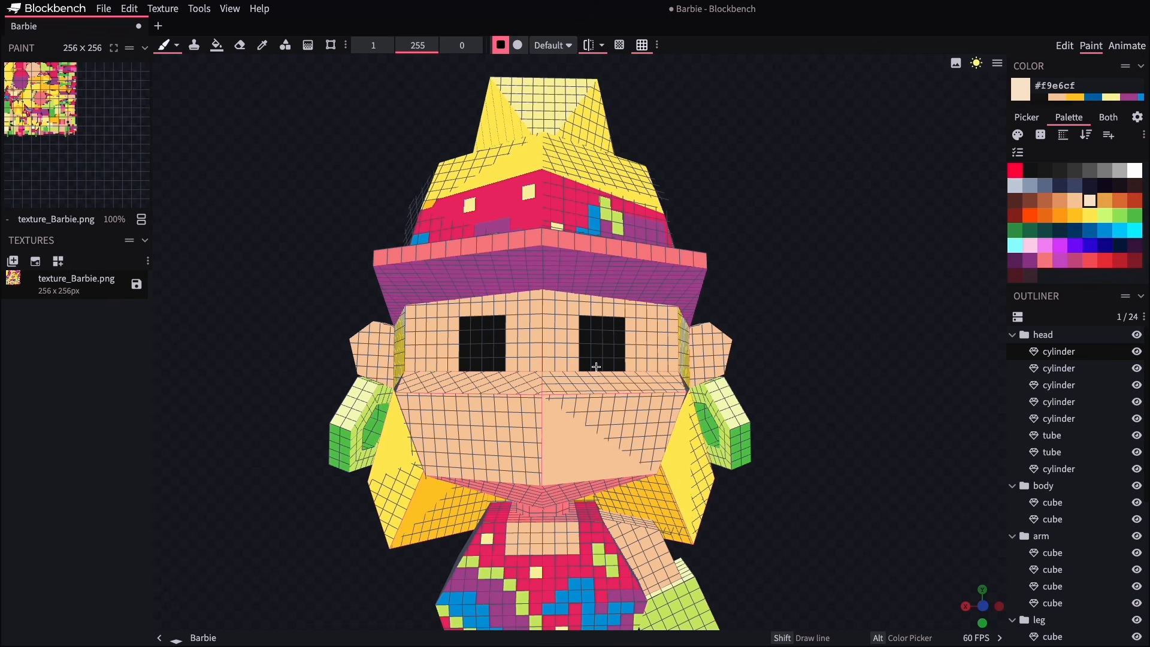
pyautogui.moveTo(573, 336); pyautogui.dragTo(573, 366)
pyautogui.moveTo(630, 324)
pyautogui.mouseDown()
pyautogui.moveTo(630, 353)
pyautogui.moveTo(643, 329)
pyautogui.moveTo(642, 354)
pyautogui.mouseUp()
# Paint black #131313 lashes around both eyes and trim them with the skin colour #f6ca9f
pyautogui.click(1040, 97)
pyautogui.moveTo(573, 322)
pyautogui.mouseDown()
pyautogui.moveTo(639, 311)
pyautogui.moveTo(662, 365)
pyautogui.mouseUp()
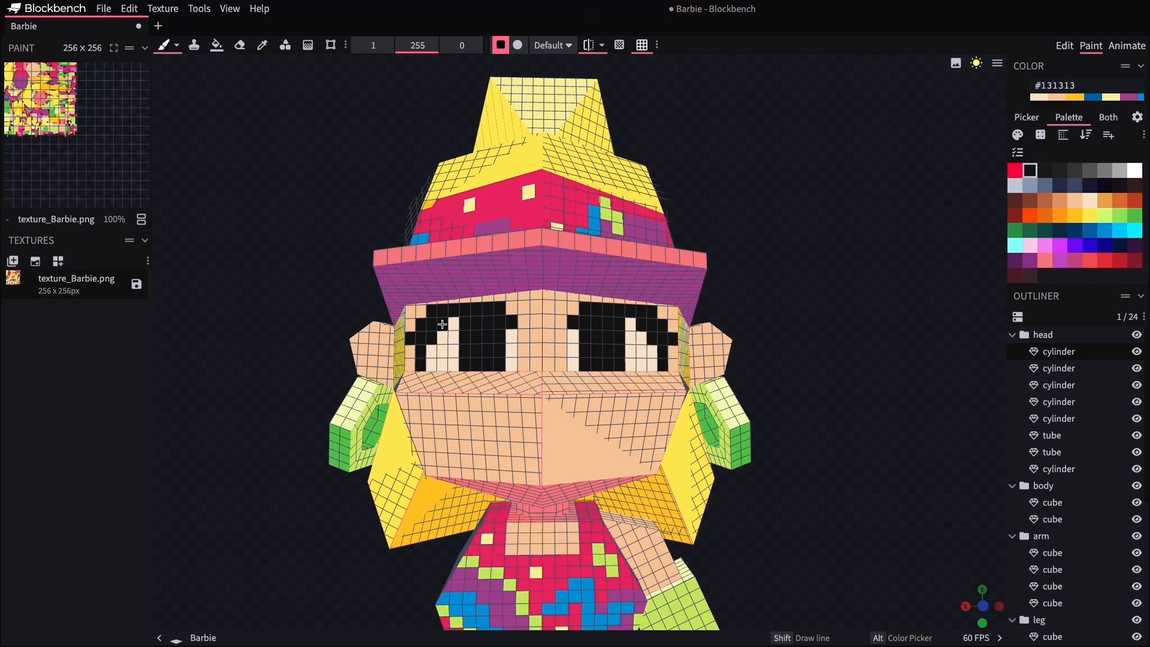
pyautogui.click(1057, 97)
pyautogui.moveTo(663, 325); pyautogui.dragTo(642, 311)
pyautogui.click(585, 309)
# Turn off mirror painting and add one #f9e6cf highlight pixel to each pupil
pyautogui.click(1057, 97)
pyautogui.click(596, 324)
pyautogui.hotkey('ctrl', 'z')
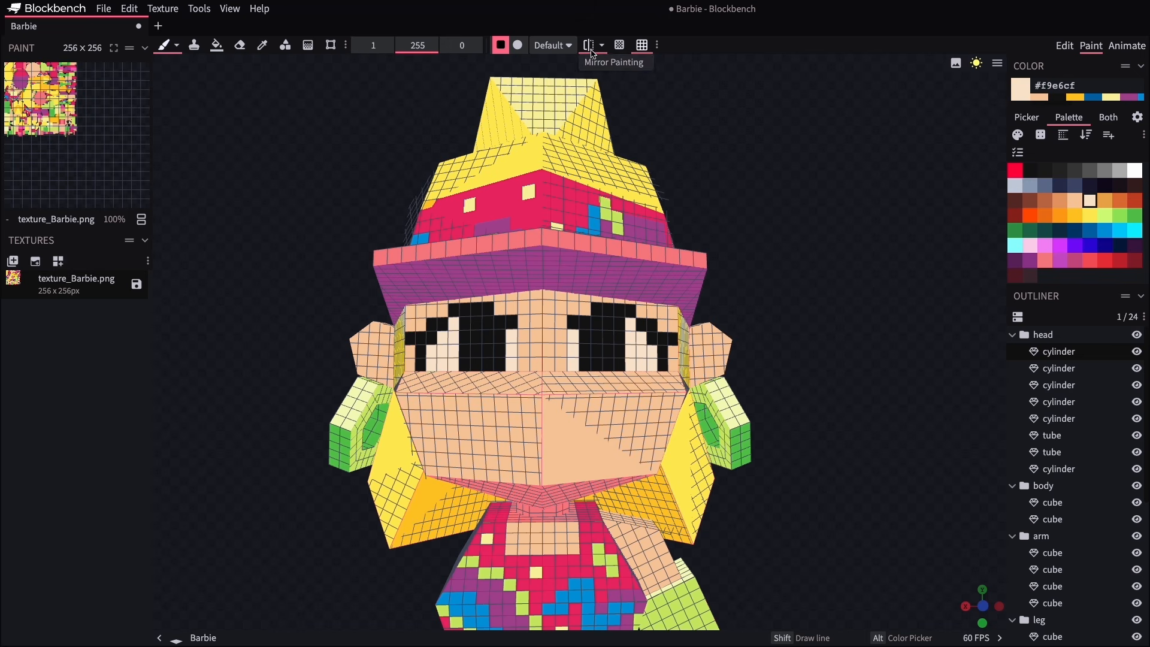
pyautogui.click(591, 50)
pyautogui.click(597, 324)
pyautogui.click(477, 323)
# Paint the lower part of both irises blue #0069aa and cover the lower outer lash pixels with skin colour #f6ca9f
pyautogui.click(1089, 231)
pyautogui.moveTo(617, 354); pyautogui.dragTo(584, 360)
pyautogui.moveTo(500, 359); pyautogui.dragTo(465, 358)
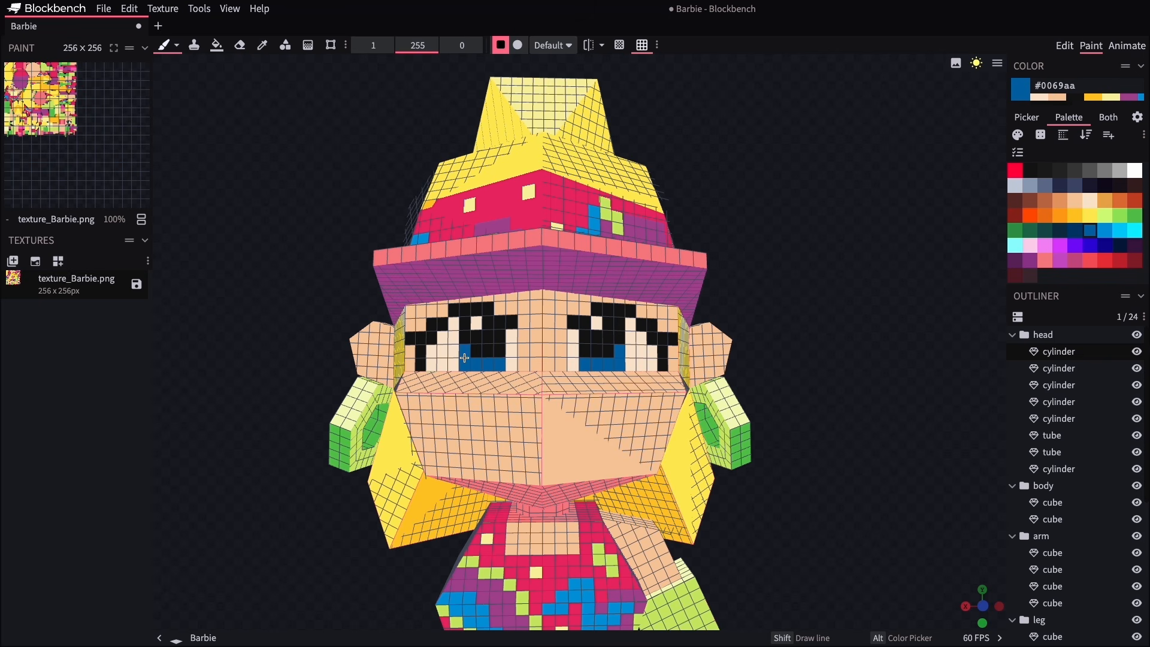
pyautogui.keyDown('alt'); pyautogui.click(672, 358); pyautogui.keyUp('alt')
pyautogui.moveTo(663, 352); pyautogui.dragTo(663, 365)
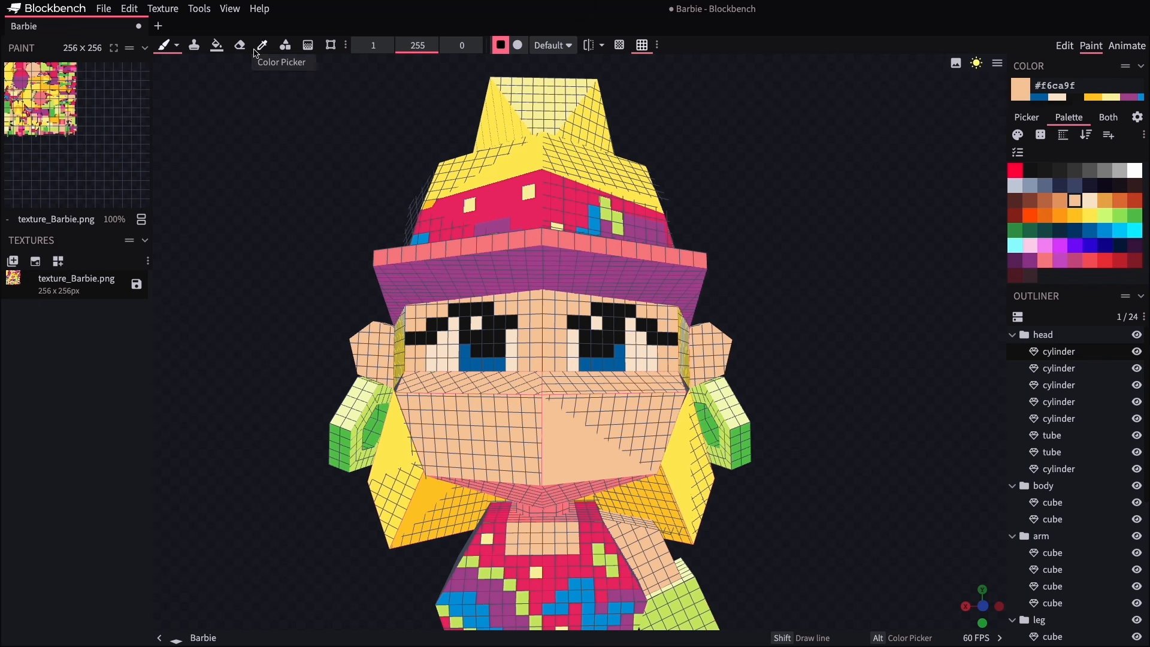
# Shade the forehead, the area above the lashes and the nose bridge with #f68187
pyautogui.keyDown('alt'); pyautogui.click(413, 253); pyautogui.keyUp('alt')
pyautogui.moveTo(442, 311); pyautogui.dragTo(411, 326)
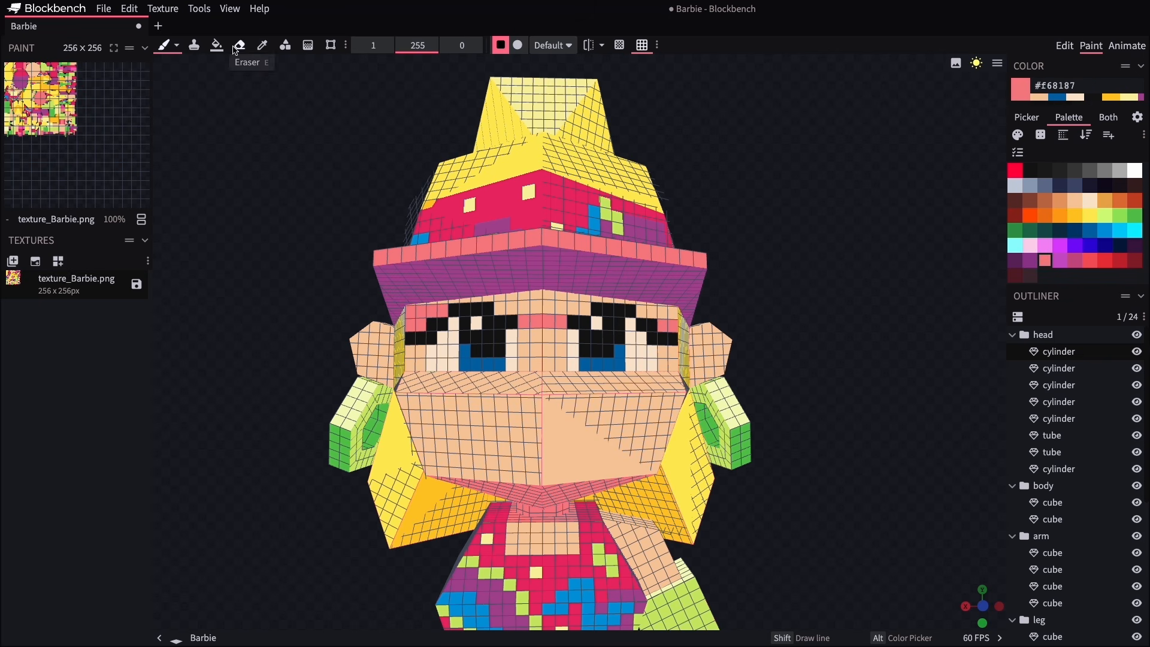
pyautogui.click(217, 46)
pyautogui.click(373, 46)
pyautogui.click(400, 99)
pyautogui.click(523, 303)
pyautogui.click(565, 303)
pyautogui.click(164, 46)
pyautogui.moveTo(525, 335); pyautogui.dragTo(561, 335)
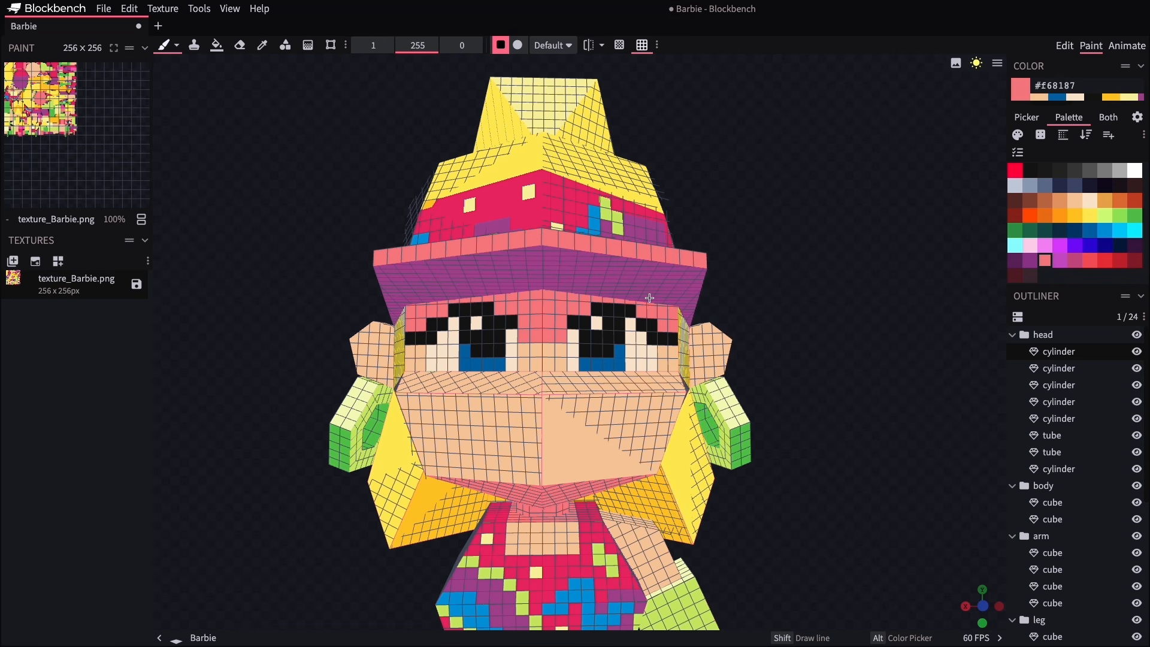
# Extend the eye highlights and inner corners with #f9e6cf and shade the eye whites with #c7cfdd
pyautogui.keyDown('alt'); pyautogui.click(627, 360); pyautogui.keyUp('alt')
pyautogui.keyDown('alt'); pyautogui.click(636, 325); pyautogui.keyUp('alt')
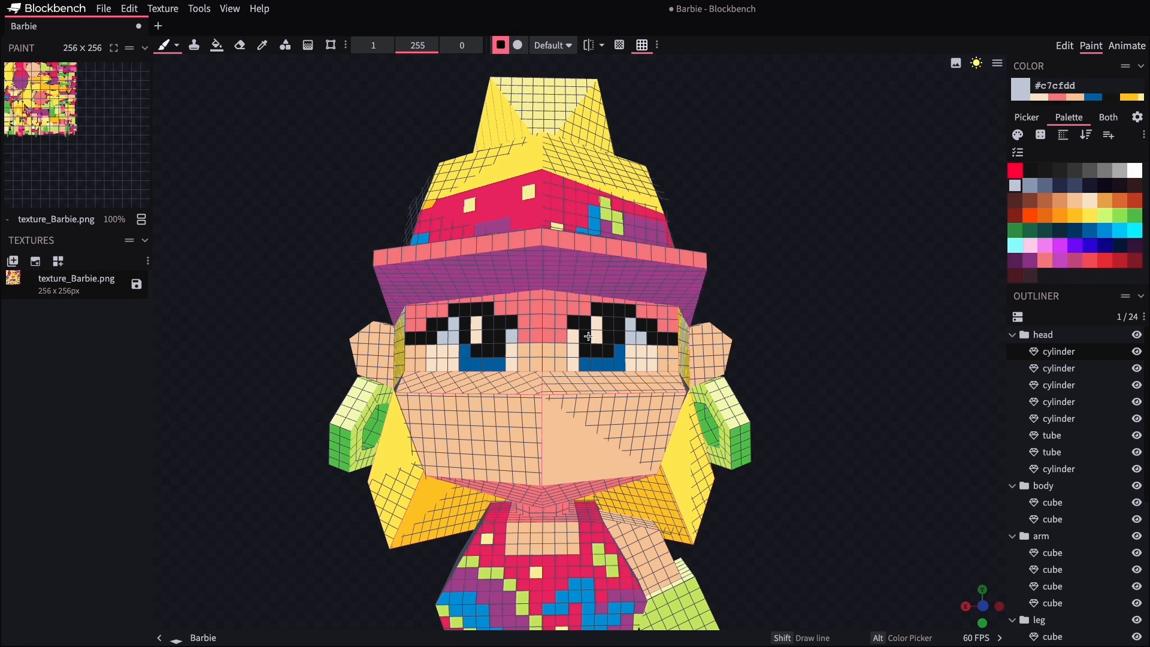
pyautogui.click(573, 337)
pyautogui.click(1075, 200)
pyautogui.moveTo(672, 339); pyautogui.dragTo(662, 338)
pyautogui.moveTo(421, 338); pyautogui.dragTo(410, 338)
pyautogui.click(1015, 187)
pyautogui.moveTo(651, 337); pyautogui.dragTo(641, 325)
pyautogui.moveTo(443, 324); pyautogui.dragTo(431, 338)
# Paint an open mouth on the lower face with a black #131313 outline and #f9e6cf teeth
pyautogui.click(1029, 171)
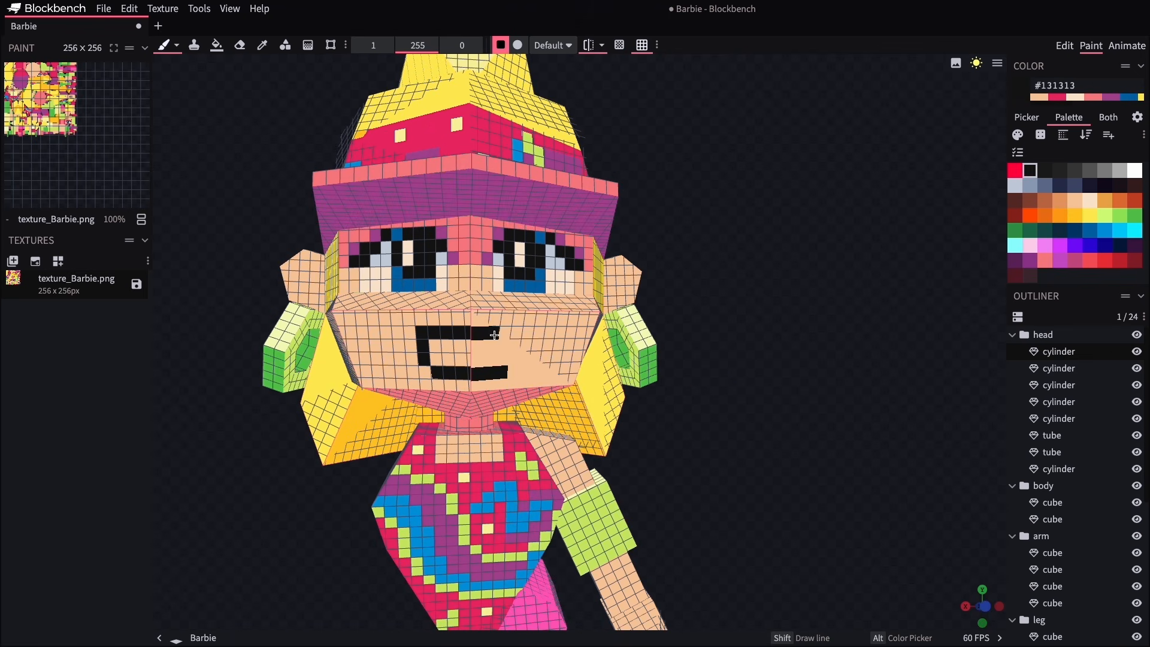
pyautogui.click(1089, 200)
pyautogui.moveTo(433, 333); pyautogui.dragTo(500, 330)
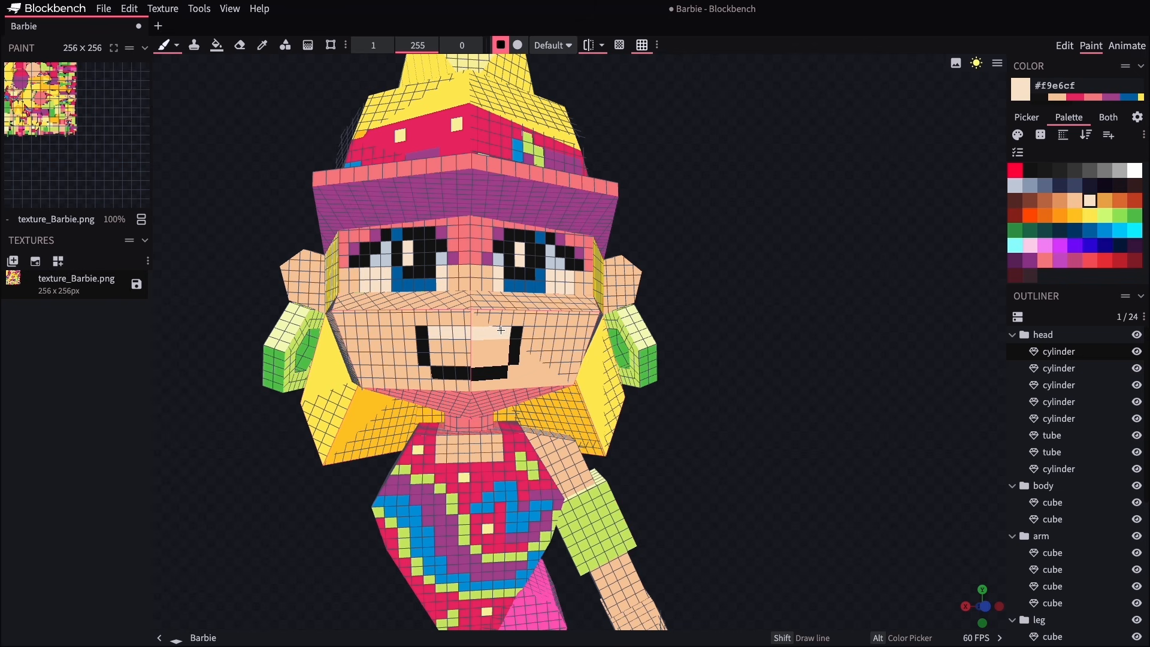
pyautogui.moveTo(451, 372); pyautogui.dragTo(492, 372)
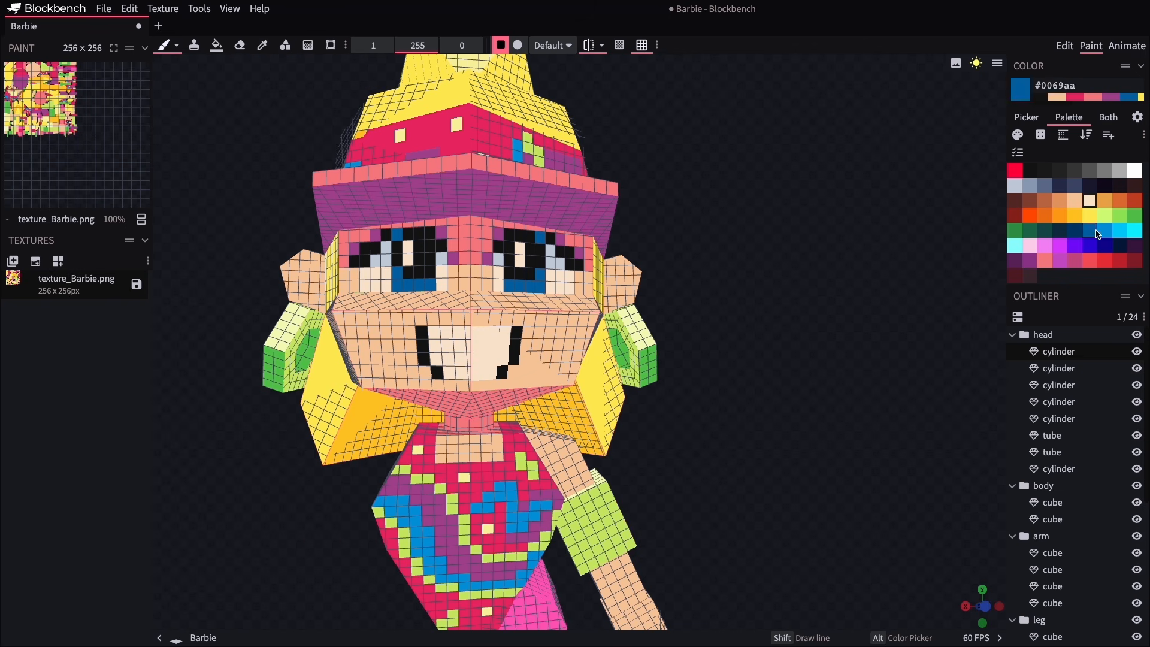
# Narrow the mouth's lower corners with skin colour #f6ca9f and paint a black #131313 bar beneath the teeth
pyautogui.click(1028, 172)
pyautogui.click(1074, 200)
pyautogui.click(514, 358)
pyautogui.click(1025, 171)
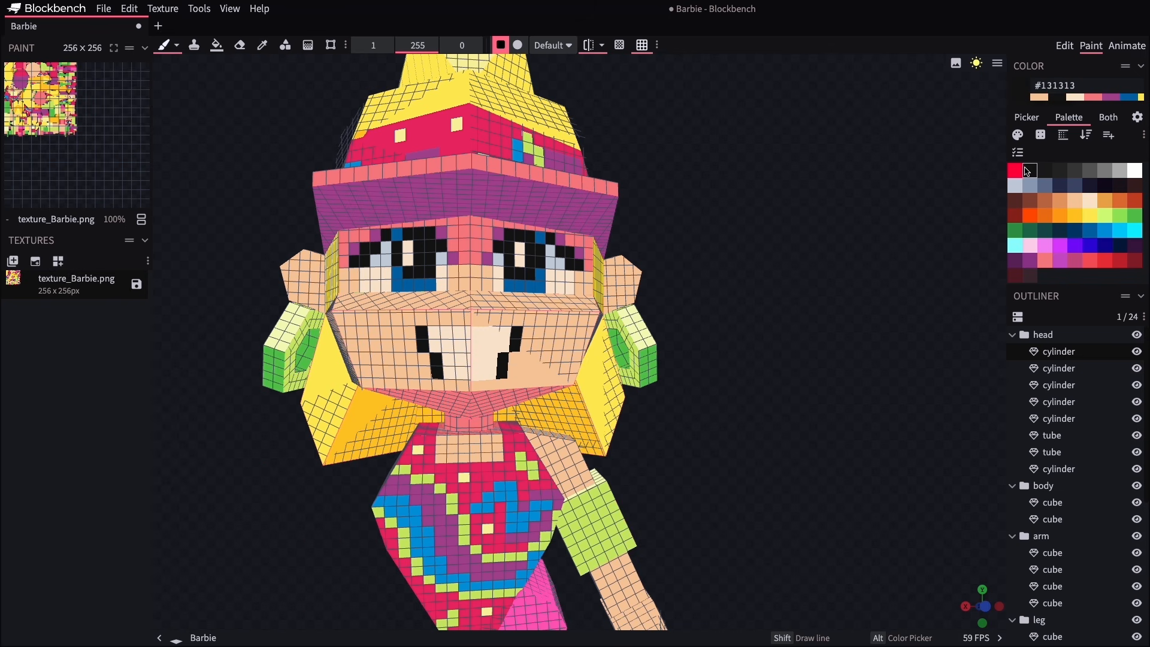
pyautogui.moveTo(441, 356)
pyautogui.mouseDown()
pyautogui.moveTo(479, 358)
pyautogui.moveTo(436, 346)
pyautogui.mouseUp()
pyautogui.hotkey('ctrl', 'z')
# Paint the tongue #e92969 in the lower mouth and hide the painting grid
pyautogui.click(1041, 98)
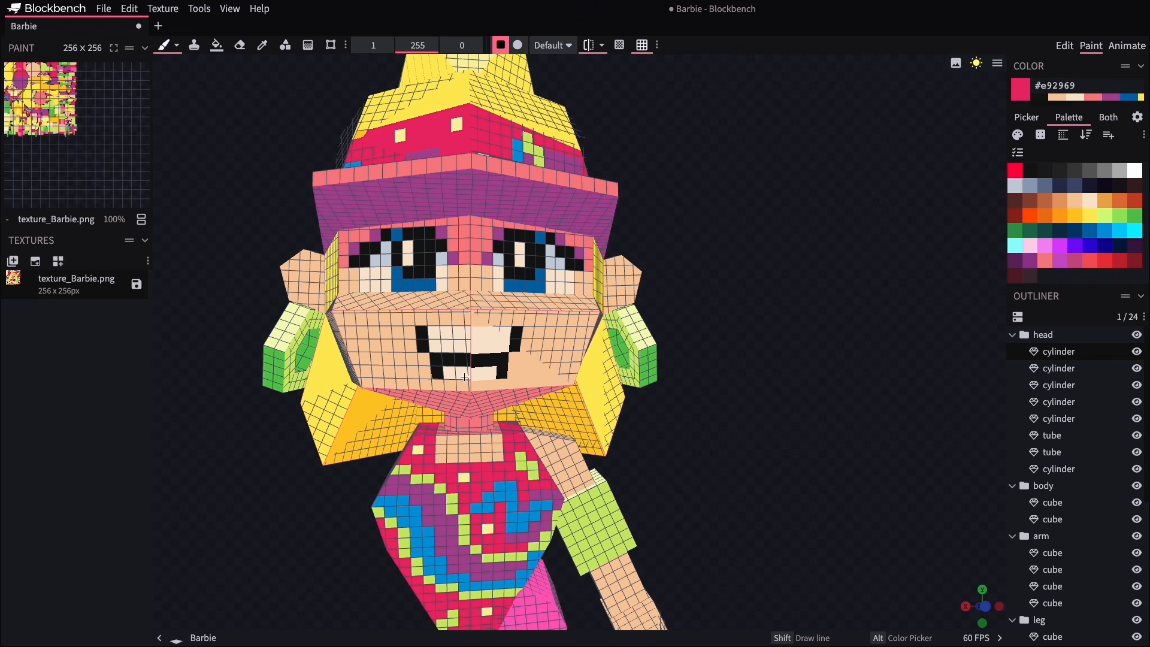
pyautogui.moveTo(720, 373); pyautogui.dragTo(737, 395)
pyautogui.click(643, 48)
pyautogui.moveTo(803, 237)
pyautogui.mouseDown()
pyautogui.moveTo(729, 254)
pyautogui.moveTo(712, 231)
pyautogui.moveTo(809, 241)
pyautogui.mouseUp()
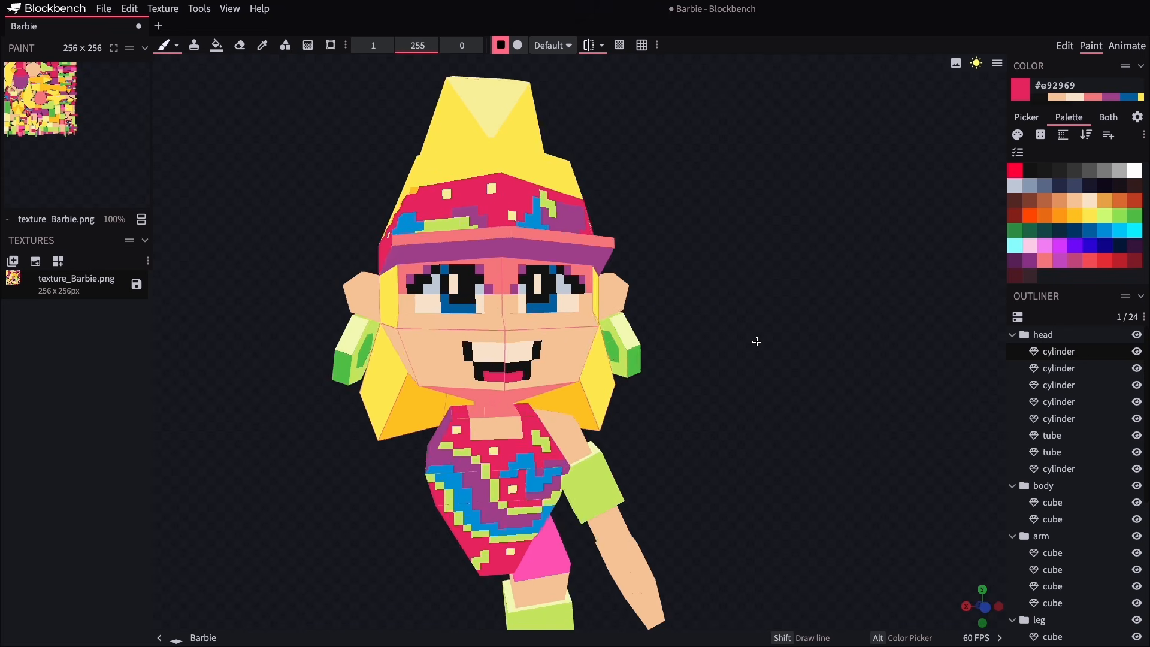
pyautogui.moveTo(755, 342); pyautogui.dragTo(788, 334)
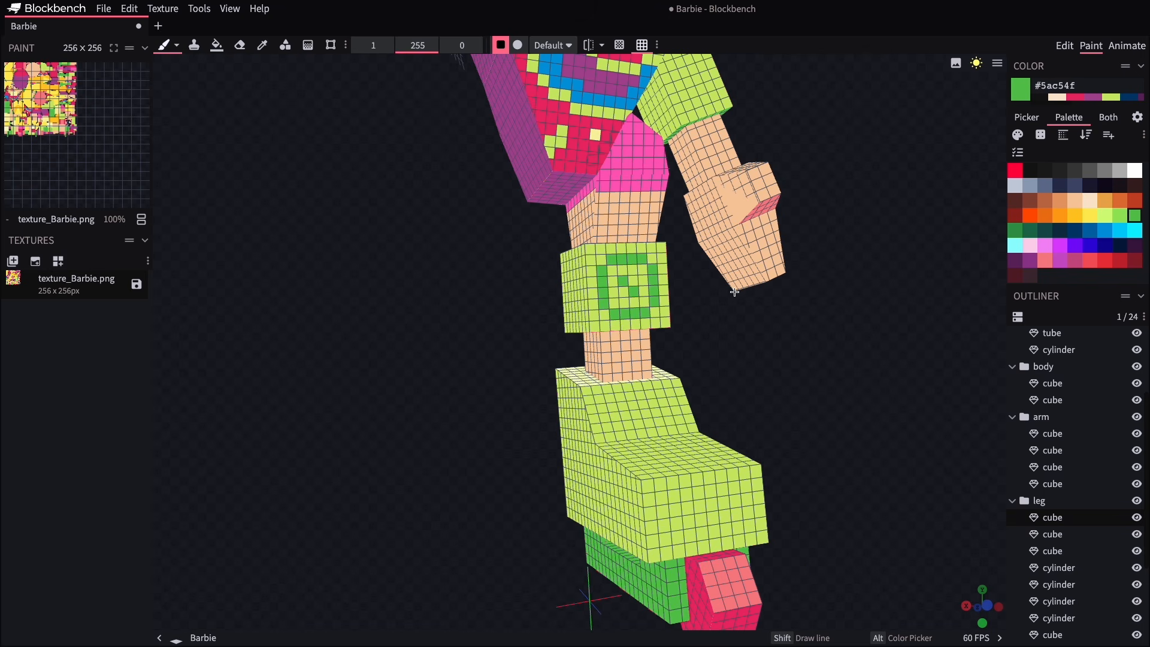
# Outline a tongue panel on the front of the skate boot in pale yellow #f4f9bb sampled from its collar
pyautogui.press('c')
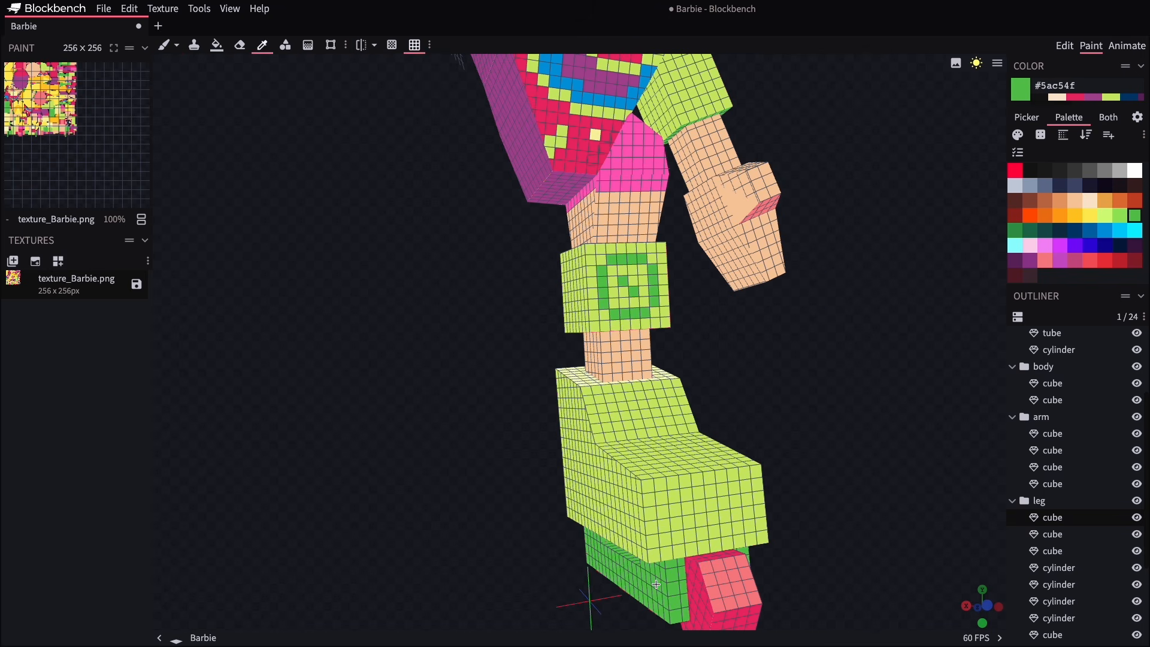
pyautogui.click(587, 377)
pyautogui.press('b')
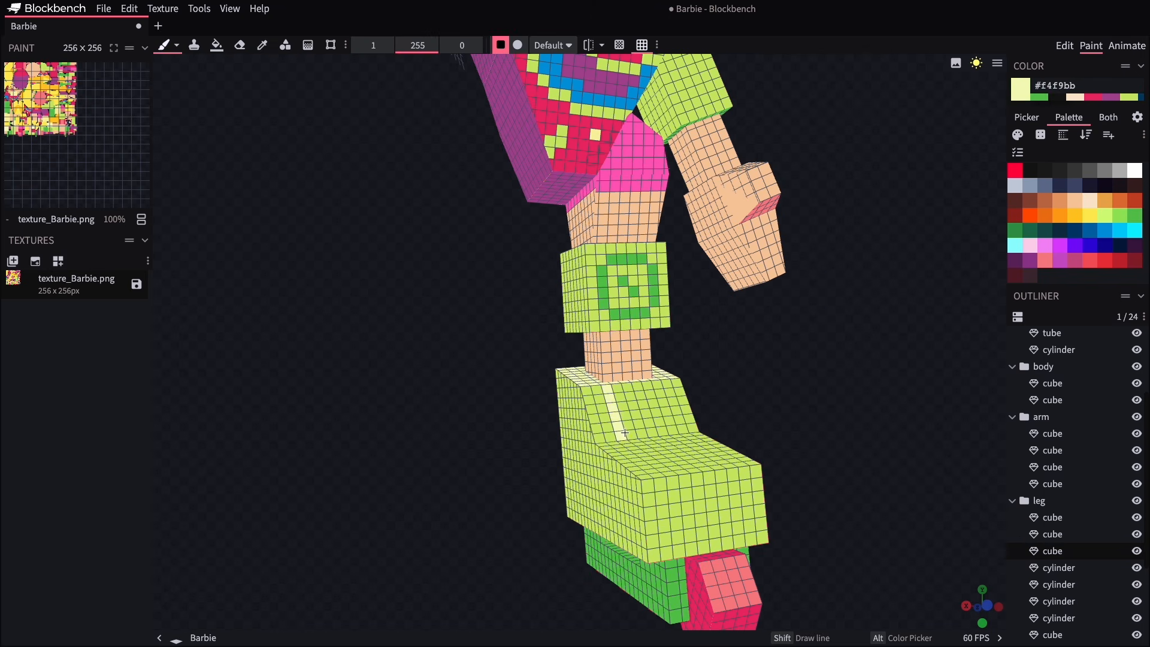
pyautogui.moveTo(625, 433); pyautogui.dragTo(667, 429)
pyautogui.moveTo(817, 421); pyautogui.dragTo(789, 439)
pyautogui.moveTo(596, 460); pyautogui.dragTo(599, 470)
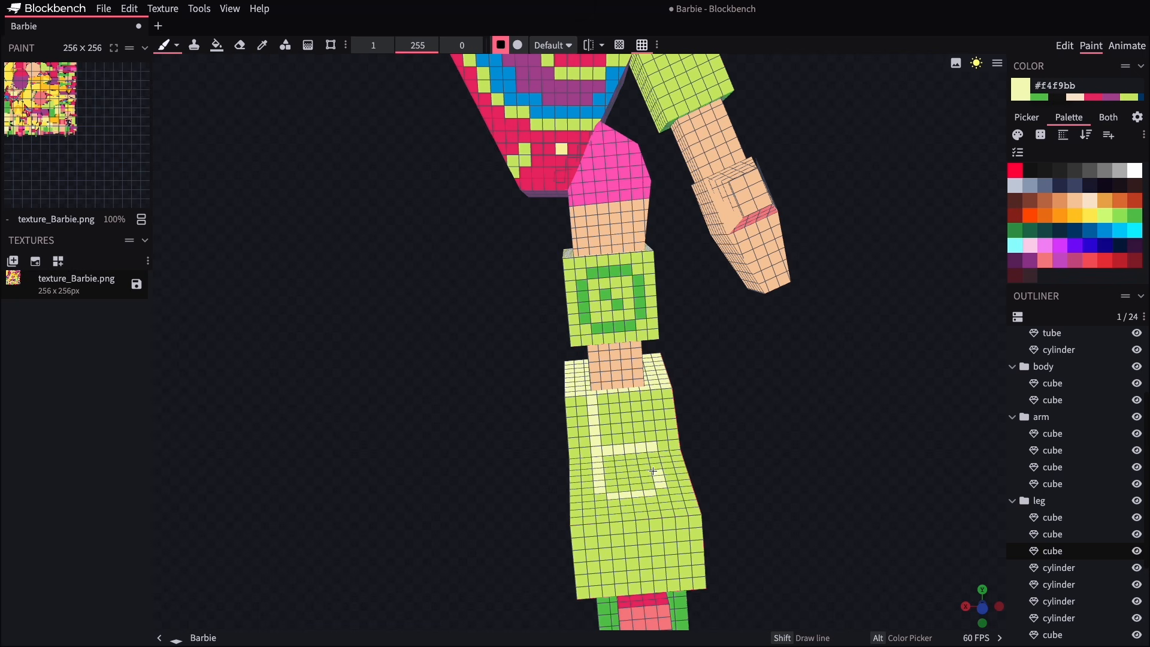
# Fill the outlined panel on the boot's front with pale yellow #f4f9bb
pyautogui.click(217, 45)
pyautogui.click(615, 412)
pyautogui.click(628, 472)
pyautogui.click(164, 45)
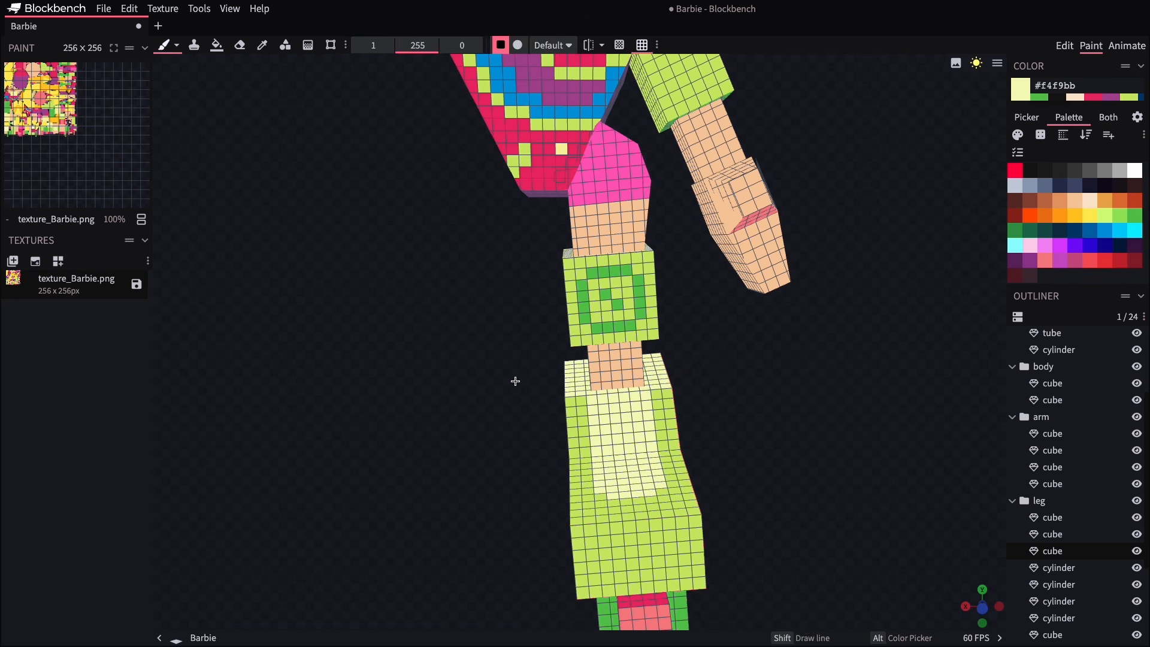
# Paint a #e92969 strap around the upper boot and matching laces across its pale yellow panel
pyautogui.click(263, 46)
pyautogui.keyDown('alt'); pyautogui.click(634, 605); pyautogui.keyUp('alt')
pyautogui.moveTo(520, 467); pyautogui.dragTo(556, 466)
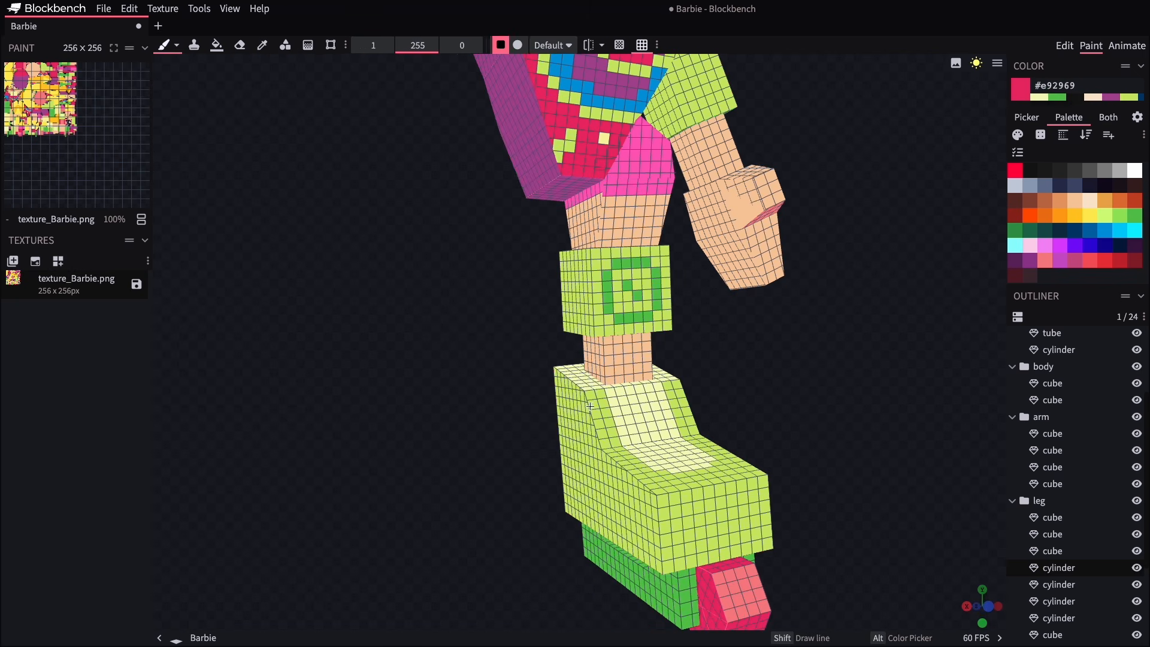
pyautogui.moveTo(594, 405); pyautogui.dragTo(603, 403)
pyautogui.hotkey('ctrl', 'z')
pyautogui.moveTo(684, 403)
pyautogui.mouseDown()
pyautogui.moveTo(618, 421)
pyautogui.moveTo(684, 401)
pyautogui.mouseUp()
pyautogui.moveTo(552, 406)
pyautogui.mouseDown()
pyautogui.moveTo(590, 403)
pyautogui.moveTo(553, 419)
pyautogui.mouseUp()
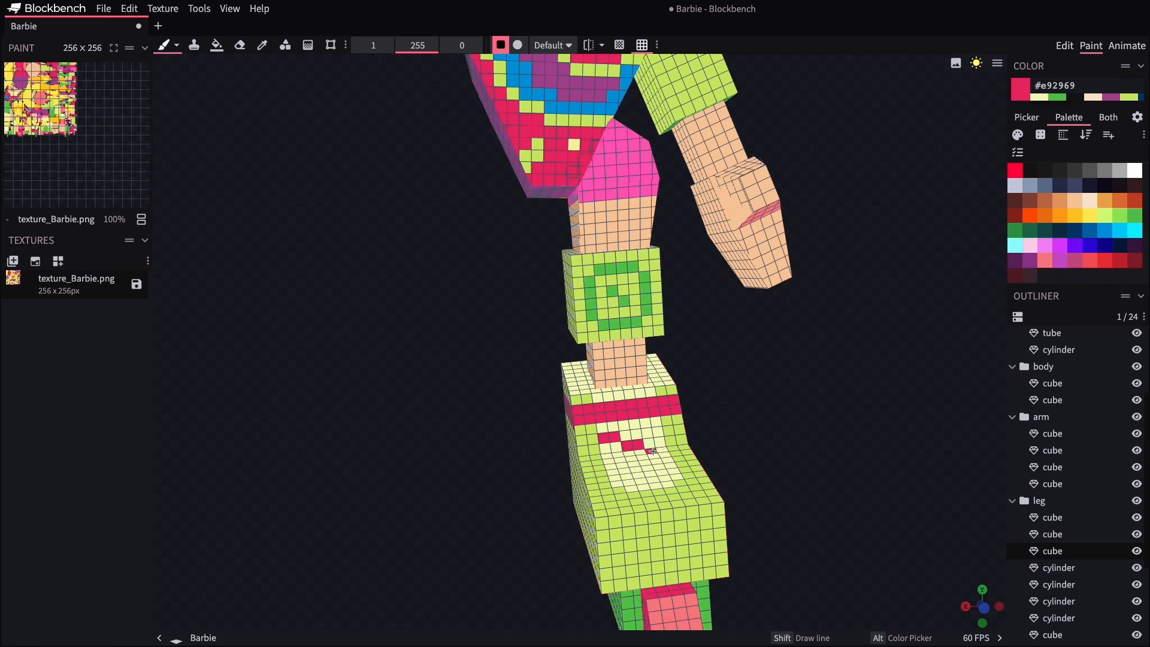
pyautogui.moveTo(632, 460); pyautogui.dragTo(644, 462)
pyautogui.moveTo(767, 426); pyautogui.dragTo(761, 453)
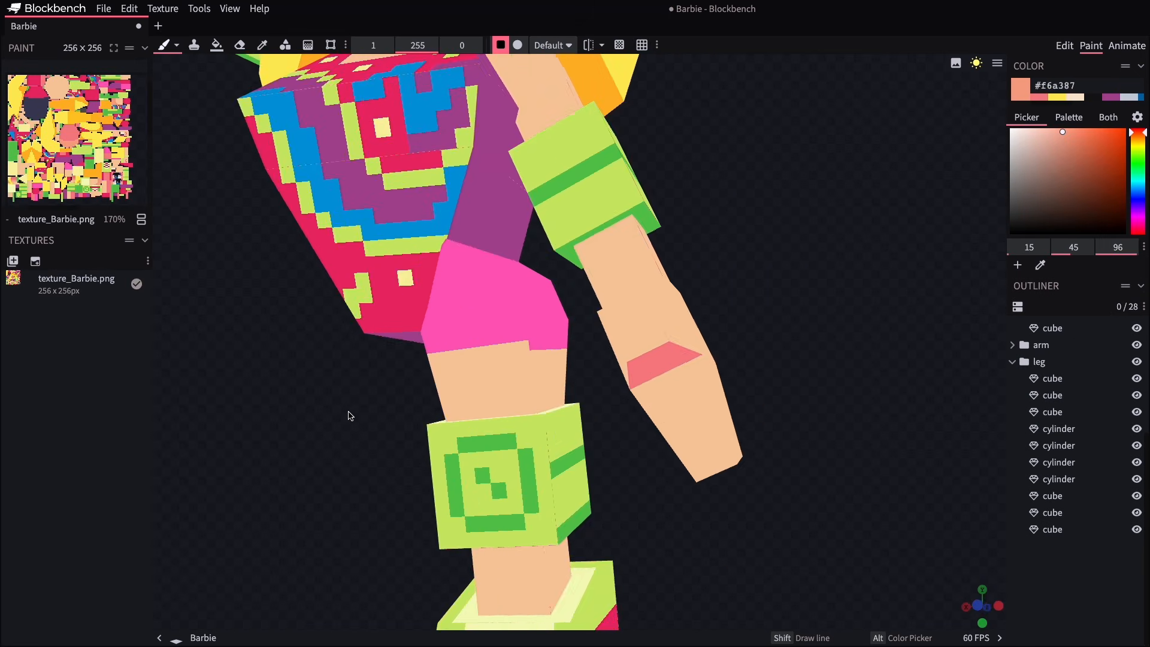
pyautogui.moveTo(347, 416)
pyautogui.mouseDown()
pyautogui.moveTo(424, 414)
pyautogui.moveTo(359, 426)
pyautogui.moveTo(339, 419)
pyautogui.moveTo(384, 403)
pyautogui.moveTo(462, 404)
pyautogui.mouseUp()
pyautogui.click(642, 45)
pyautogui.moveTo(416, 395); pyautogui.dragTo(362, 400)
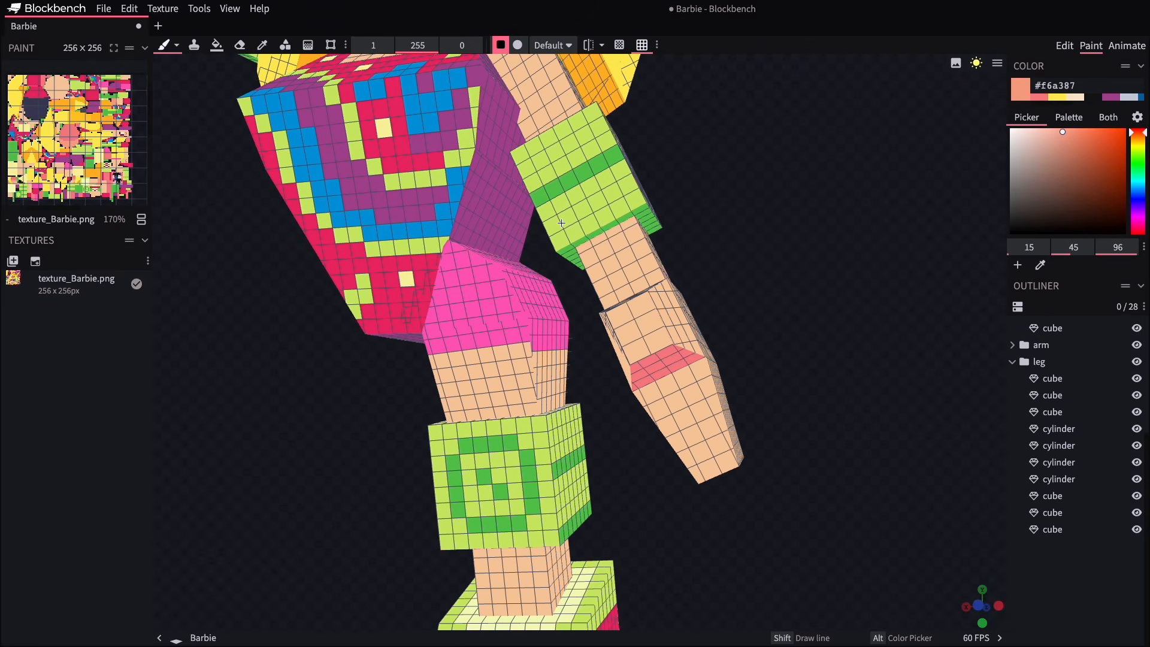
pyautogui.click(642, 52)
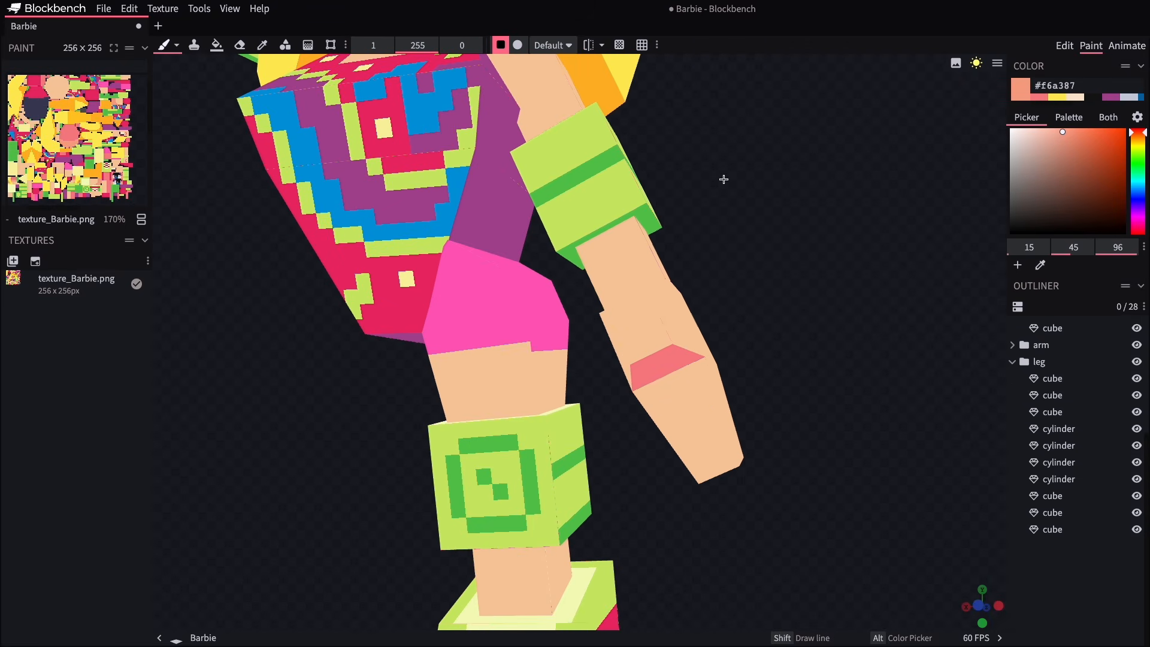
# Raise the upper UV corners of the thigh's front face by about 1 pixel to extend the pink shorts hem
pyautogui.click(1065, 46)
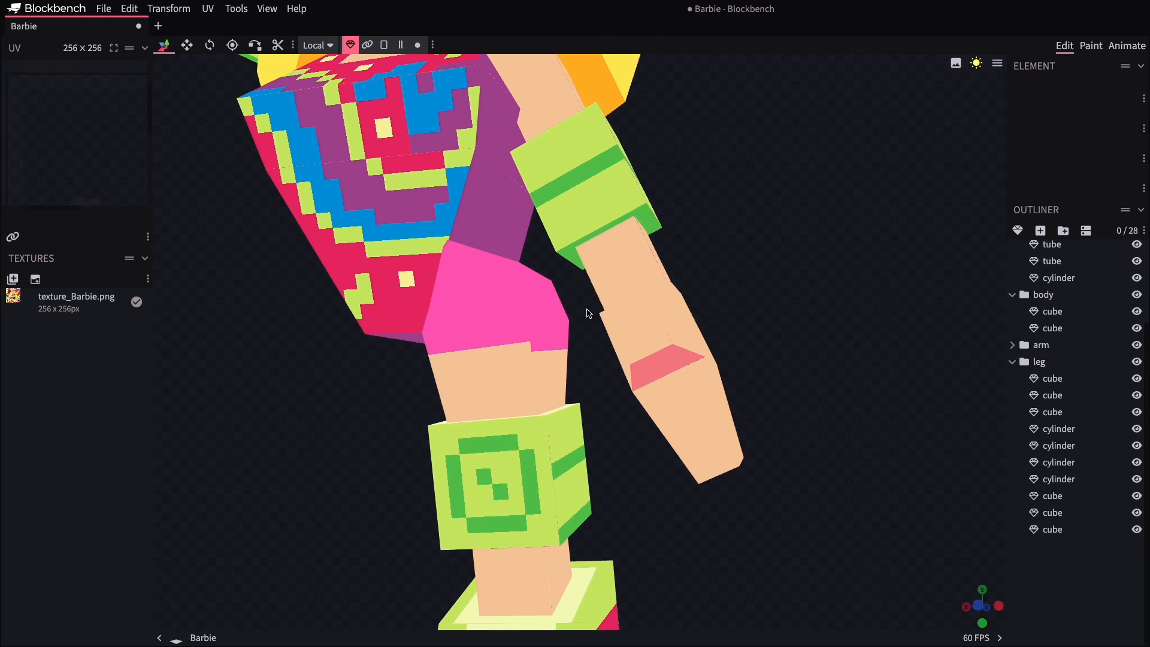
pyautogui.click(511, 357)
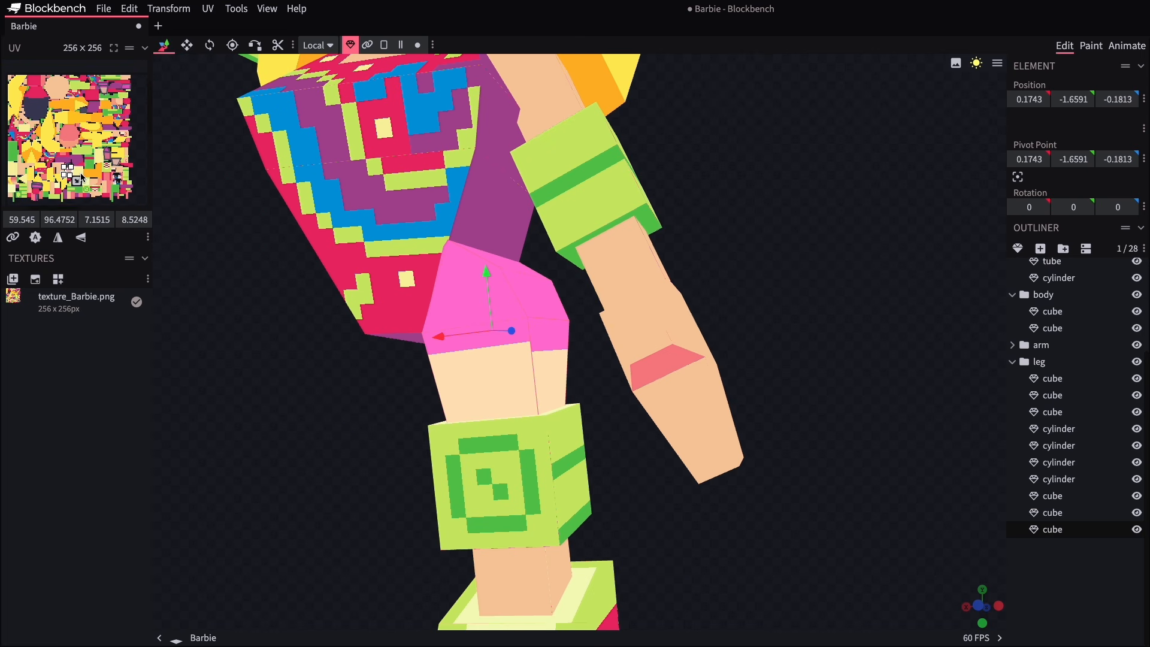
pyautogui.scroll(5, 72, 179)
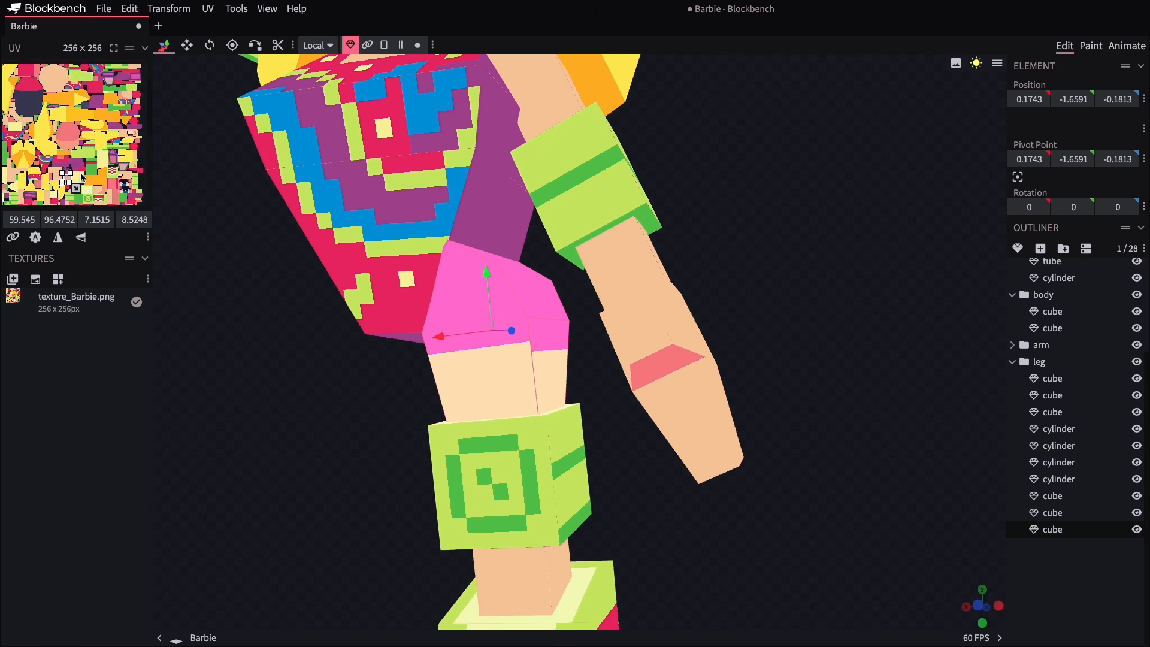
pyautogui.scroll(4, 59, 185)
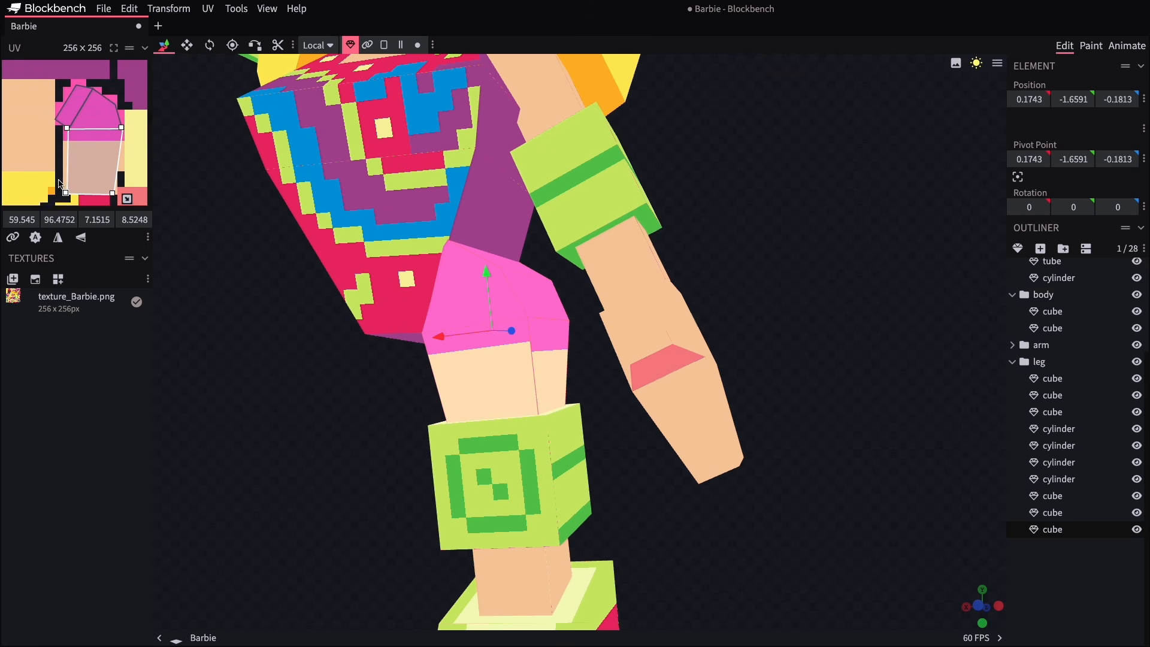
pyautogui.scroll(2, 60, 184)
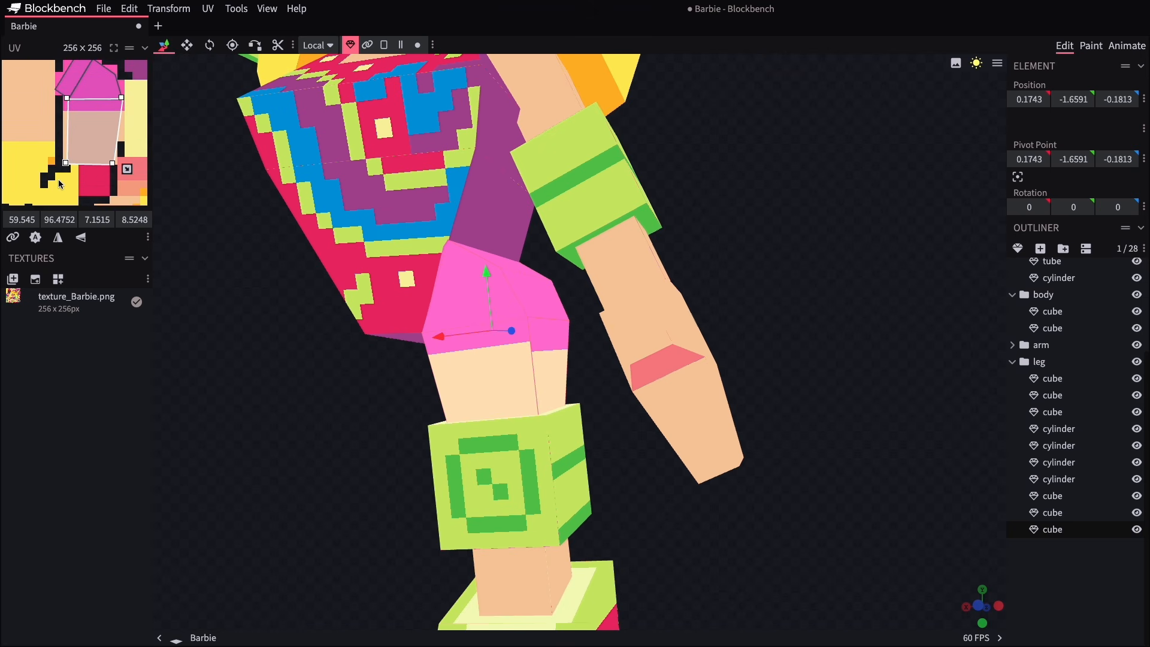
pyautogui.click(122, 99)
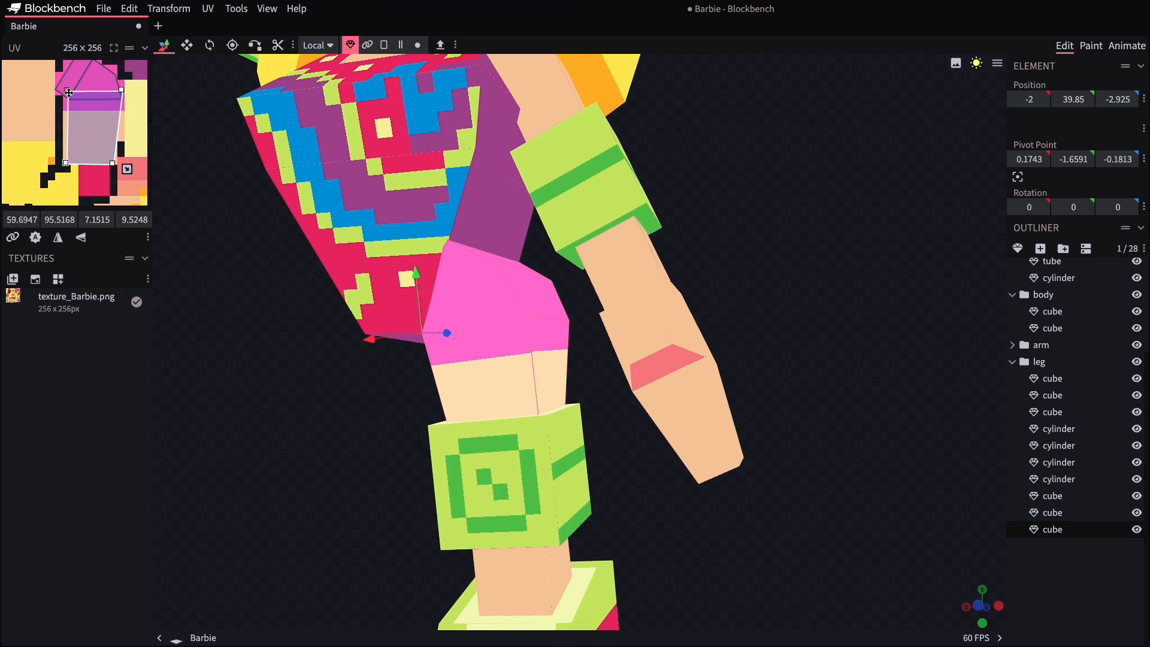
# Raise the lower UV corners of the thigh's inner face so its pink hem lines up with the front
pyautogui.moveTo(288, 437); pyautogui.dragTo(451, 437)
pyautogui.click(633, 393)
pyautogui.click(384, 45)
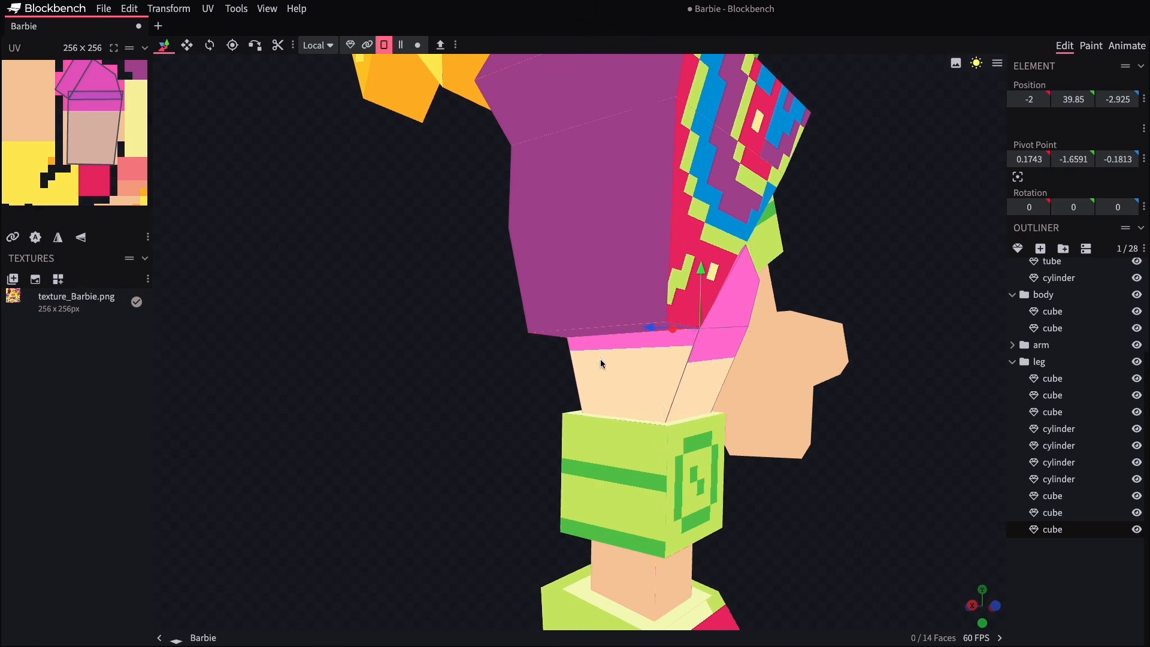
pyautogui.click(601, 360)
pyautogui.scroll(-12, 97, 174)
pyautogui.scroll(10, 130, 181)
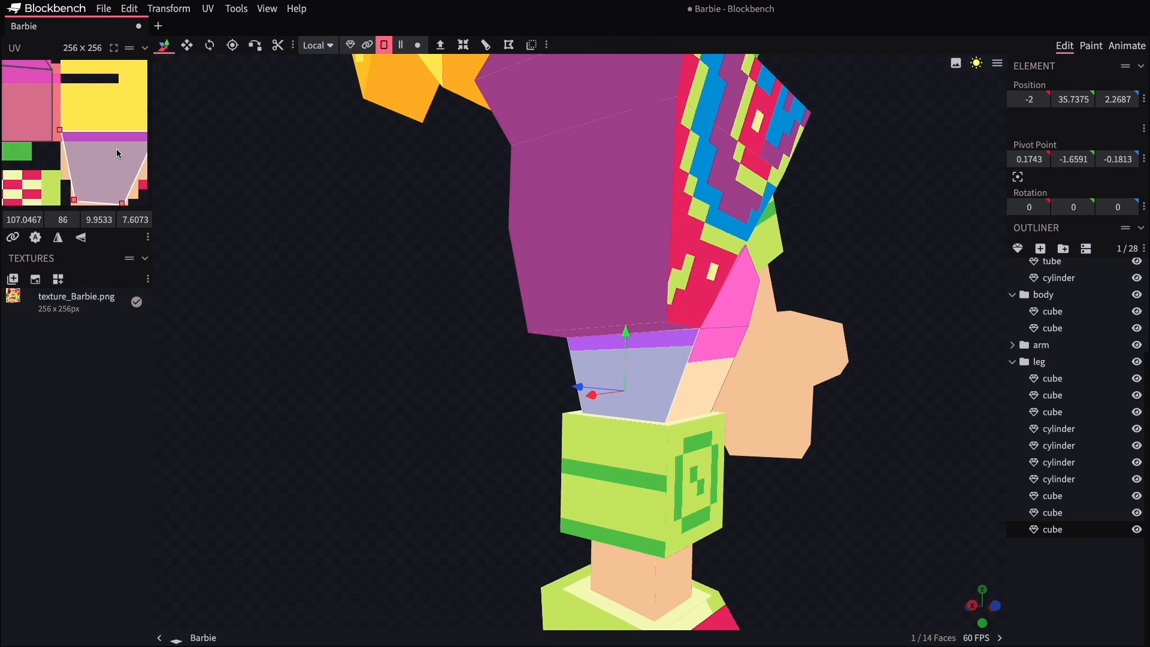
pyautogui.click(84, 205)
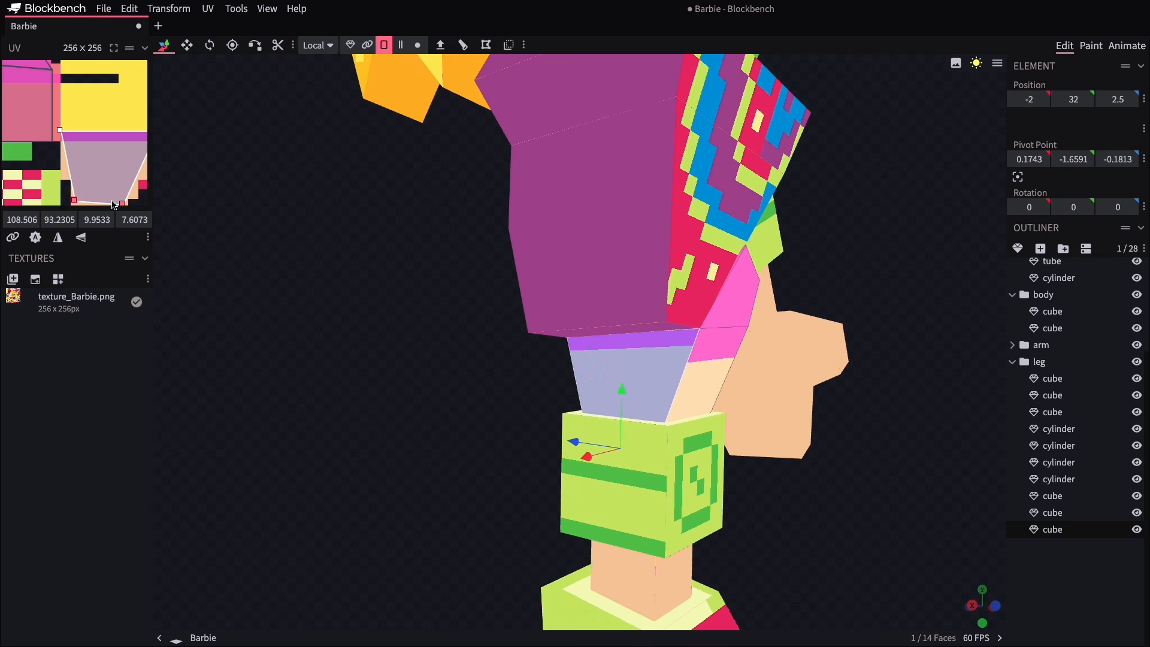
pyautogui.moveTo(99, 202); pyautogui.dragTo(124, 167)
pyautogui.click(75, 200)
pyautogui.moveTo(398, 359); pyautogui.dragTo(560, 382)
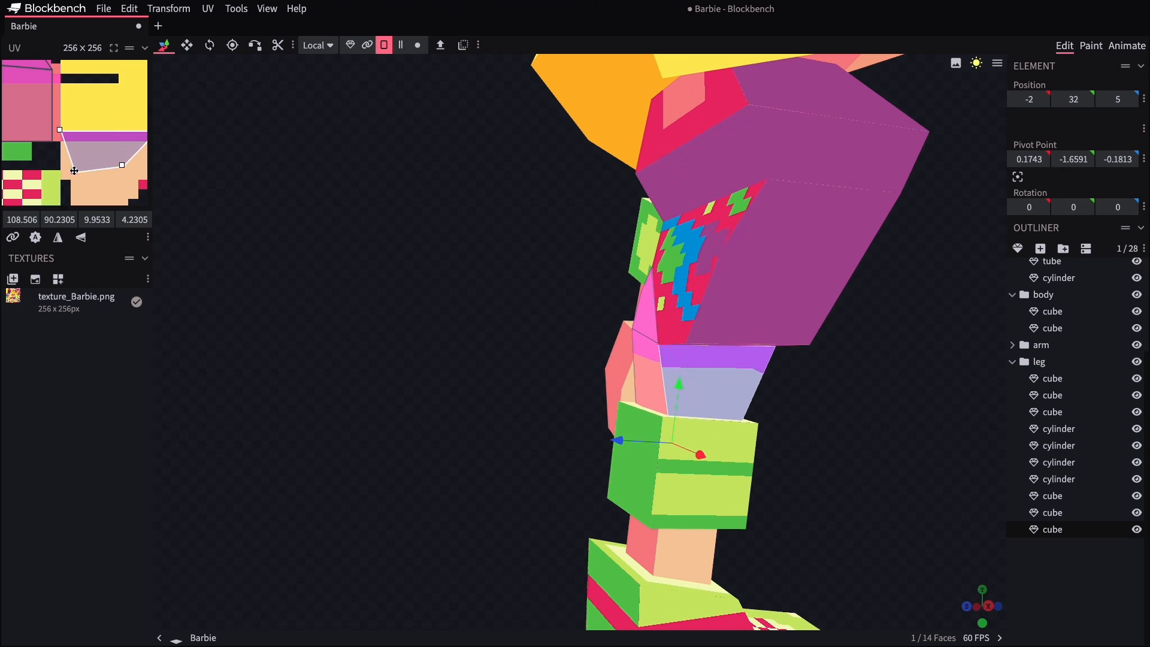
pyautogui.moveTo(74, 166); pyautogui.dragTo(74, 161)
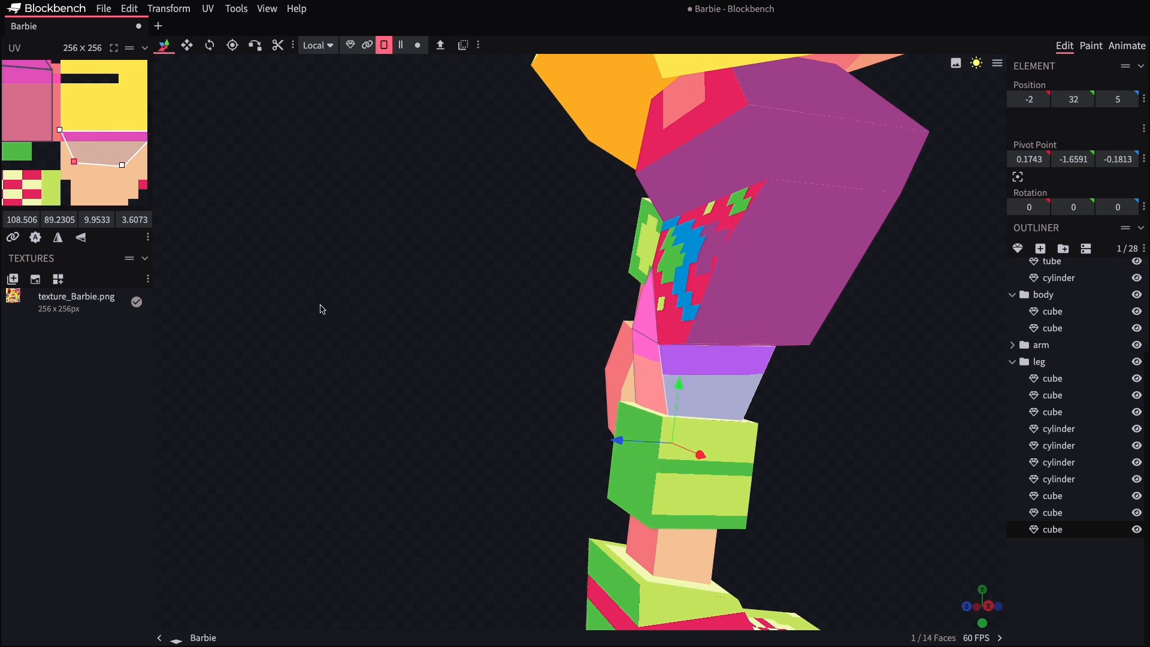
# Select the thigh's back face and bring its UV into view for adjusting the hem
pyautogui.moveTo(321, 308); pyautogui.dragTo(579, 334)
pyautogui.click(579, 335)
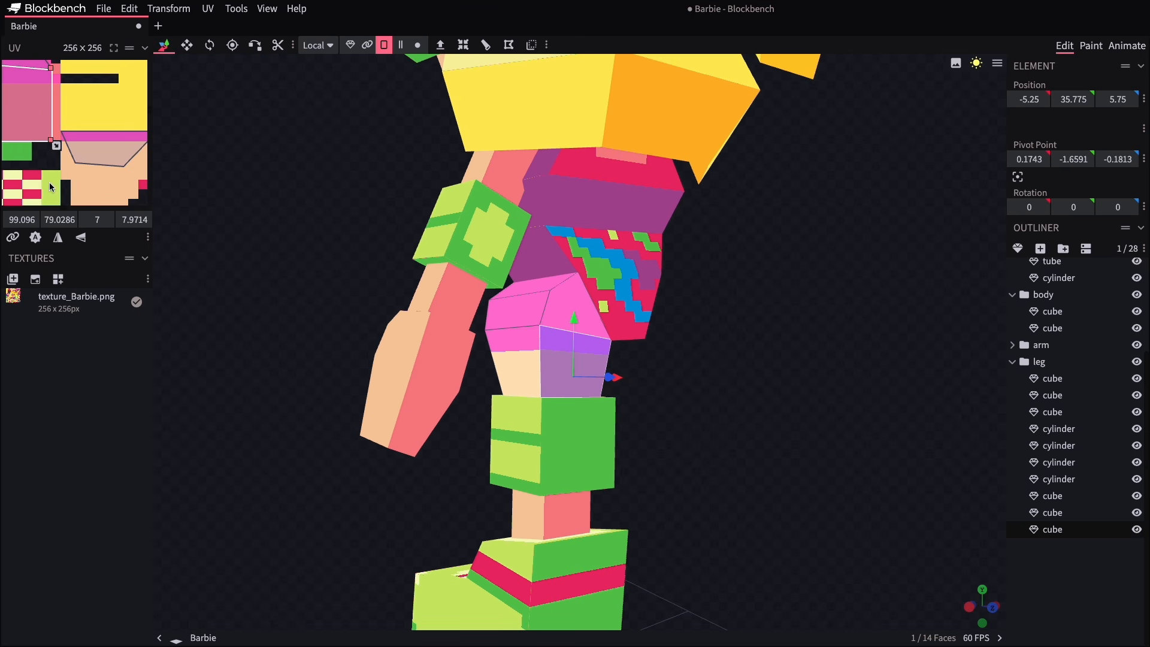
pyautogui.scroll(-4, 20, 135)
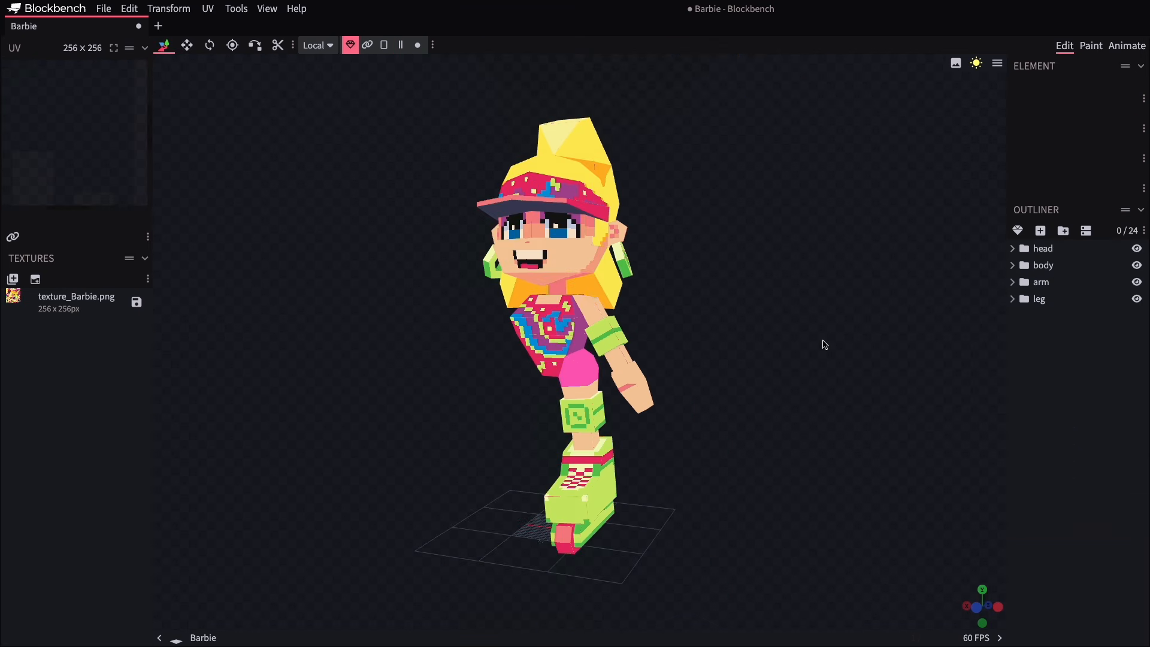
# Identify the cubes in the arm group and rename them upper arm, elbow, lower arm and hand
pyautogui.click(1012, 282)
pyautogui.click(1052, 317)
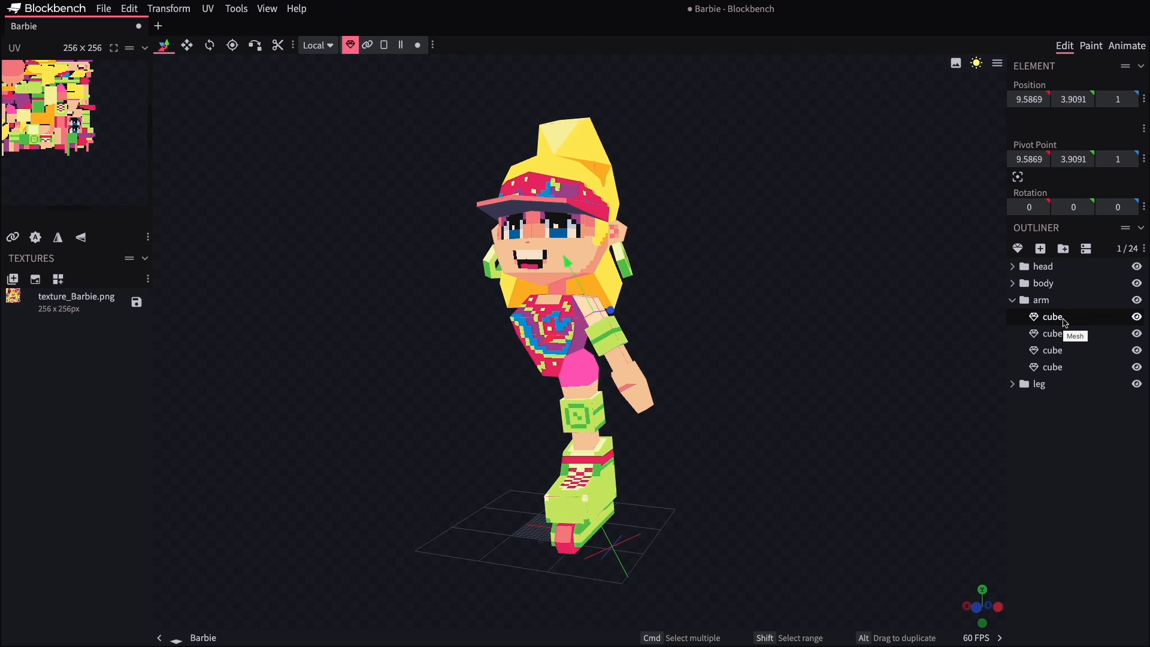
pyautogui.click(1064, 339)
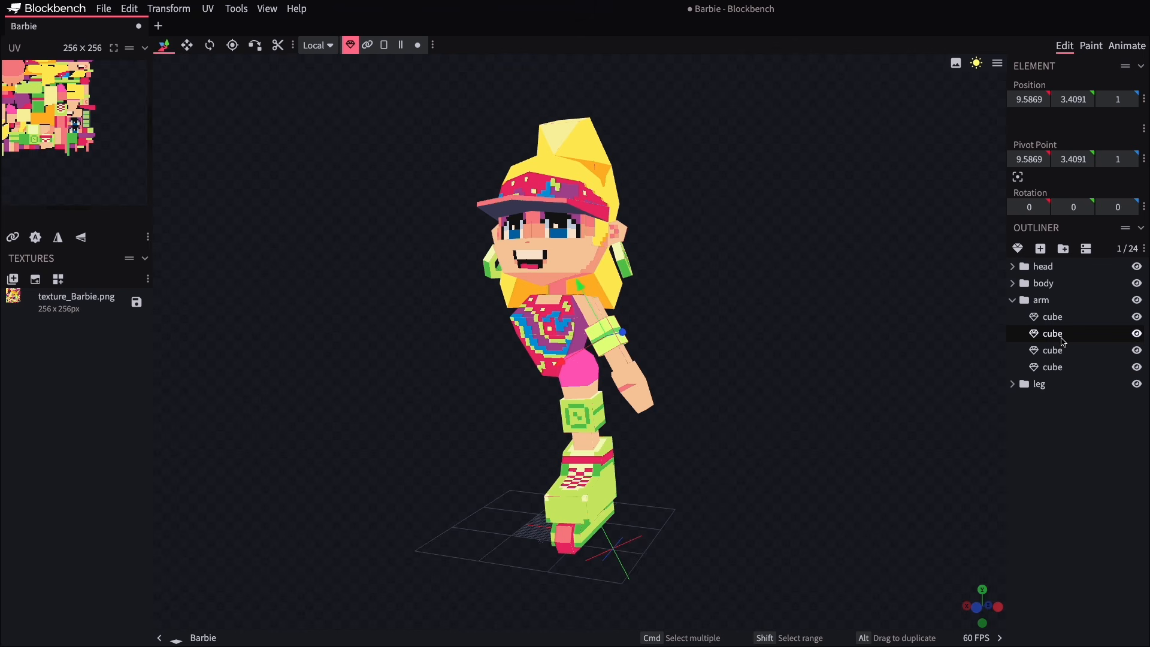
pyautogui.click(1063, 356)
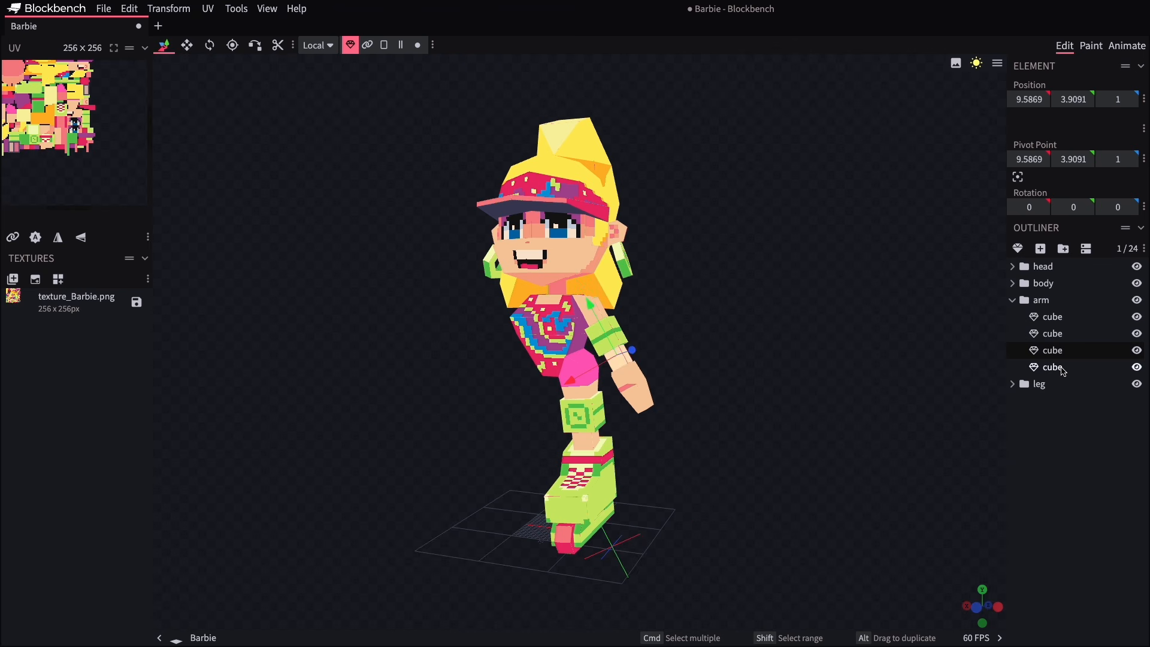
pyautogui.click(1063, 371)
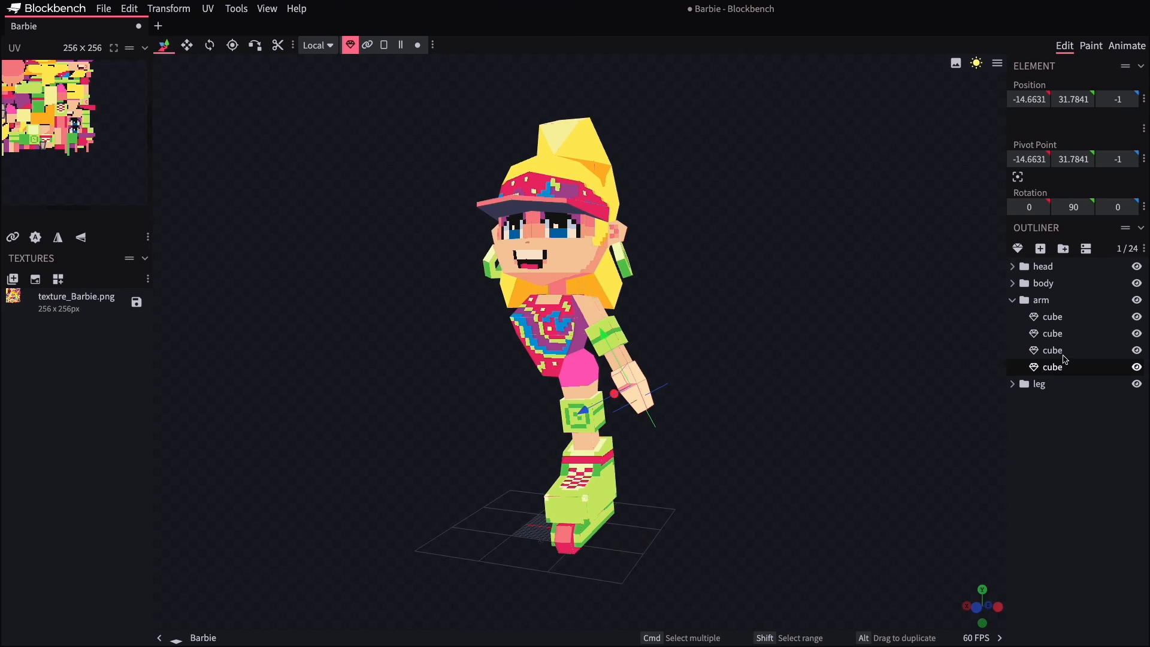
pyautogui.doubleClick(1062, 320)
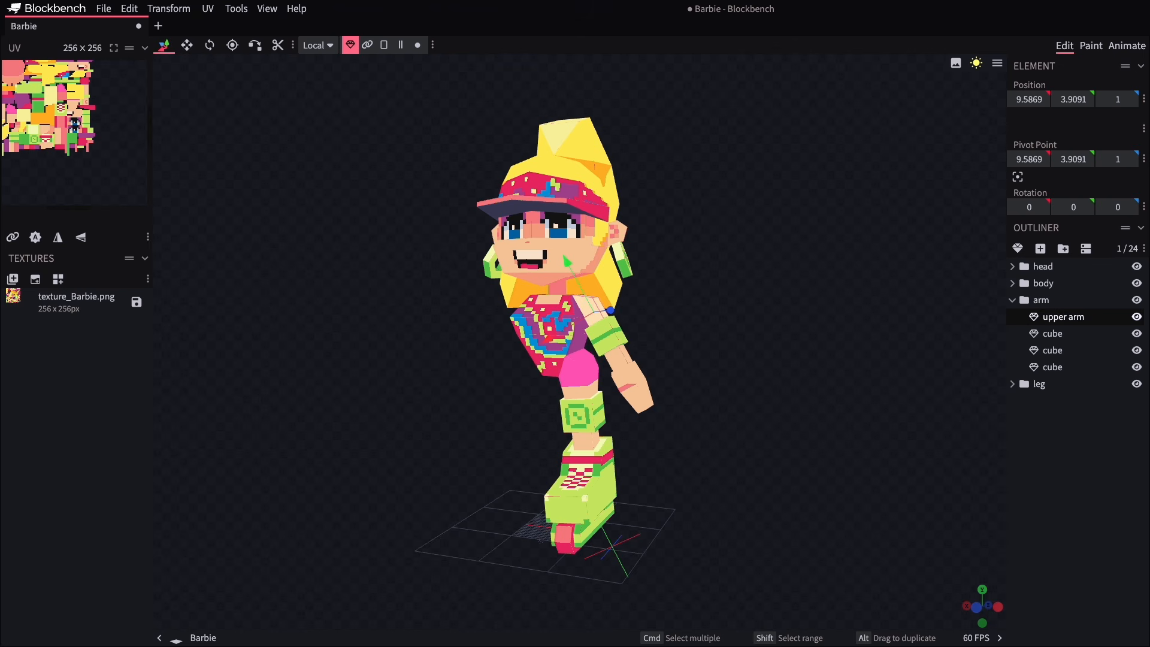
pyautogui.doubleClick(1058, 333)
pyautogui.doubleClick(1060, 350)
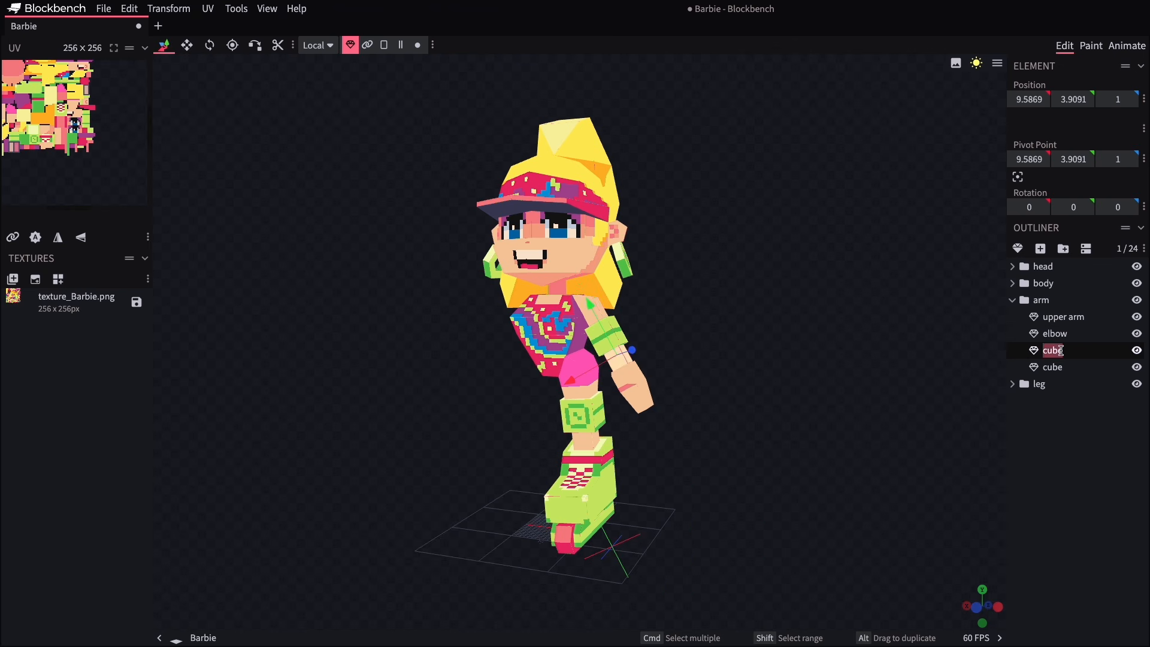
pyautogui.doubleClick(1064, 370)
pyautogui.write('hand')
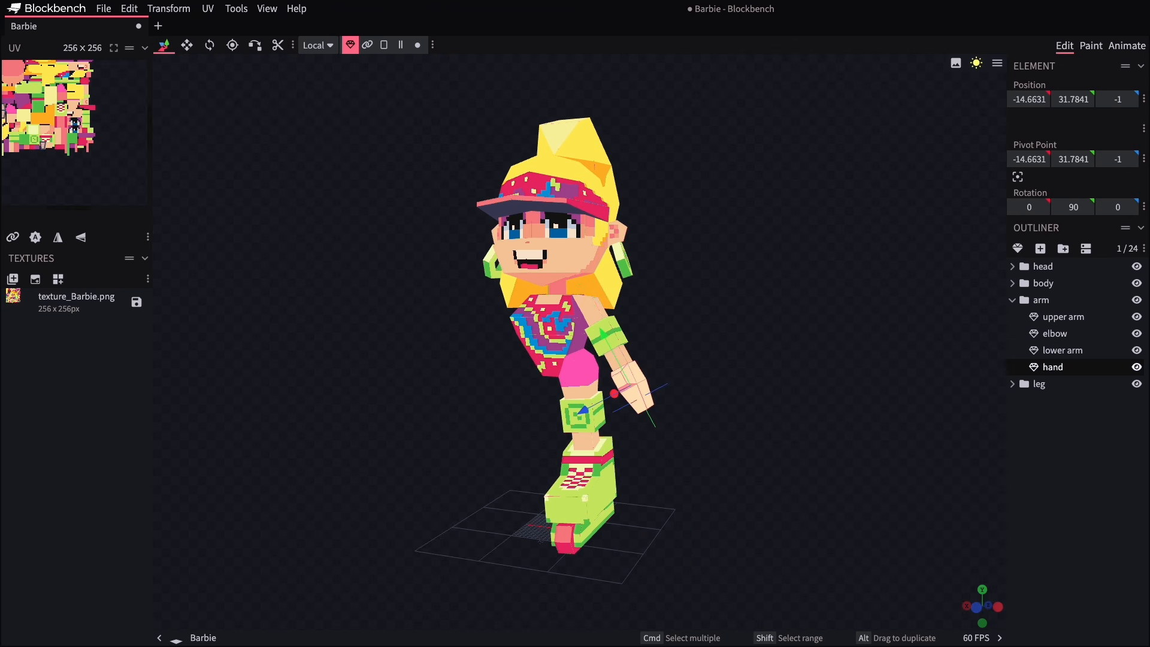
# Move the arm group's pivot point to the shoulder at -5, 56.4063, 0.0625
pyautogui.click(1062, 304)
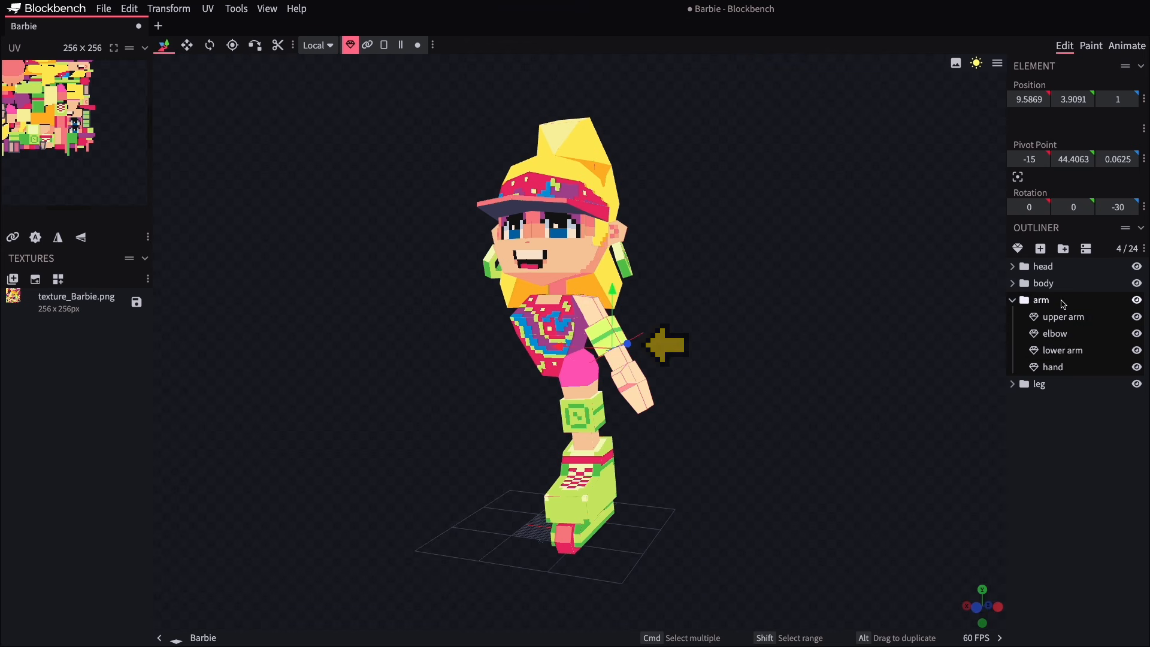
pyautogui.moveTo(710, 361); pyautogui.dragTo(753, 381)
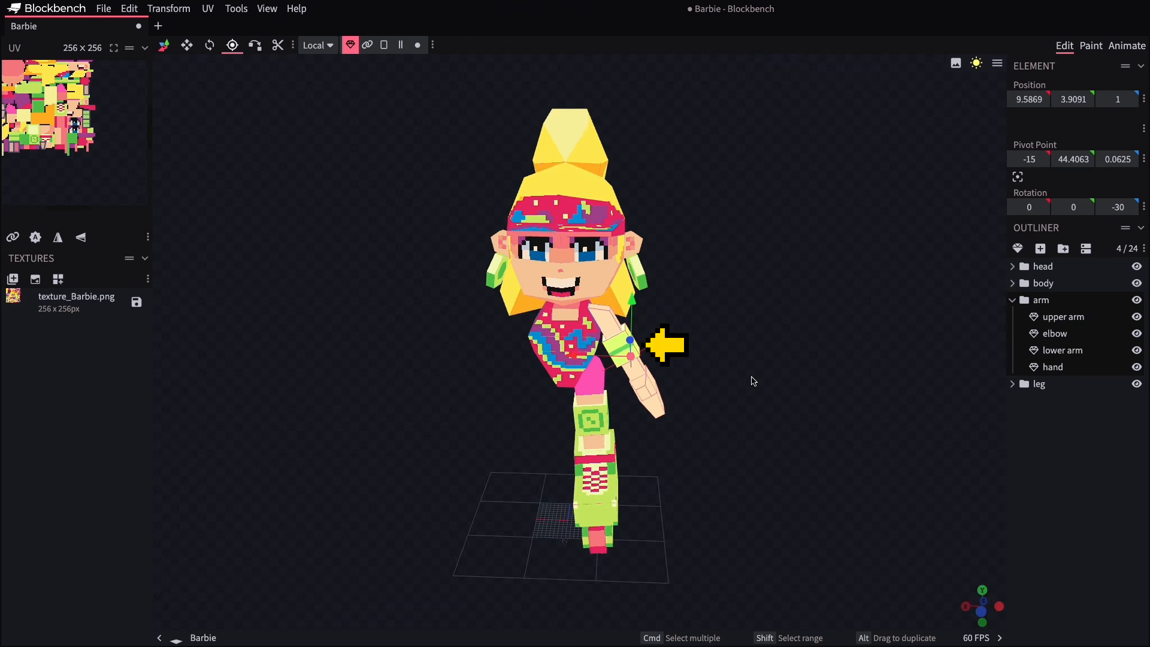
pyautogui.click(209, 48)
pyautogui.moveTo(636, 314); pyautogui.dragTo(641, 313)
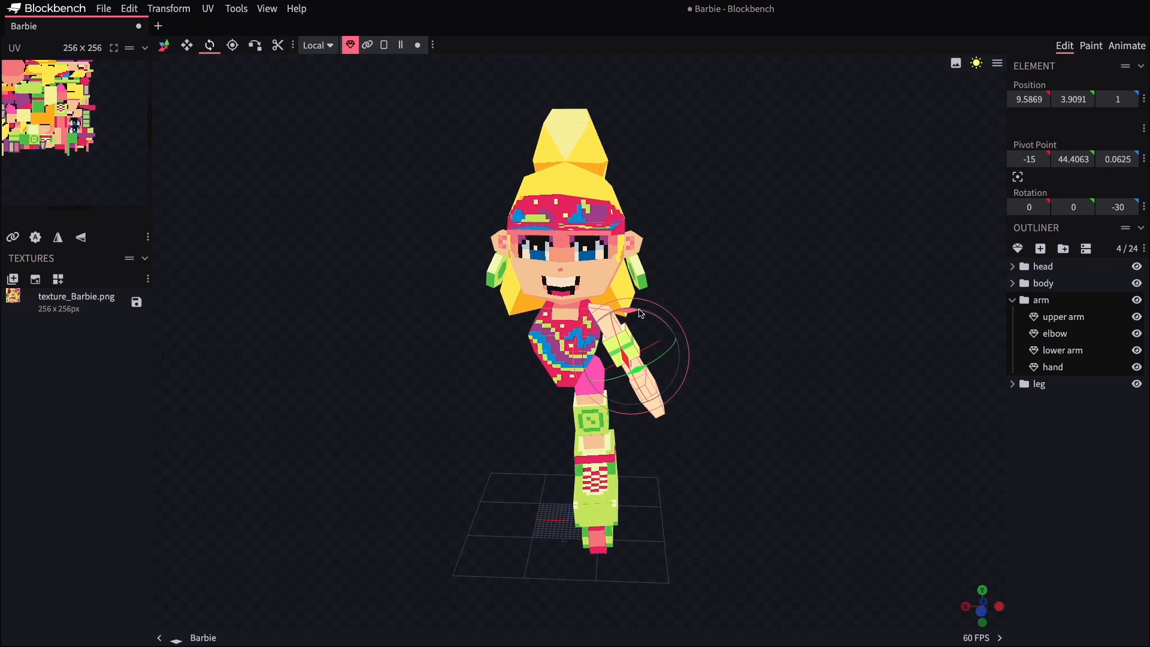
pyautogui.click(235, 48)
pyautogui.moveTo(741, 340); pyautogui.dragTo(769, 309)
pyautogui.moveTo(579, 351); pyautogui.dragTo(551, 343)
pyautogui.moveTo(769, 343); pyautogui.dragTo(709, 342)
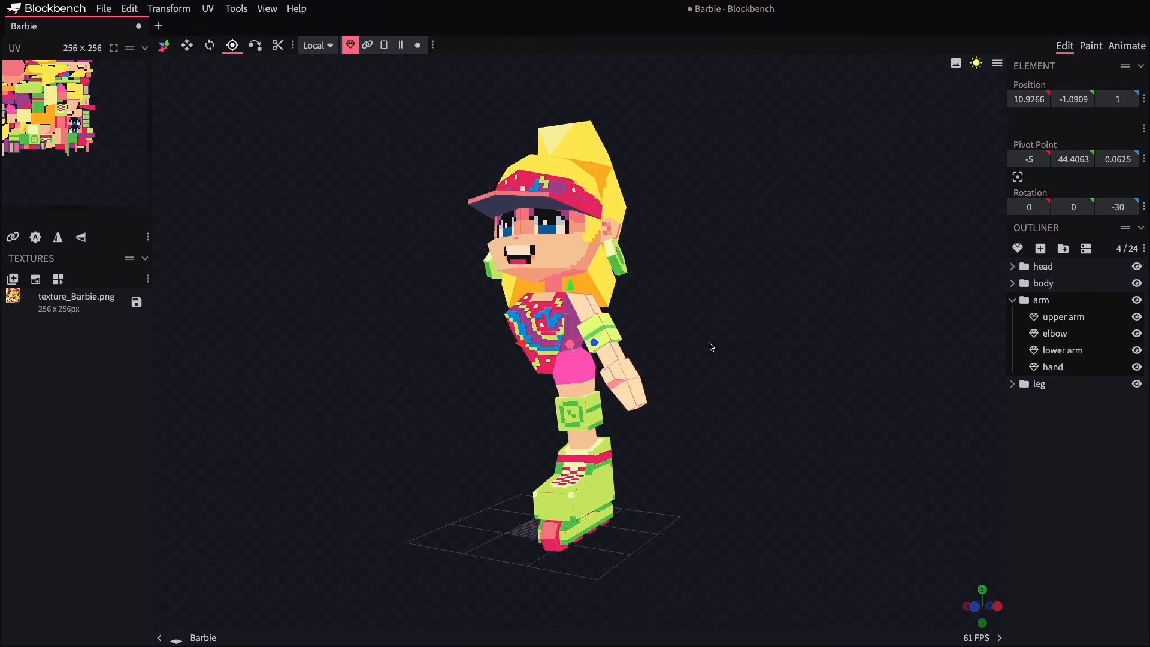
pyautogui.moveTo(573, 316); pyautogui.dragTo(574, 271)
pyautogui.moveTo(716, 348); pyautogui.dragTo(655, 377)
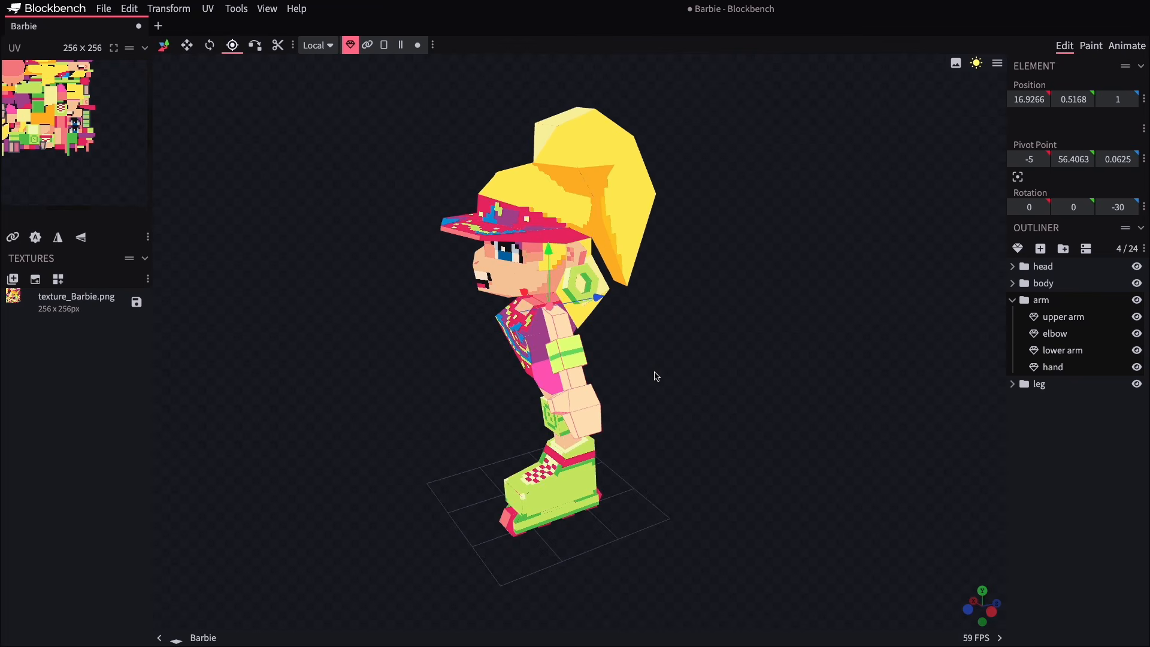
# Test the arm group's rotation about the shoulder at -37.5° on Z, undo it and clear the selection
pyautogui.scroll(6, 655, 377)
pyautogui.moveTo(735, 361); pyautogui.dragTo(738, 360)
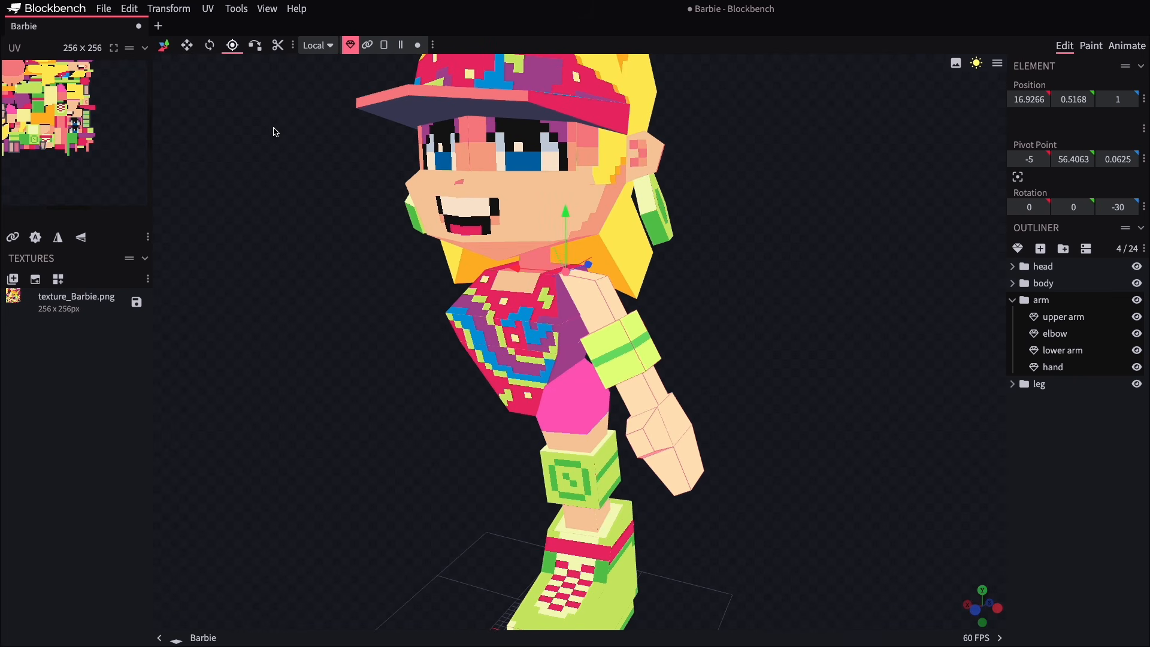
pyautogui.click(209, 46)
pyautogui.moveTo(512, 204); pyautogui.dragTo(596, 258)
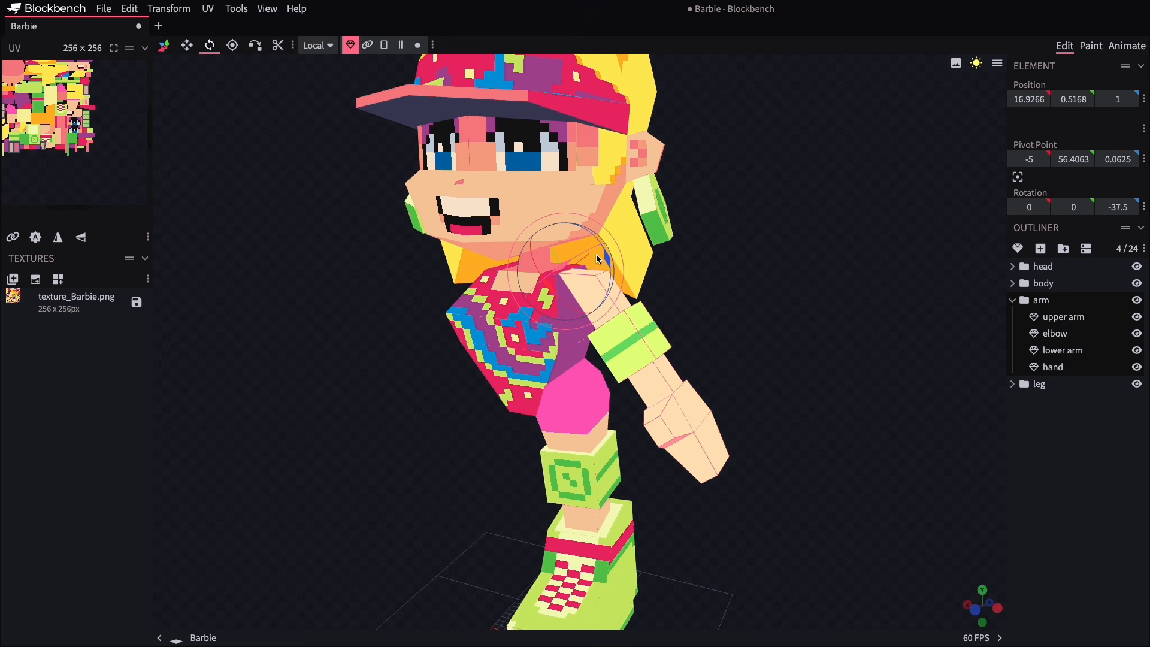
pyautogui.press('super+z')
pyautogui.click(1061, 478)
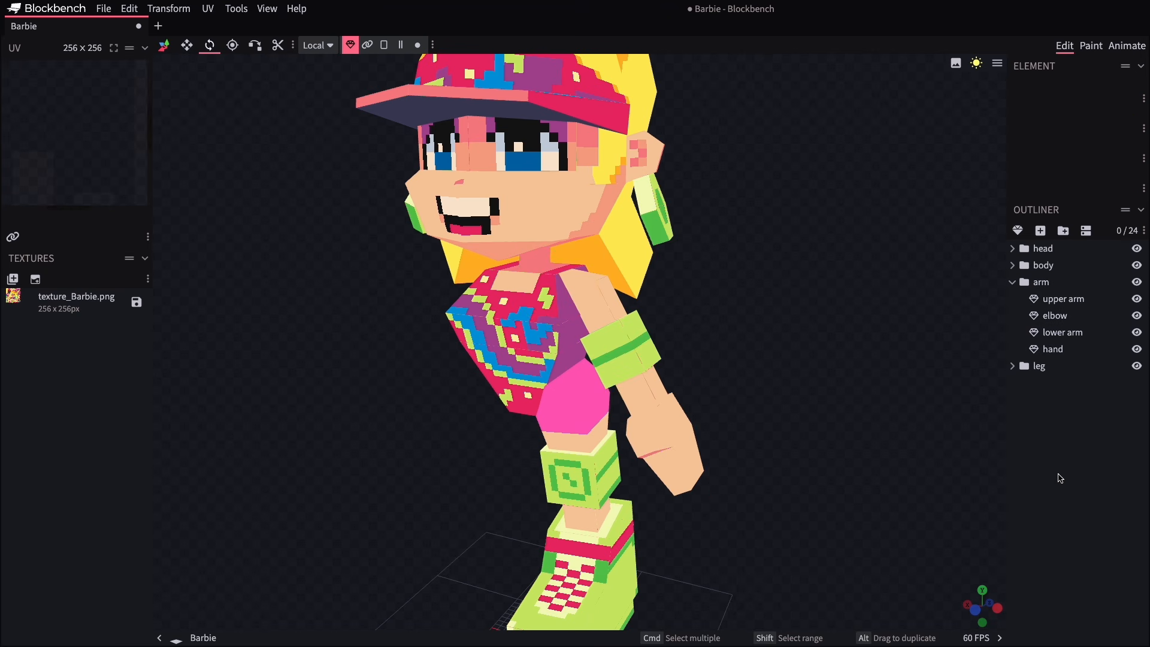
# Group the elbow, lower arm and hand into a subgroup inside the arm group
pyautogui.click(1055, 316)
pyautogui.keyDown('shift'); pyautogui.click(1054, 367); pyautogui.keyUp('shift')
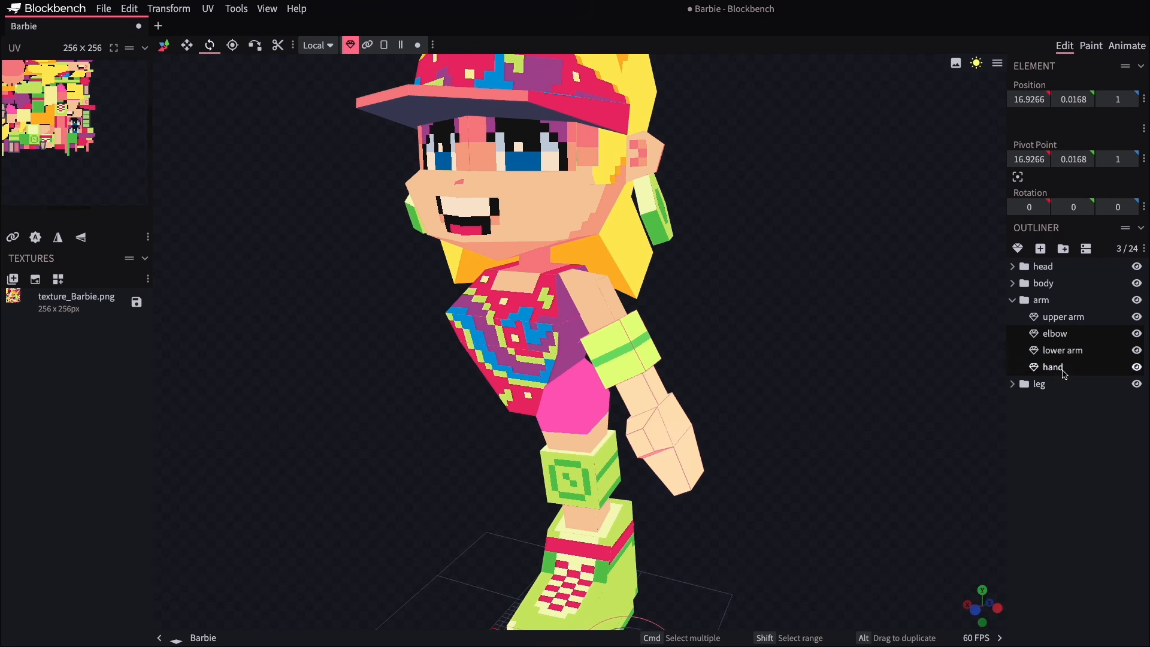
pyautogui.rightClick(1064, 372)
pyautogui.click(1092, 453)
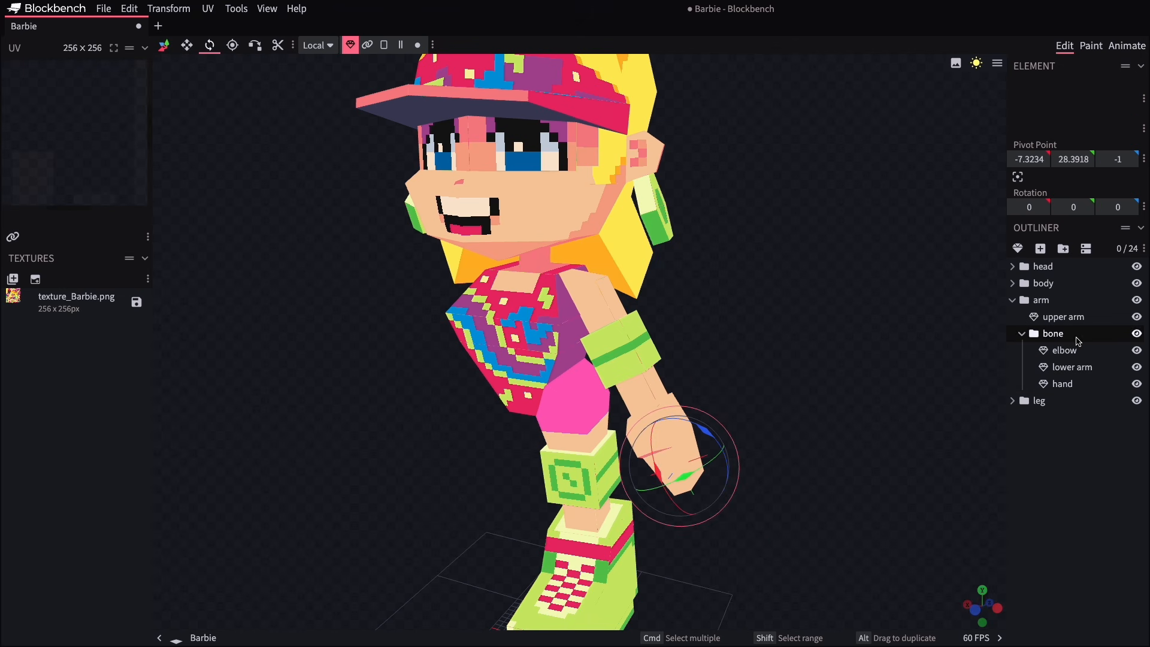
# Move the forearm subgroup's pivot point to the elbow at -7.3234, 44.3918, 0
pyautogui.click(232, 45)
pyautogui.moveTo(671, 466); pyautogui.dragTo(613, 349)
pyautogui.moveTo(738, 387); pyautogui.dragTo(649, 384)
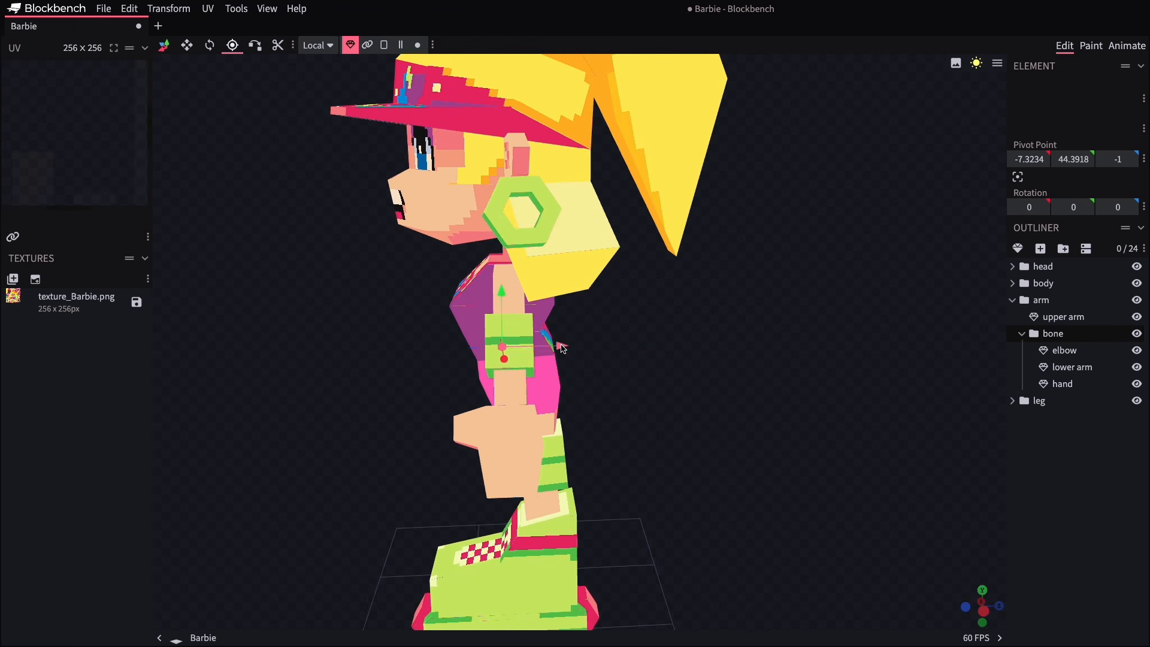
pyautogui.moveTo(558, 344); pyautogui.dragTo(572, 344)
pyautogui.moveTo(708, 402); pyautogui.dragTo(806, 407)
# Test bending the subgroup of elbow, lower arm and hand about its pivot and undo the rotation
pyautogui.click(209, 47)
pyautogui.moveTo(623, 354); pyautogui.dragTo(587, 307)
pyautogui.moveTo(779, 384); pyautogui.dragTo(681, 383)
pyautogui.hotkey('ctrl', 'z')
pyautogui.moveTo(763, 477); pyautogui.dragTo(863, 473)
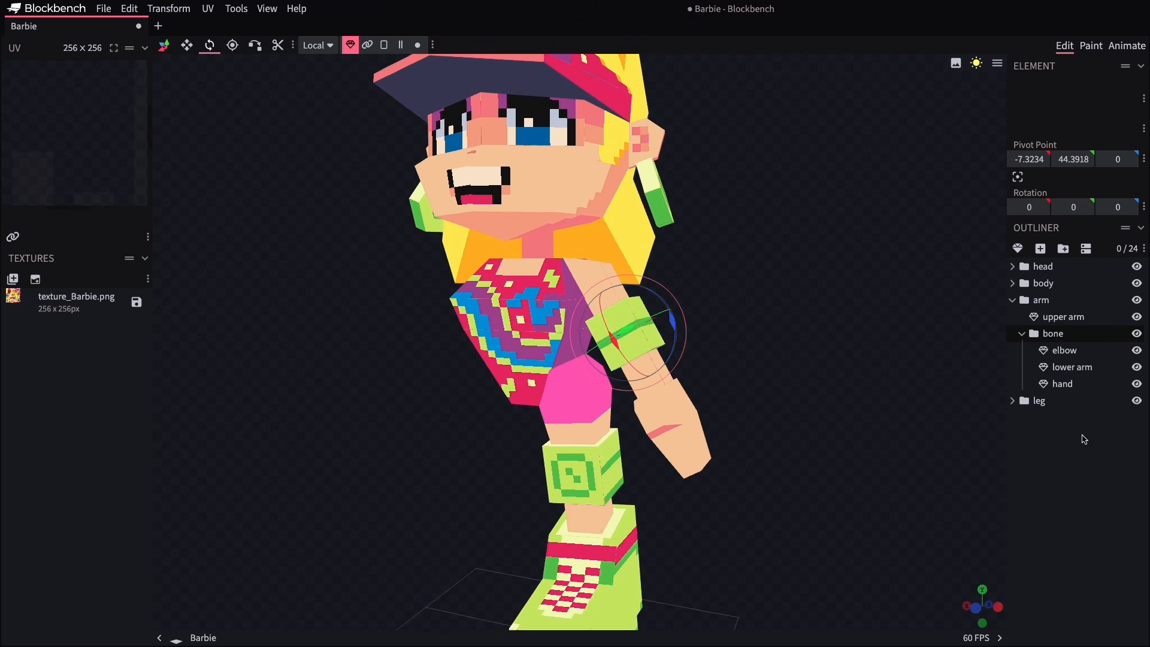
# Group the lower arm and hand into a nested subgroup and move its pivot to -7.3234, 44.3918, 0
pyautogui.click(1082, 370)
pyautogui.keyDown('shift'); pyautogui.click(1080, 385); pyautogui.keyUp('shift')
pyautogui.rightClick(1078, 384)
pyautogui.click(1043, 464)
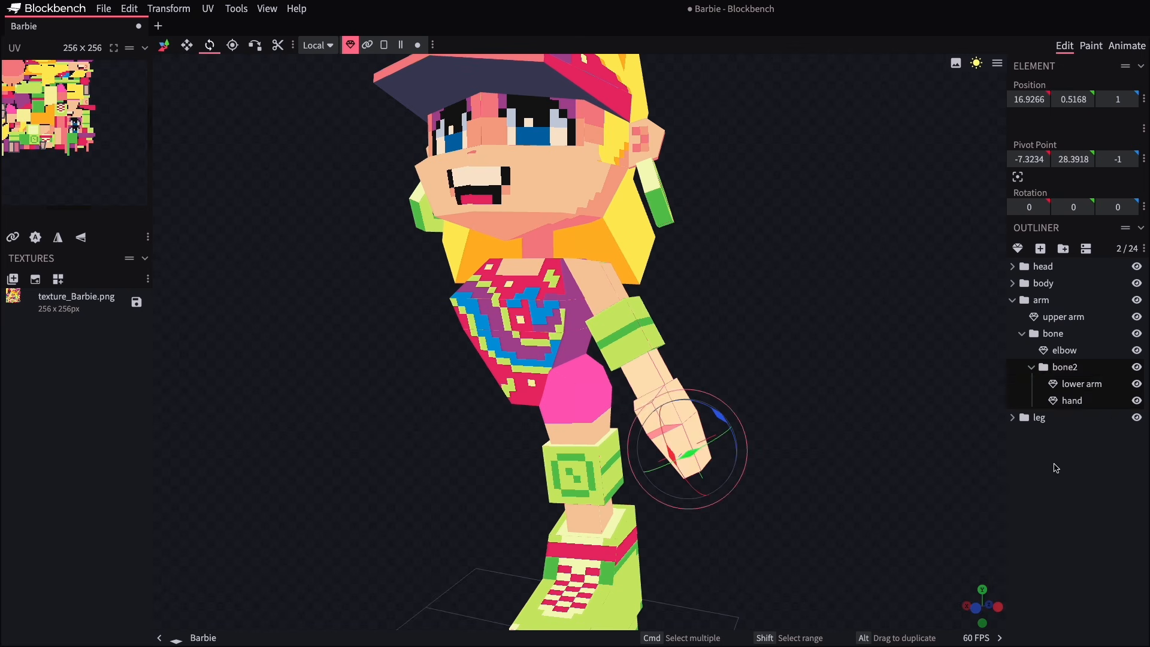
pyautogui.press('p')
pyautogui.moveTo(682, 424); pyautogui.dragTo(659, 408)
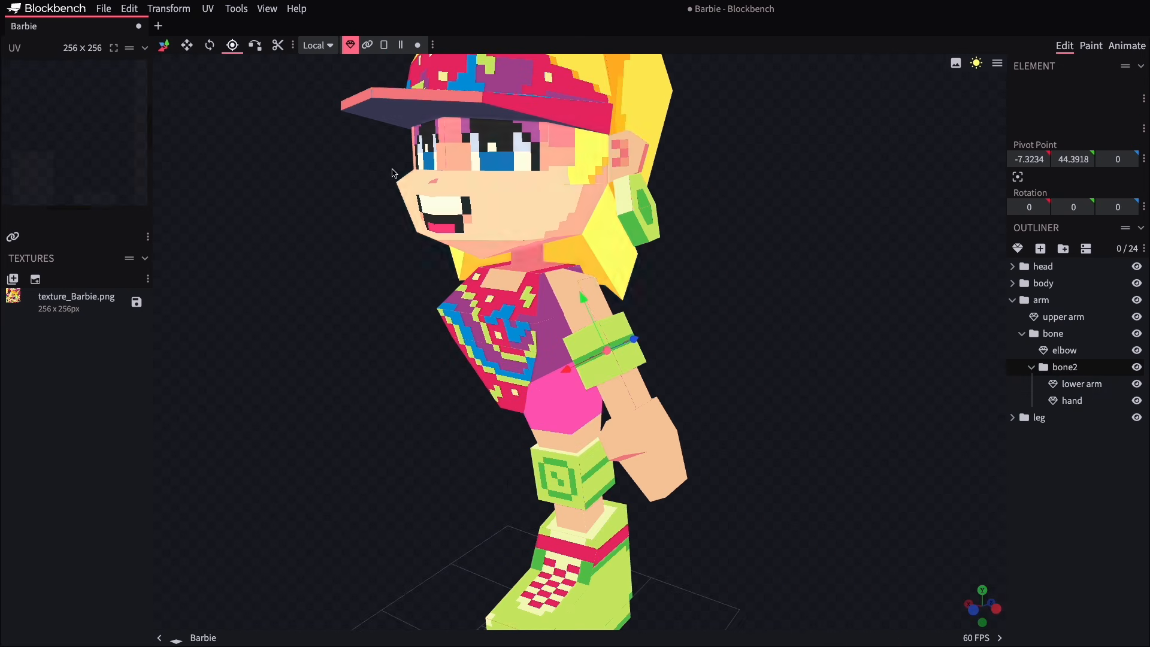
# Test rotating the nested lower arm and hand subgroup at the elbow and undo the trial rotations
pyautogui.press('r')
pyautogui.moveTo(572, 336); pyautogui.dragTo(577, 361)
pyautogui.moveTo(737, 405); pyautogui.dragTo(699, 446)
pyautogui.hotkey('ctrl', 'z')
pyautogui.hotkey('ctrl', 'z')
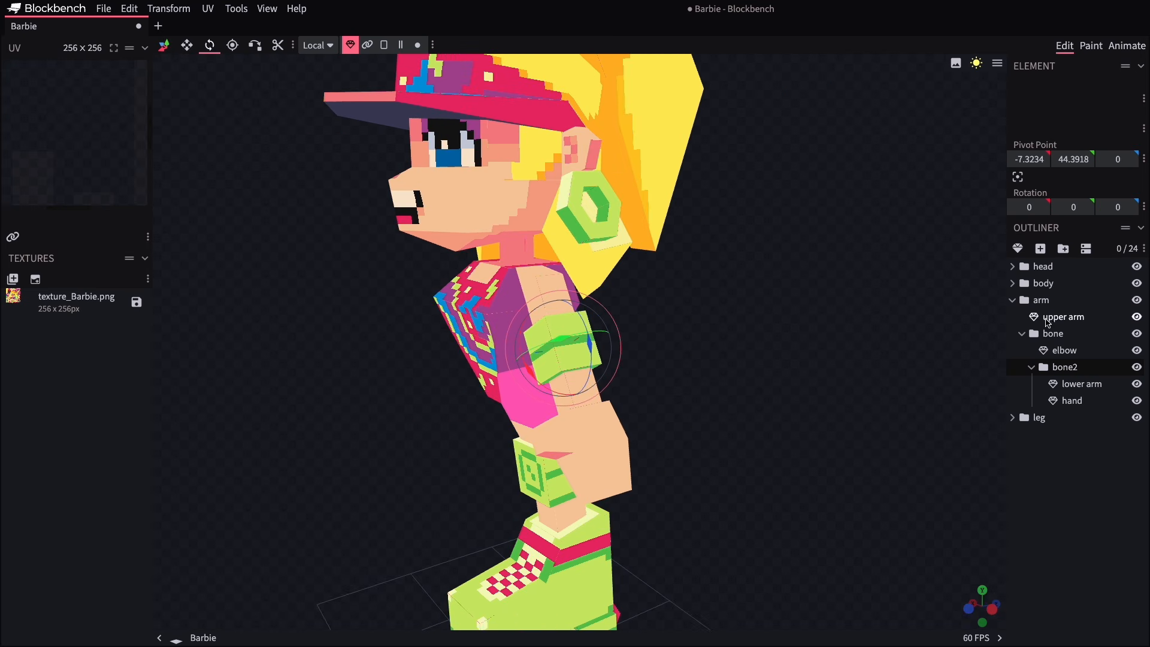
# Test bending the nested lower arm and hand group 22.5° about X at its elbow pivot
pyautogui.click(1043, 302)
pyautogui.moveTo(959, 352); pyautogui.dragTo(809, 403)
pyautogui.moveTo(613, 268); pyautogui.dragTo(612, 252)
pyautogui.click(1072, 367)
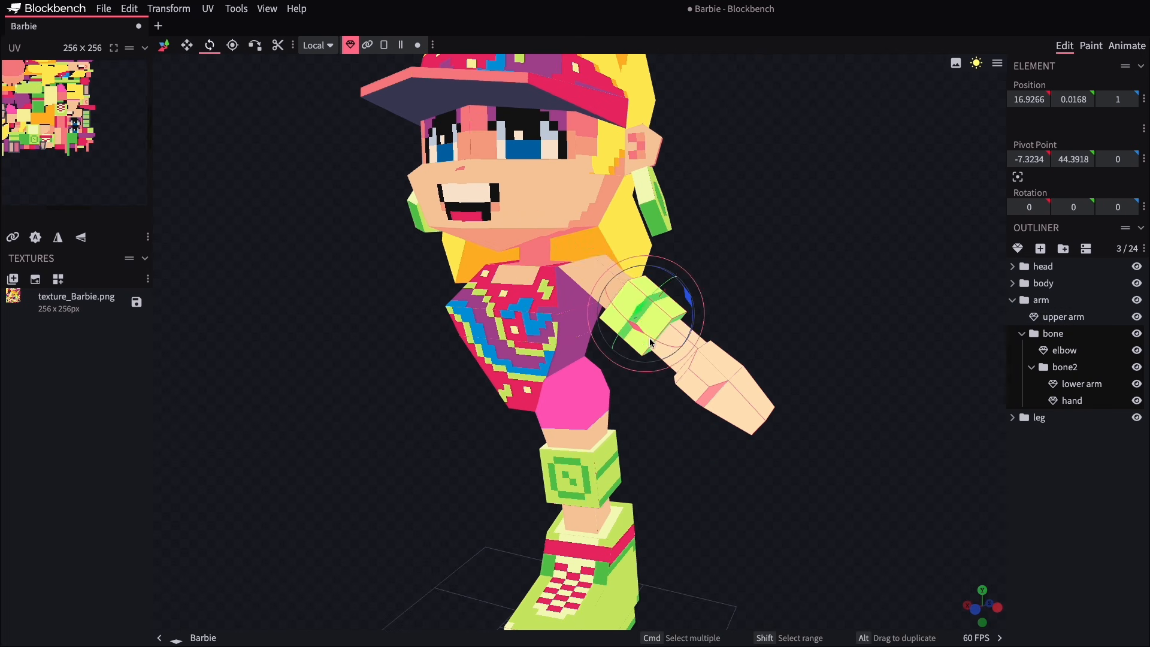
pyautogui.click(1073, 364)
pyautogui.moveTo(637, 327); pyautogui.dragTo(623, 313)
pyautogui.moveTo(794, 305); pyautogui.dragTo(769, 299)
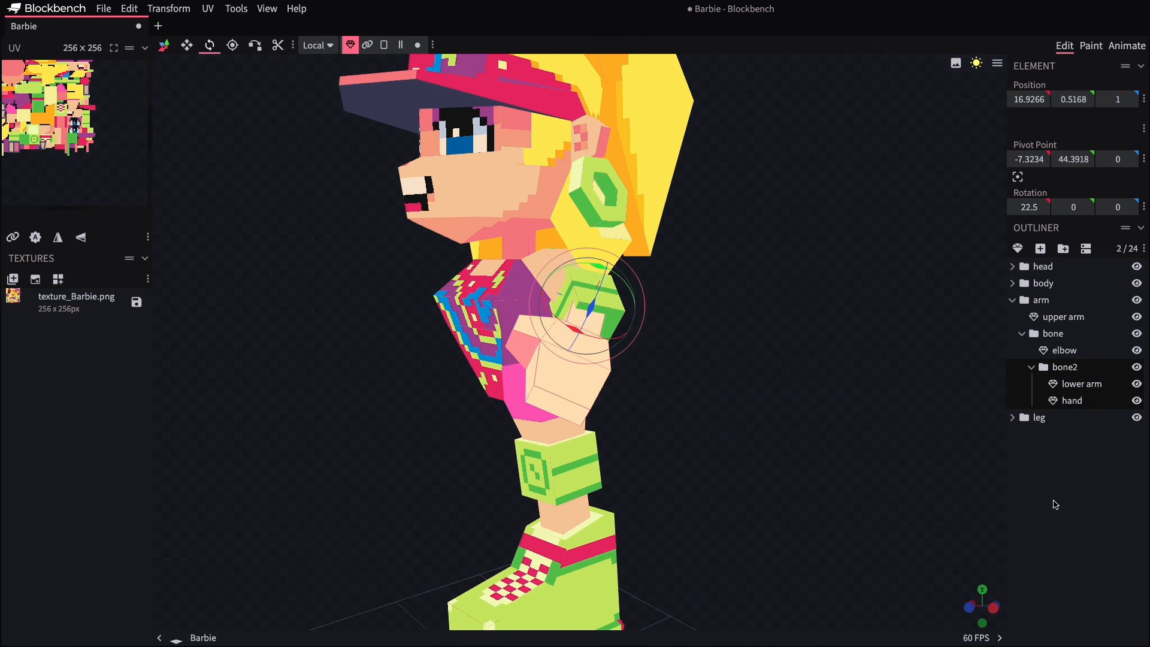
# Try bending the nested lower arm and hand group further and check the elbow joint from the side
pyautogui.click(1055, 504)
pyautogui.moveTo(414, 472)
pyautogui.mouseDown()
pyautogui.moveTo(395, 485)
pyautogui.moveTo(543, 448)
pyautogui.moveTo(229, 452)
pyautogui.moveTo(244, 484)
pyautogui.moveTo(394, 463)
pyautogui.mouseUp()
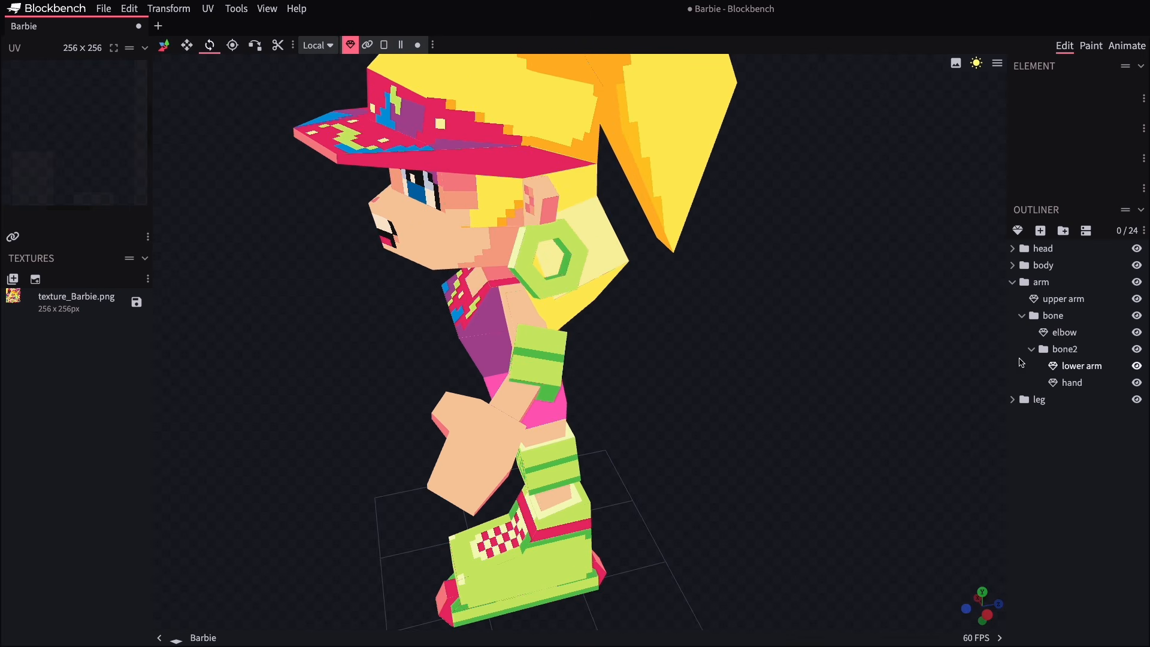
pyautogui.click(1077, 352)
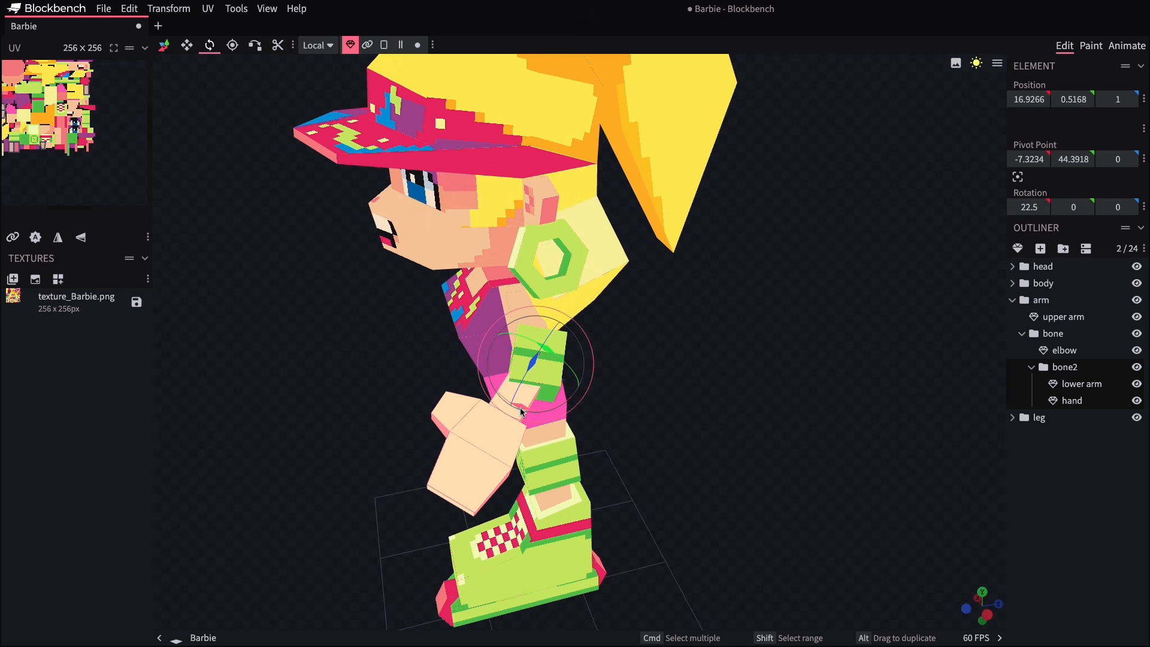
pyautogui.moveTo(524, 412); pyautogui.dragTo(476, 375)
pyautogui.moveTo(657, 423); pyautogui.dragTo(688, 460)
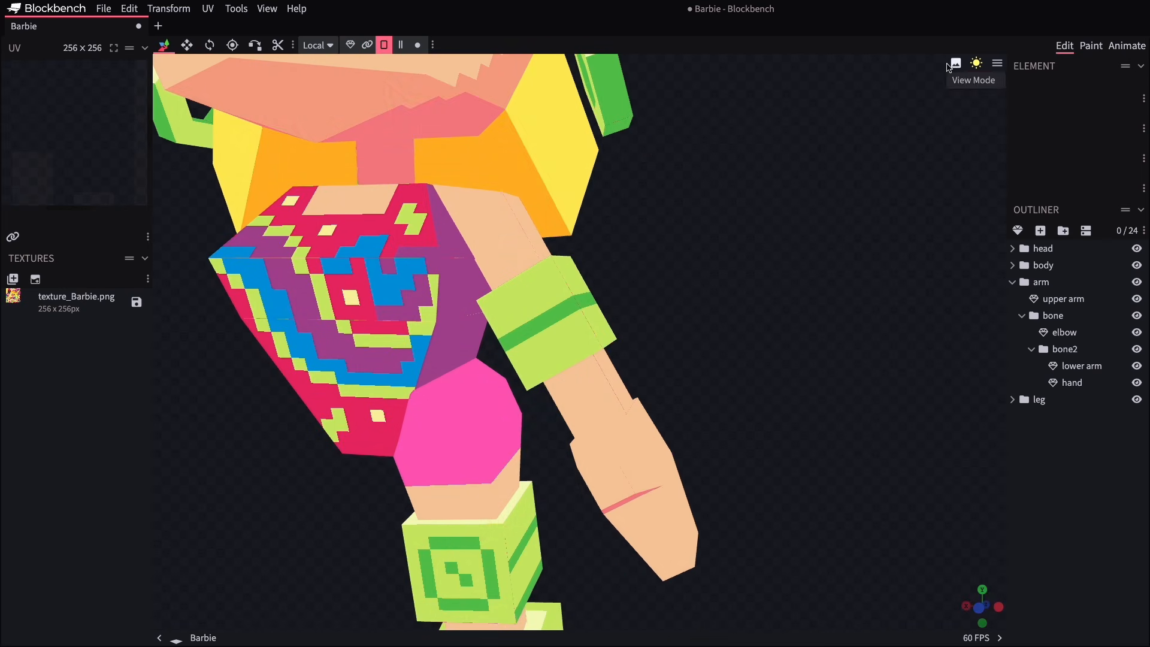
# Switch the viewport to Wireframe view mode to see inside the arm's joints
pyautogui.click(955, 65)
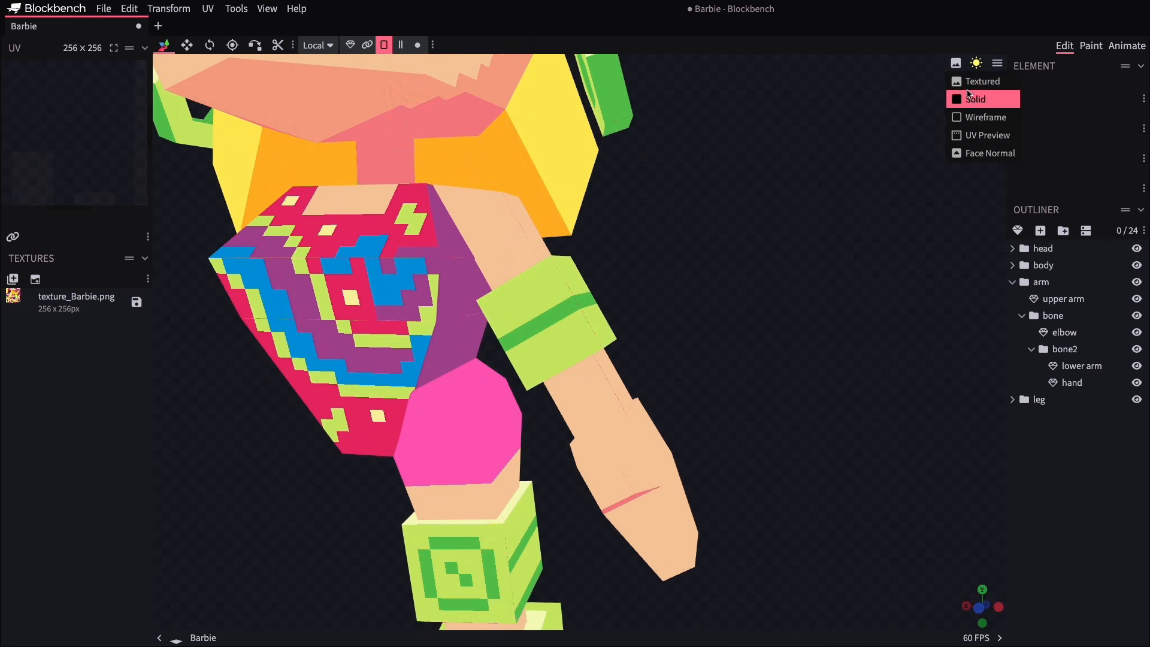
pyautogui.click(976, 117)
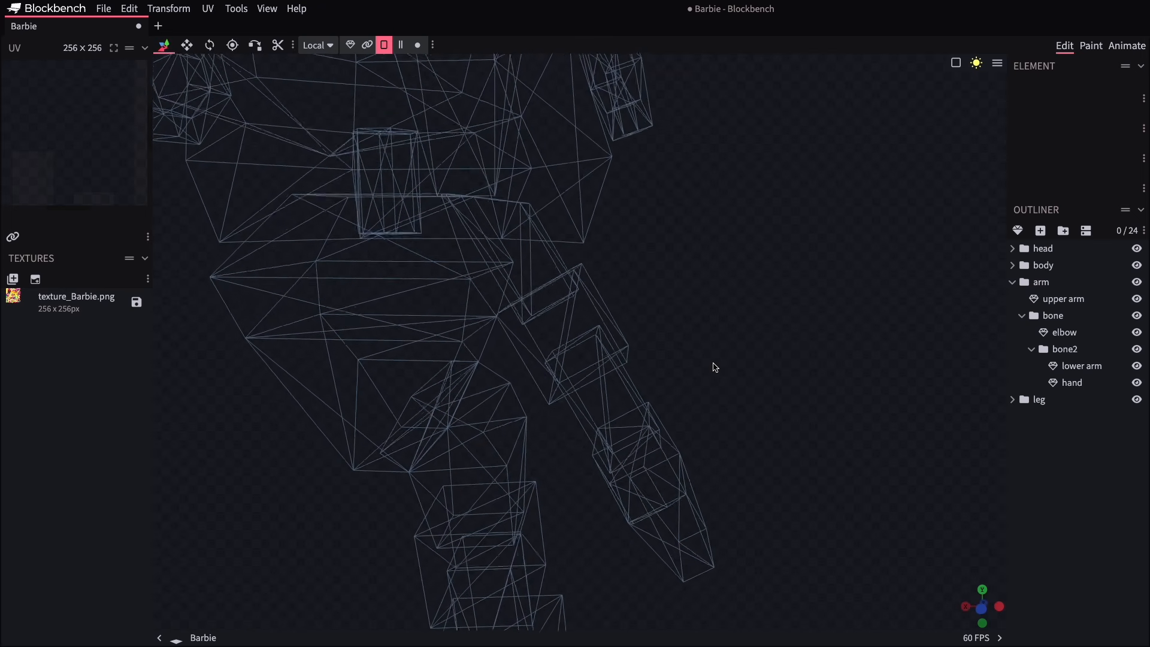
pyautogui.moveTo(715, 367); pyautogui.dragTo(689, 360)
# Test rotating the group of elbow, lower arm and hand 15° about X in the wireframe view
pyautogui.click(1053, 315)
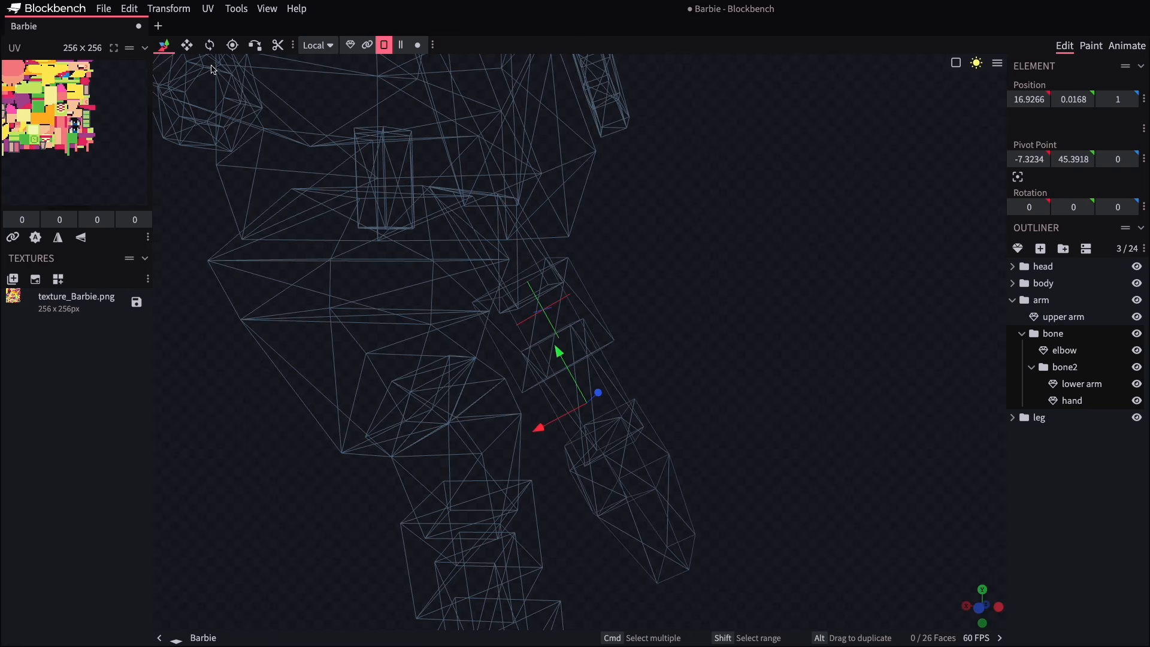
pyautogui.click(211, 46)
pyautogui.moveTo(534, 321); pyautogui.dragTo(530, 332)
pyautogui.moveTo(702, 327); pyautogui.dragTo(743, 336)
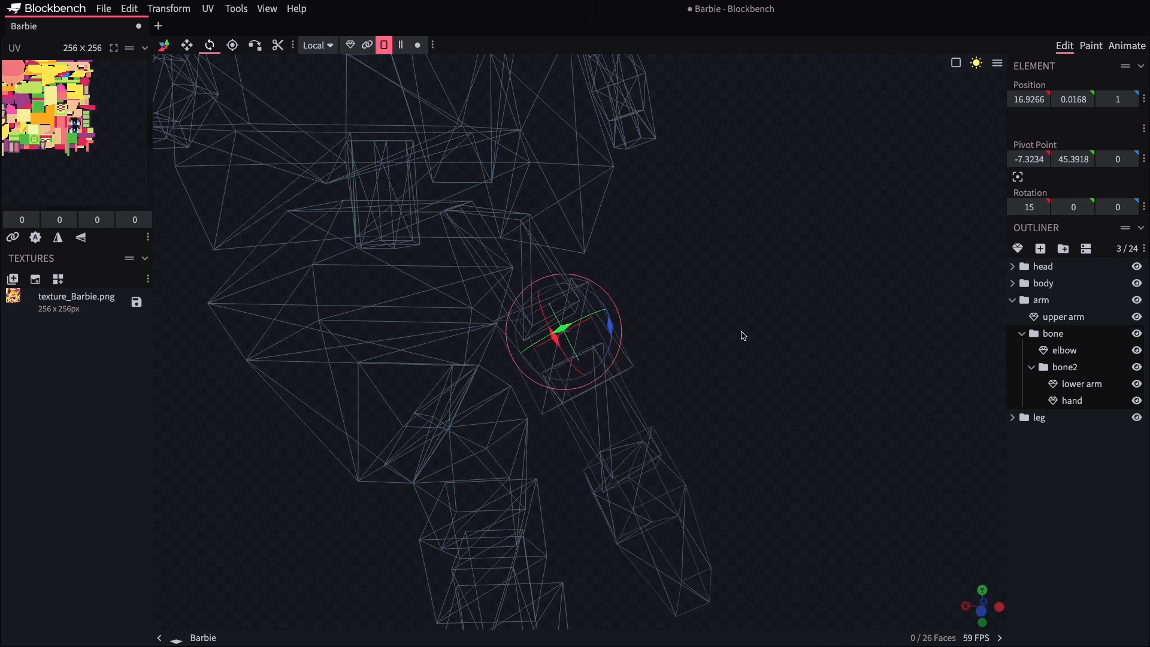
pyautogui.click(868, 455)
pyautogui.moveTo(868, 454); pyautogui.dragTo(876, 431)
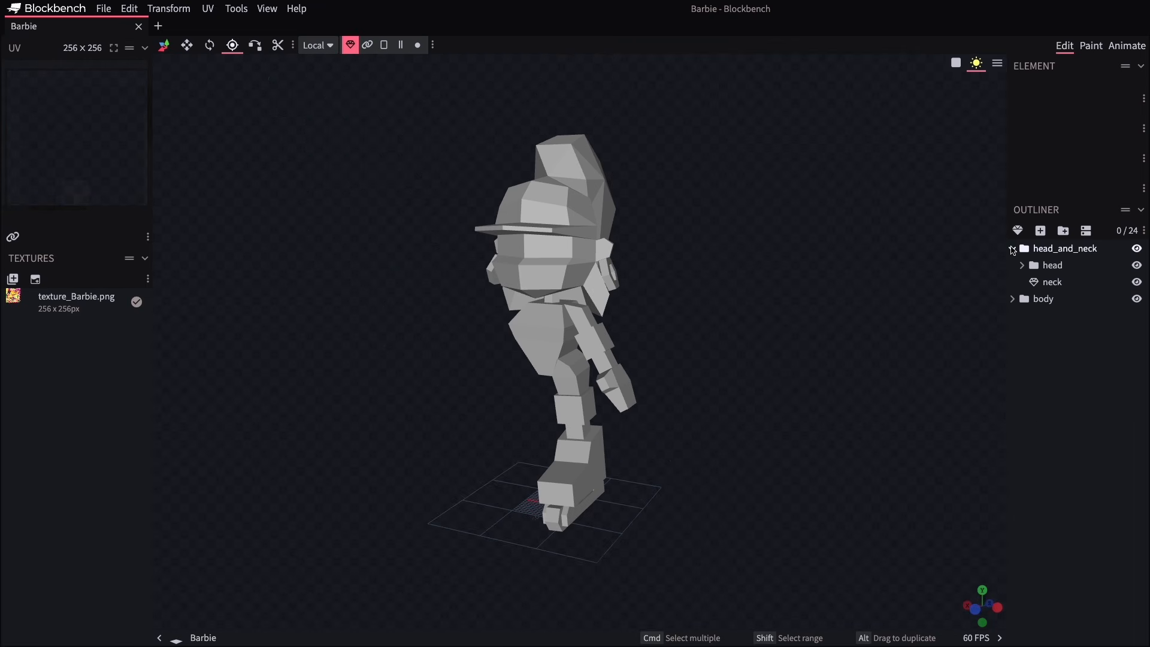
# Test tilting the head_and_neck group 12.5° about X around its pivot
pyautogui.click(1022, 265)
pyautogui.click(1022, 266)
pyautogui.click(1061, 249)
pyautogui.click(210, 46)
pyautogui.moveTo(529, 298); pyautogui.dragTo(529, 285)
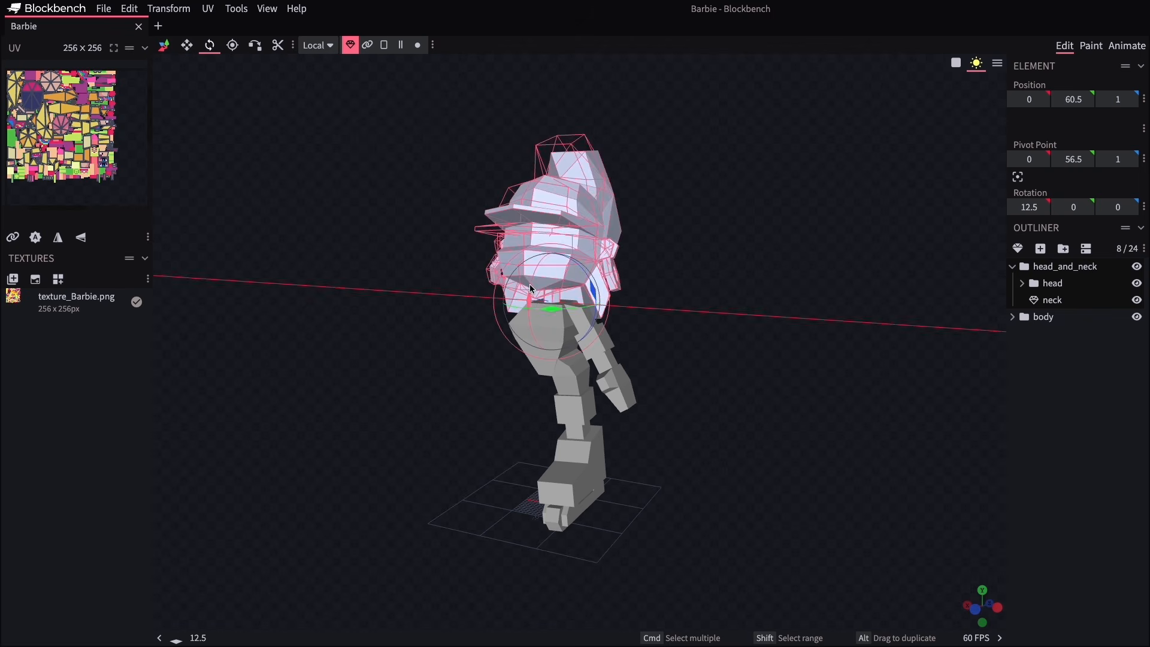
pyautogui.moveTo(779, 312); pyautogui.dragTo(716, 296)
# Test rotating the head subgroup alone, and undo the trial head rotations
pyautogui.click(1052, 283)
pyautogui.moveTo(513, 290)
pyautogui.mouseDown()
pyautogui.moveTo(511, 280)
pyautogui.moveTo(520, 336)
pyautogui.moveTo(510, 302)
pyautogui.mouseUp()
pyautogui.click(1083, 357)
pyautogui.press('super+z')
pyautogui.press('super+z')
# Test rotating the body group about its pivot and check the leg group inside legs_and_lower
pyautogui.click(1012, 317)
pyautogui.click(1043, 317)
pyautogui.press('super+z')
pyautogui.moveTo(484, 325); pyautogui.dragTo(532, 327)
pyautogui.click(1021, 351)
pyautogui.click(1058, 367)
pyautogui.moveTo(360, 320); pyautogui.dragTo(488, 326)
# Test swinging the whole arm group about its shoulder pivot
pyautogui.click(1022, 334)
pyautogui.click(1059, 351)
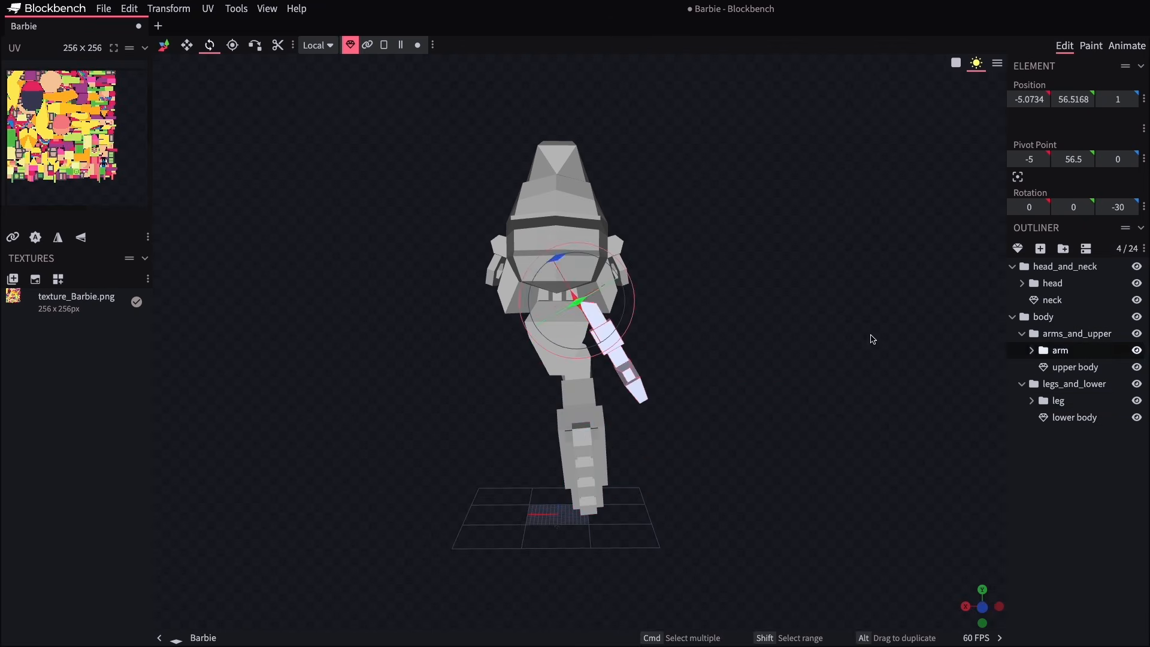
pyautogui.moveTo(863, 339); pyautogui.dragTo(713, 336)
pyautogui.moveTo(523, 300); pyautogui.dragTo(542, 328)
pyautogui.moveTo(713, 341); pyautogui.dragTo(863, 342)
# Test bending the leg at the knee by rotating the nested knee group and its lower leg subgroup
pyautogui.click(1032, 401)
pyautogui.click(1074, 435)
pyautogui.moveTo(657, 379); pyautogui.dragTo(647, 419)
pyautogui.click(1084, 468)
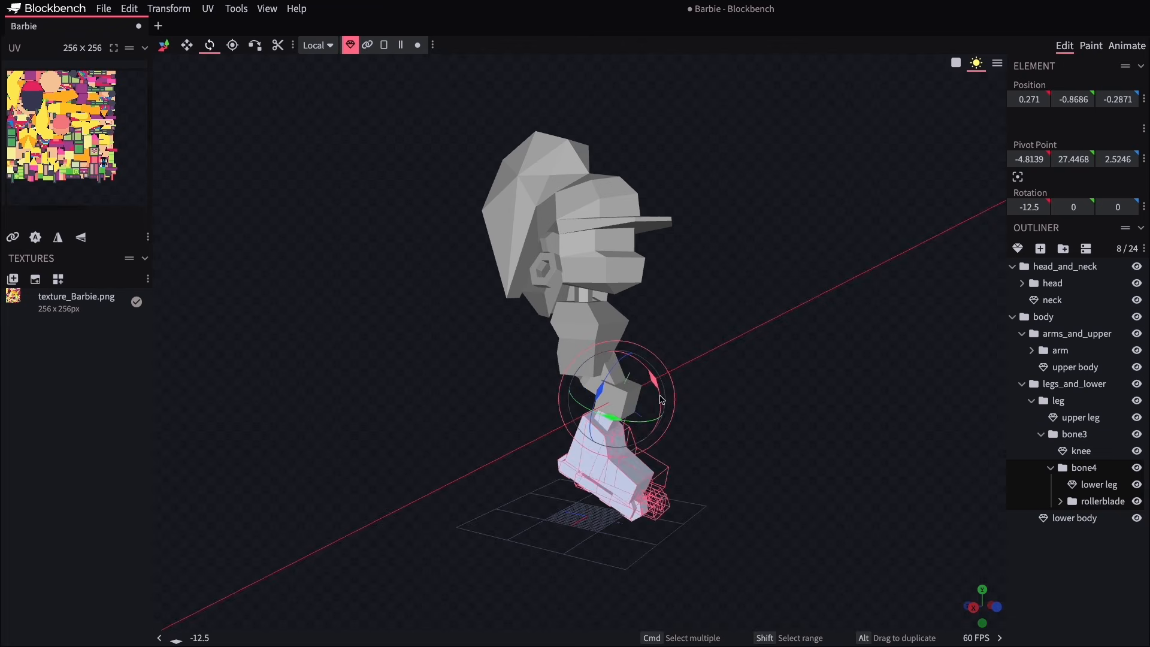
pyautogui.moveTo(983, 359); pyautogui.dragTo(946, 365)
# Test rotating the rollerblade group at the ankle and view the bent leg from several angles
pyautogui.click(1102, 501)
pyautogui.moveTo(887, 455); pyautogui.dragTo(749, 453)
pyautogui.moveTo(532, 398); pyautogui.dragTo(533, 419)
pyautogui.moveTo(749, 474); pyautogui.dragTo(875, 487)
pyautogui.click(1073, 563)
pyautogui.moveTo(440, 502); pyautogui.dragTo(378, 501)
pyautogui.moveTo(731, 486)
pyautogui.mouseDown()
pyautogui.moveTo(617, 483)
pyautogui.moveTo(744, 497)
pyautogui.mouseUp()
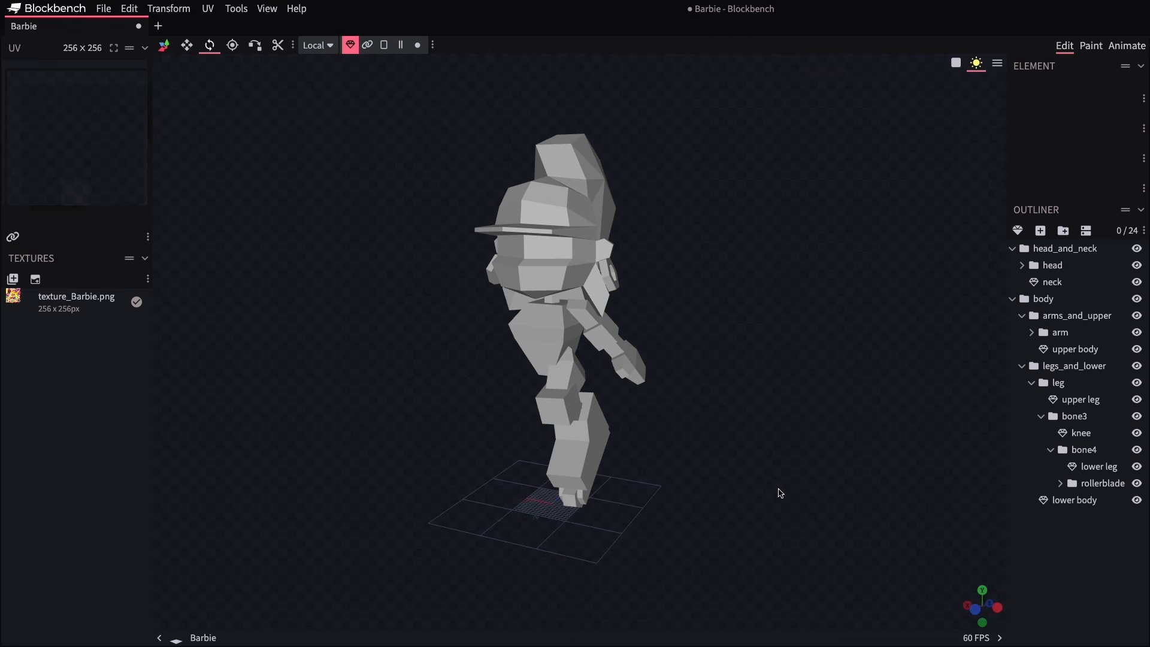
# Test swinging the left earring mesh freely about its own pivot
pyautogui.click(1022, 265)
pyautogui.click(1057, 350)
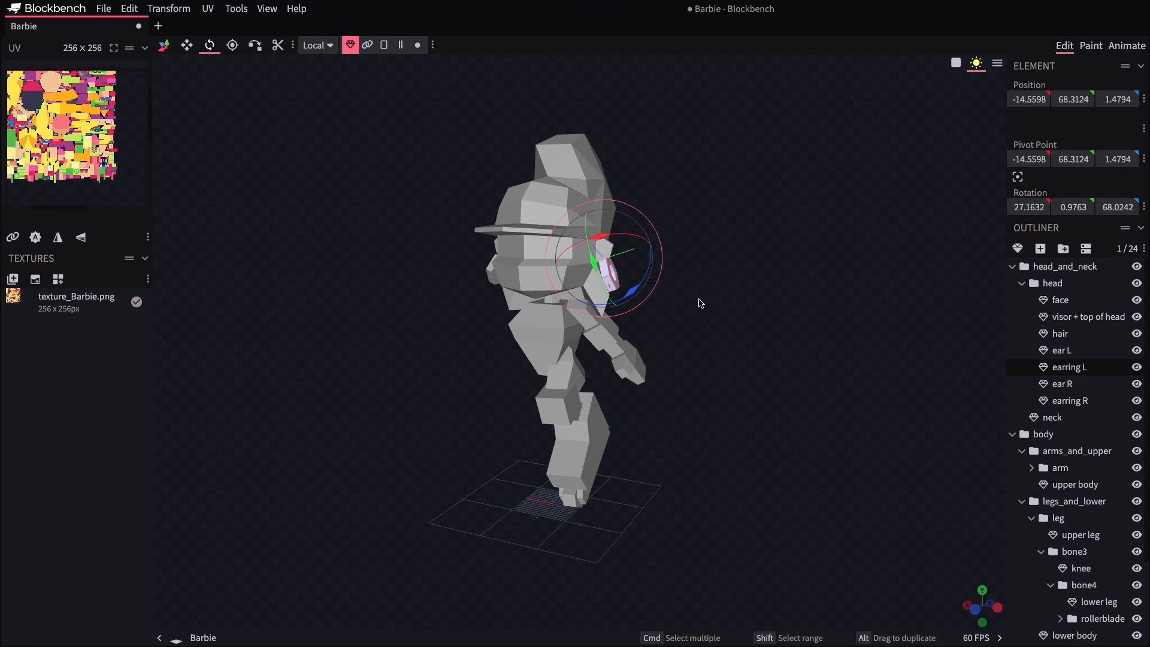
pyautogui.moveTo(655, 286); pyautogui.dragTo(587, 246)
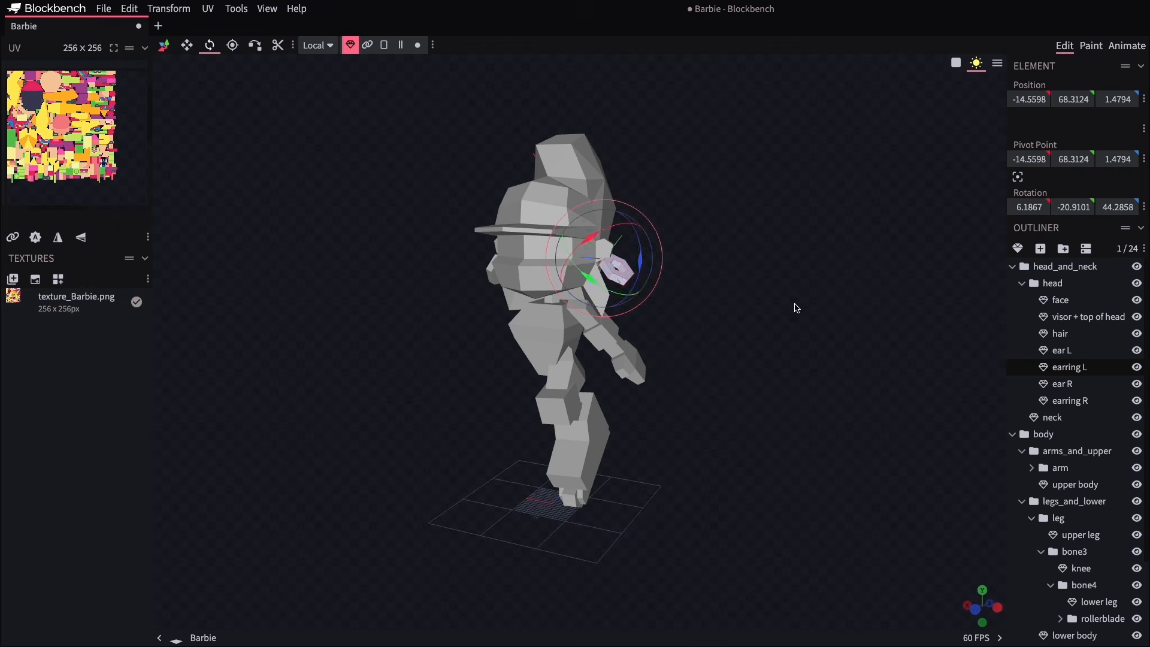
pyautogui.moveTo(796, 308)
pyautogui.mouseDown()
pyautogui.moveTo(404, 275)
pyautogui.moveTo(275, 282)
pyautogui.moveTo(845, 298)
pyautogui.moveTo(786, 300)
pyautogui.mouseUp()
# Collapse the head, arms and legs groups in the outliner and face the figure from the front
pyautogui.click(1022, 282)
pyautogui.click(1022, 333)
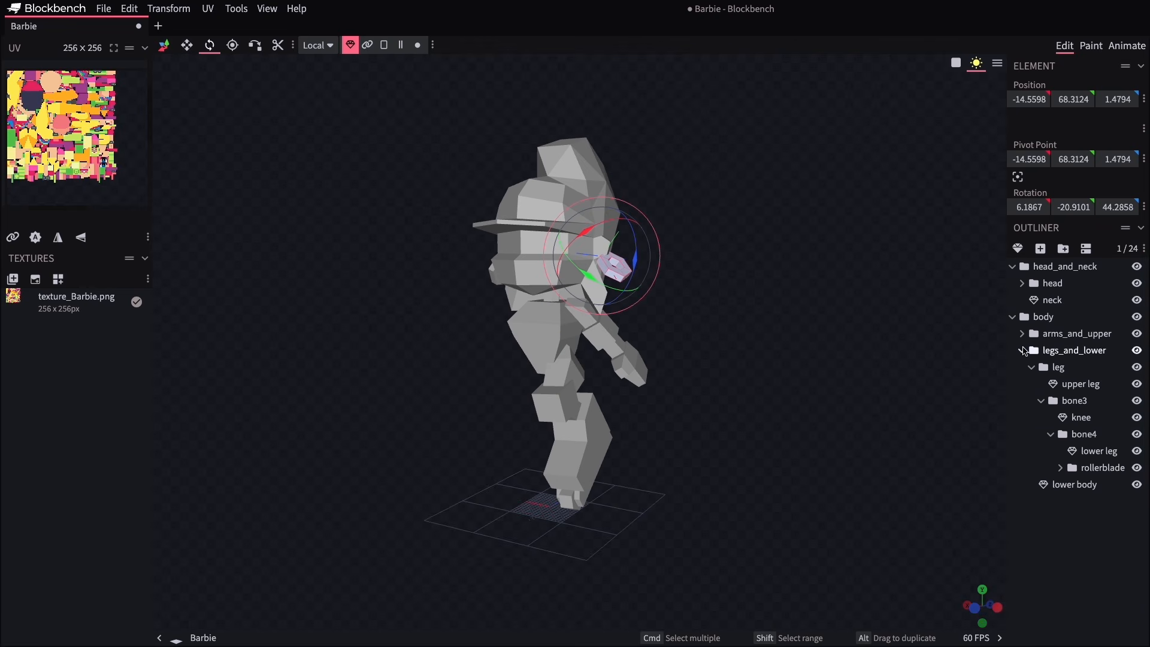
pyautogui.click(1071, 380)
pyautogui.moveTo(818, 400); pyautogui.dragTo(804, 423)
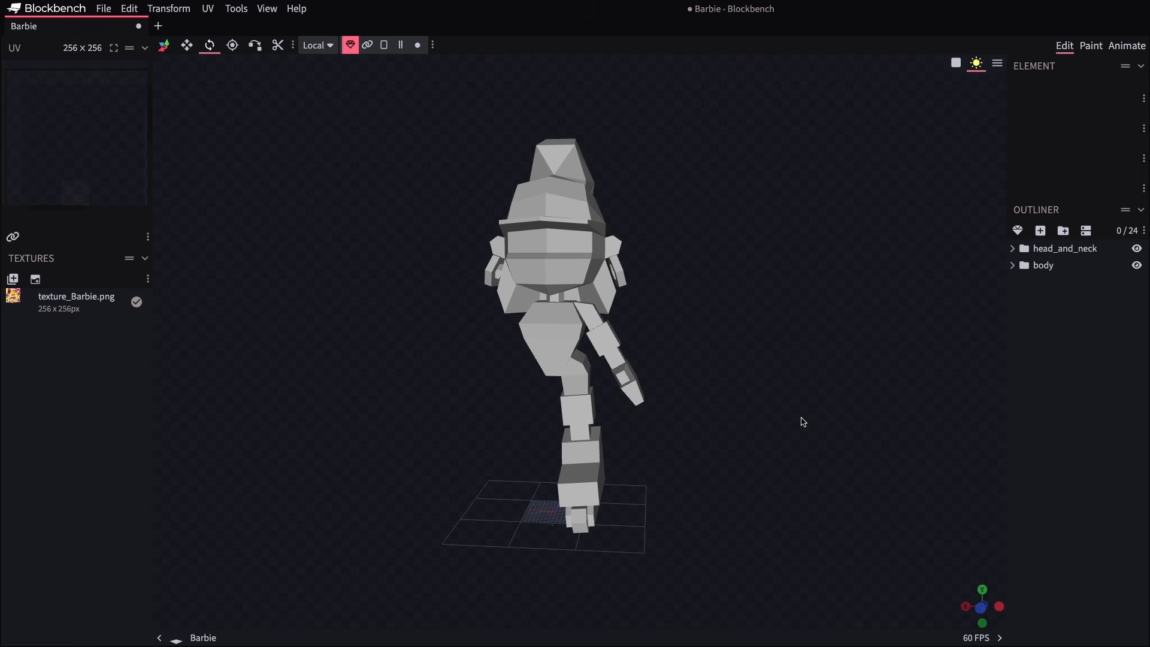
pyautogui.moveTo(946, 288); pyautogui.dragTo(965, 270)
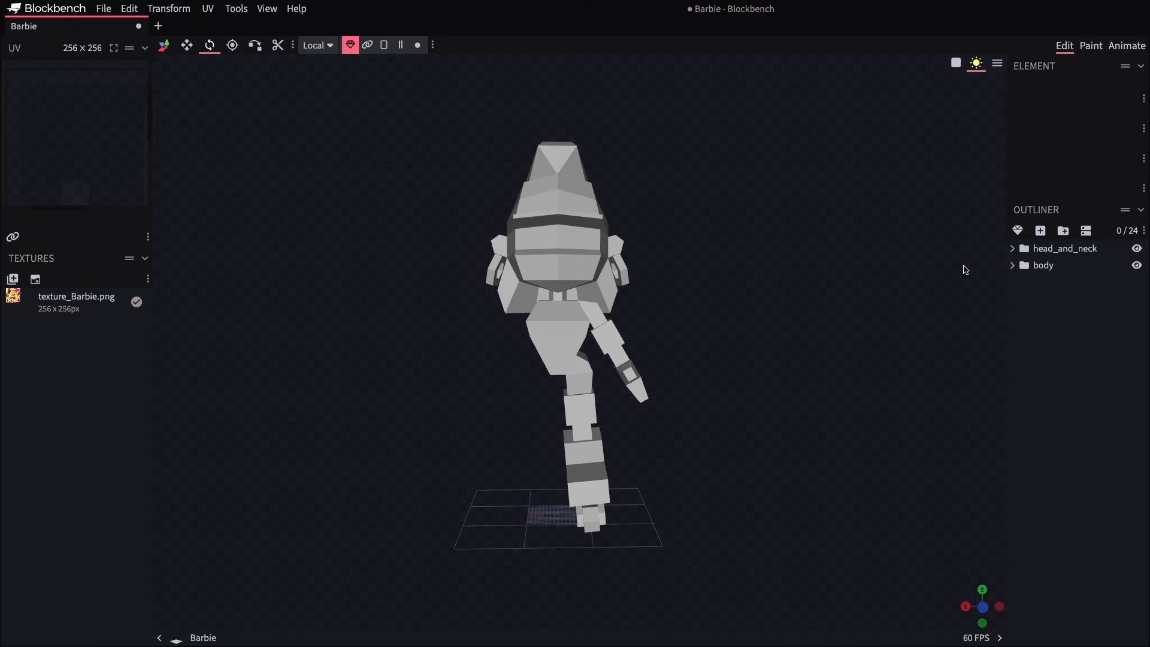
# Duplicate the arm group and flip the copy along X to create the opposite arm
pyautogui.click(1060, 300)
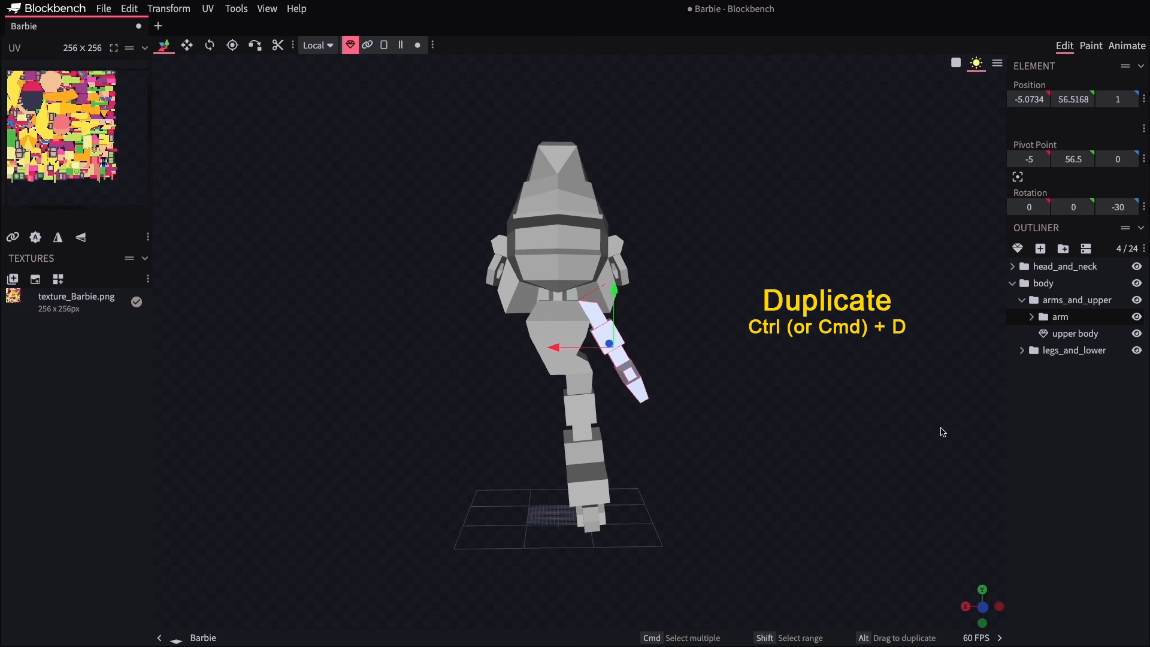
pyautogui.hotkey('ctrl', 'd')
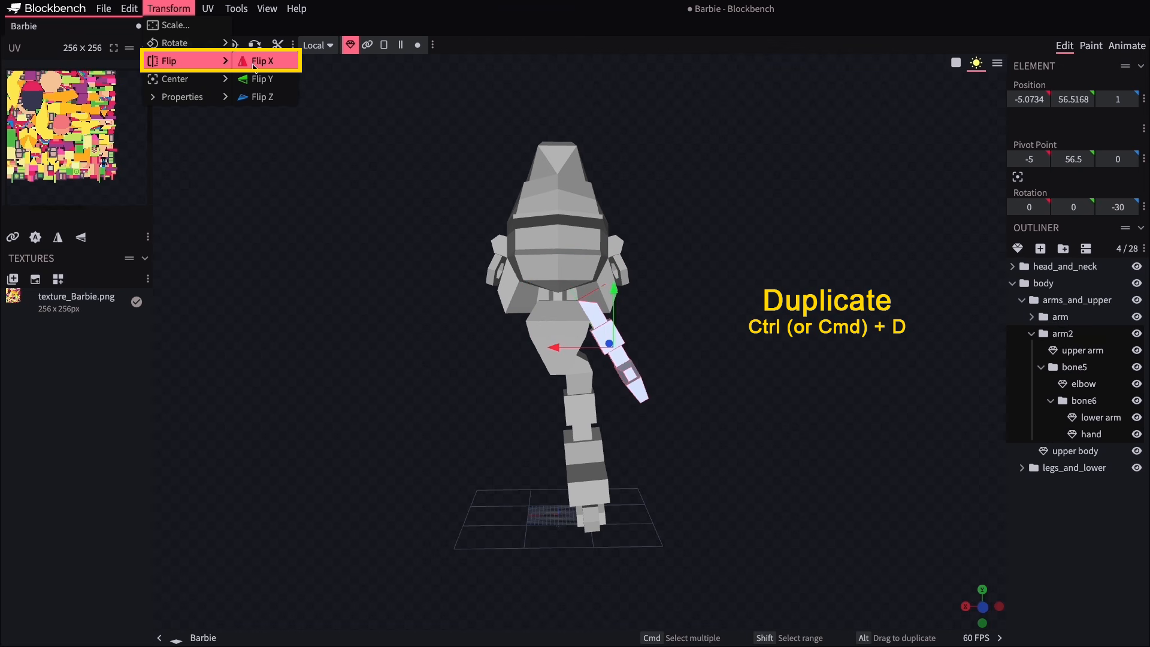
pyautogui.click(254, 61)
pyautogui.click(1032, 334)
# Duplicate the leg group and flip the copy along X to create the opposite leg
pyautogui.click(1022, 368)
pyautogui.click(1059, 384)
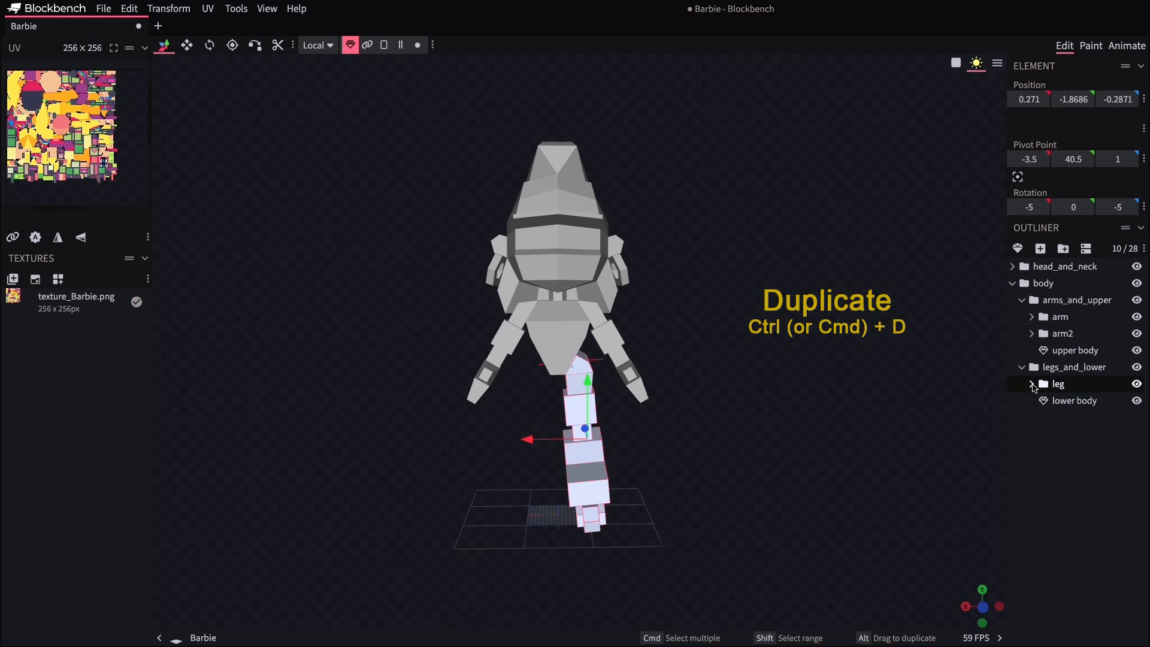
pyautogui.hotkey('ctrl', 'd')
pyautogui.click(1032, 401)
pyautogui.click(168, 9)
pyautogui.moveTo(186, 61)
pyautogui.click(262, 65)
pyautogui.click(1064, 481)
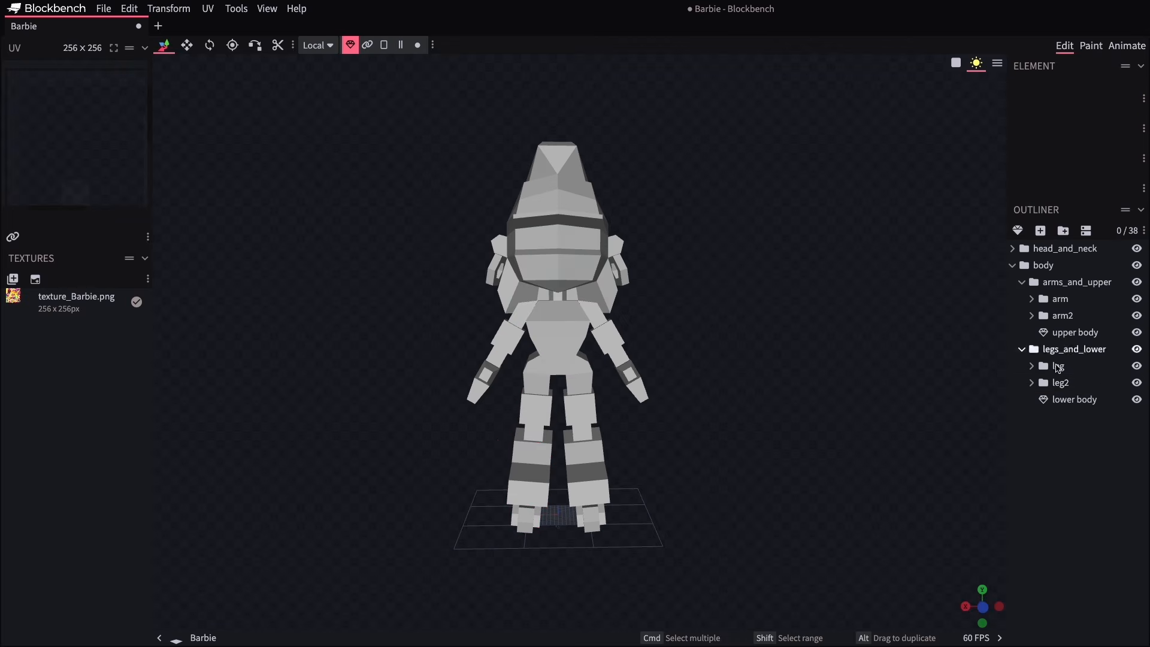
# Examine the nested subgroups and pivots of the mirrored leg2 and arm2 groups
pyautogui.click(1059, 384)
pyautogui.click(1031, 400)
pyautogui.click(1088, 435)
pyautogui.click(1074, 469)
pyautogui.click(1032, 334)
pyautogui.click(1081, 367)
pyautogui.moveTo(773, 407); pyautogui.dragTo(890, 414)
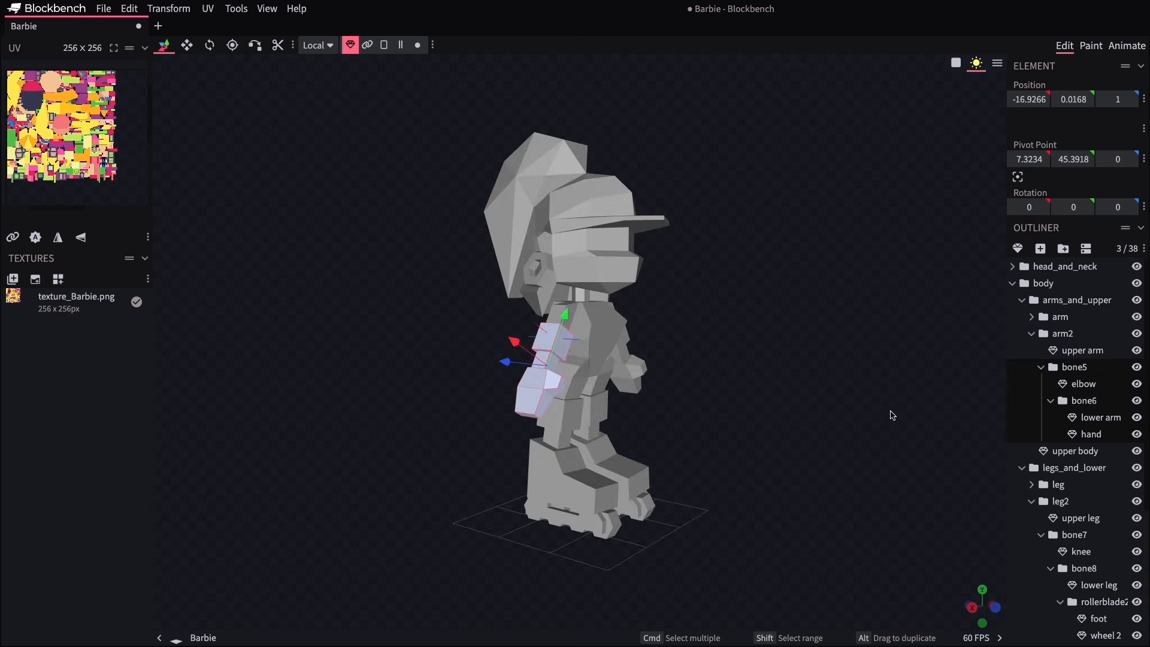
# Pose the mirrored arm by raising arm2 at the shoulder and rotating its forearm subgroup to 75° X and 15° Y
pyautogui.click(1062, 334)
pyautogui.moveTo(849, 379)
pyautogui.mouseDown()
pyautogui.moveTo(748, 376)
pyautogui.moveTo(863, 379)
pyautogui.mouseUp()
pyautogui.moveTo(568, 344); pyautogui.dragTo(623, 334)
pyautogui.moveTo(863, 378); pyautogui.dragTo(748, 366)
pyautogui.moveTo(514, 345); pyautogui.dragTo(534, 323)
pyautogui.click(1074, 367)
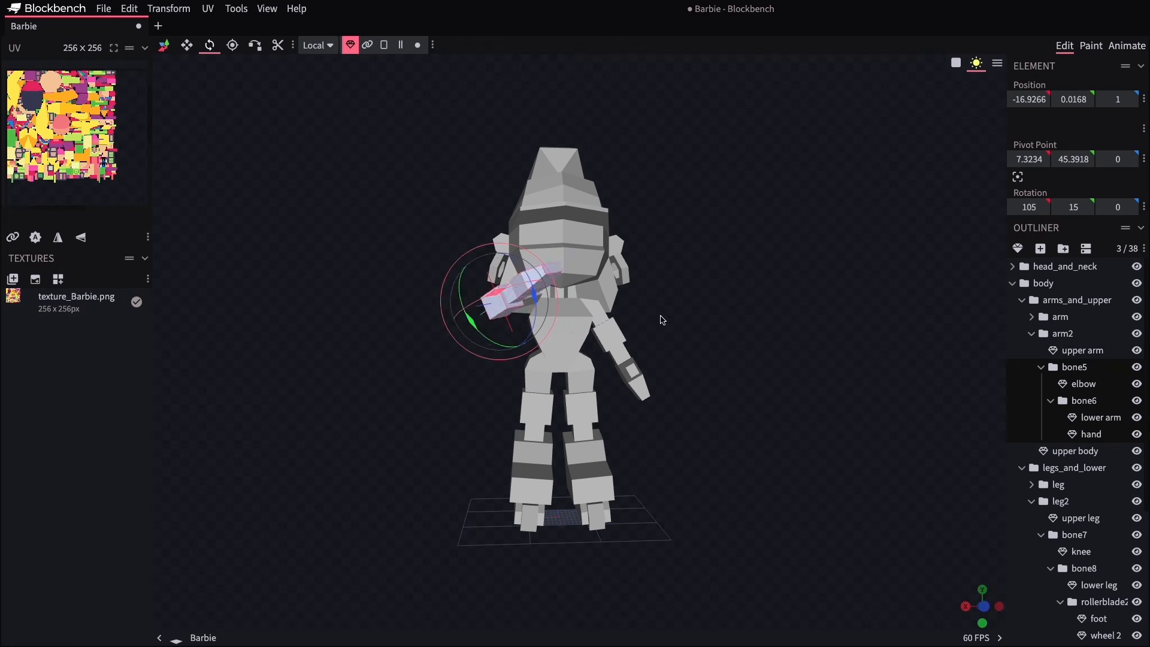
pyautogui.moveTo(663, 321); pyautogui.dragTo(860, 385)
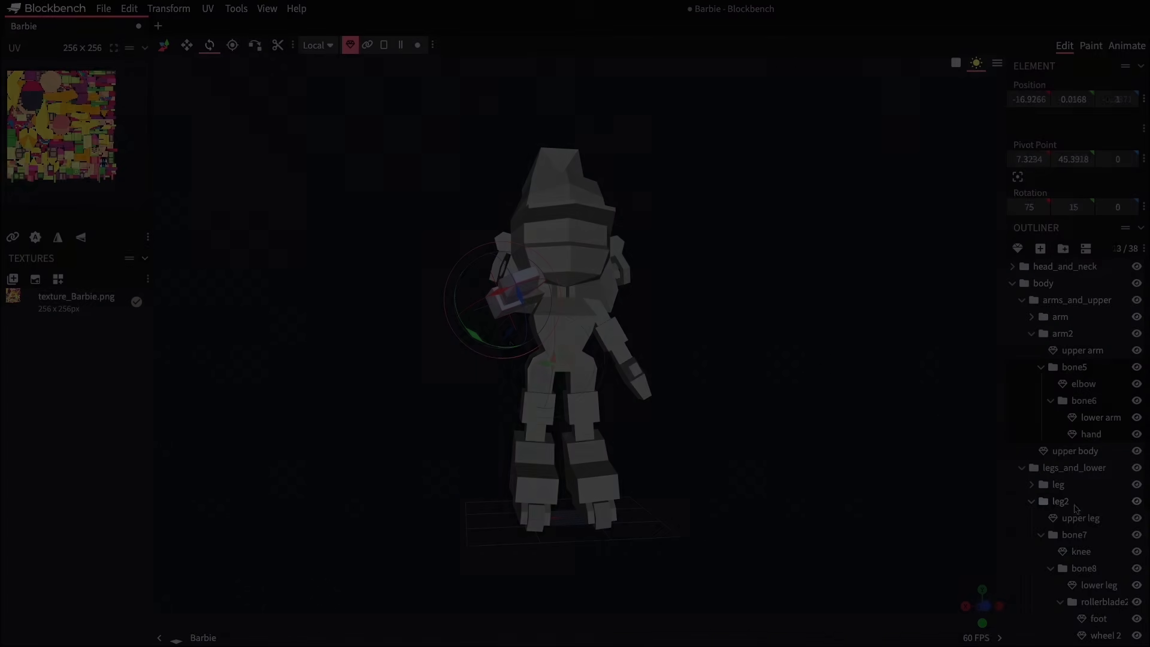